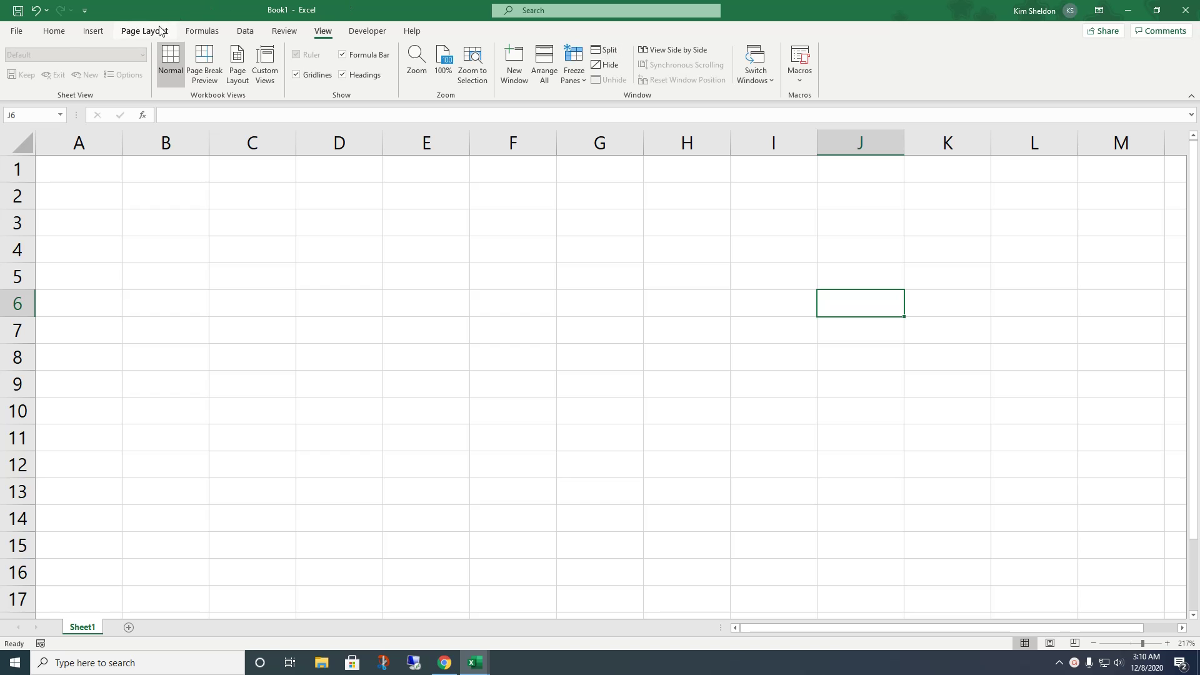
pyautogui.click(53, 31)
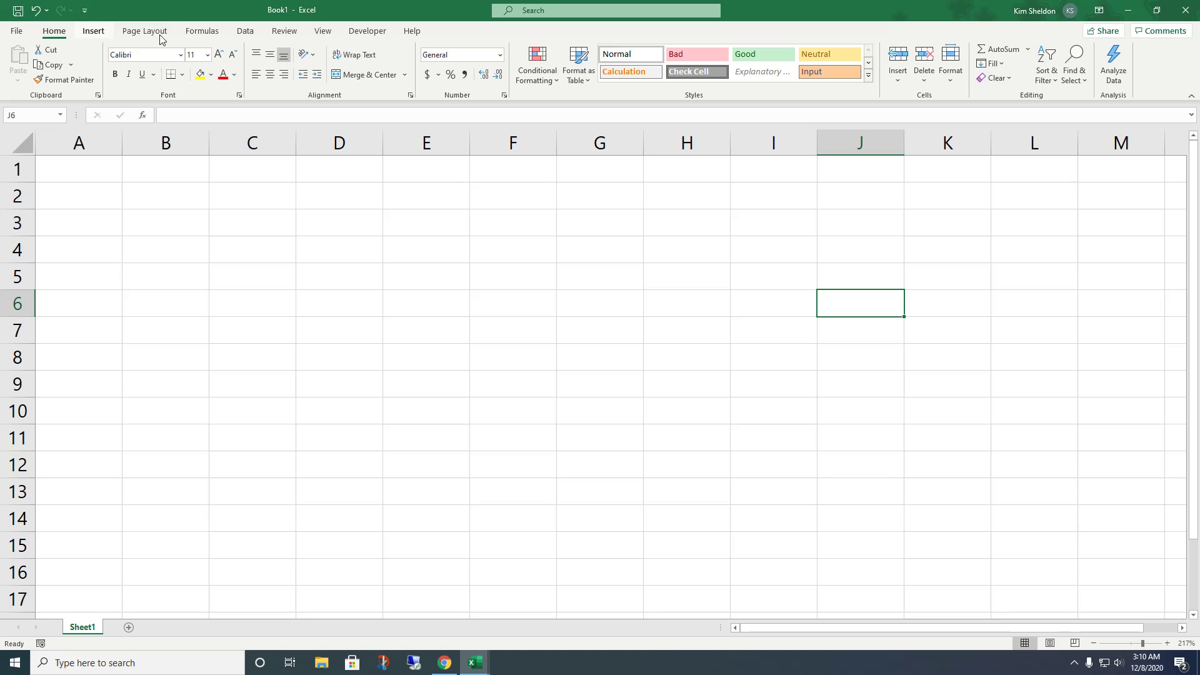
pyautogui.click(94, 32)
pyautogui.click(55, 33)
# Enter the header "who" in cell A2 and the header "pounds -male" in cell B2.
pyautogui.click(82, 202)
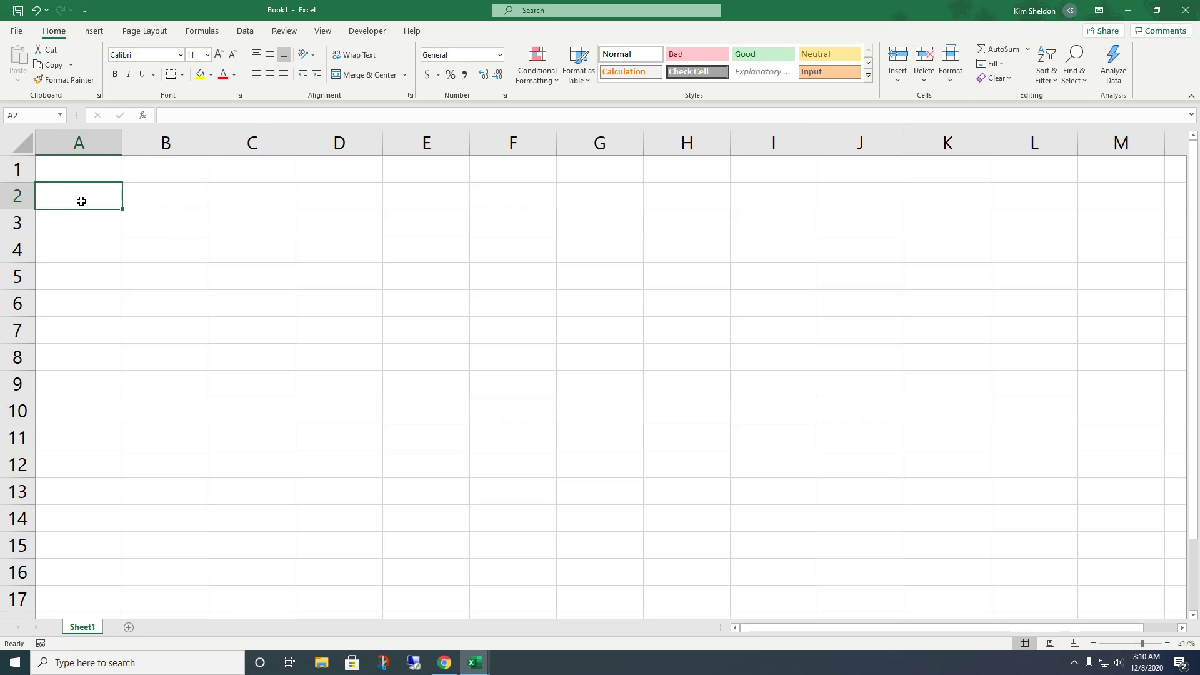
pyautogui.write('who')
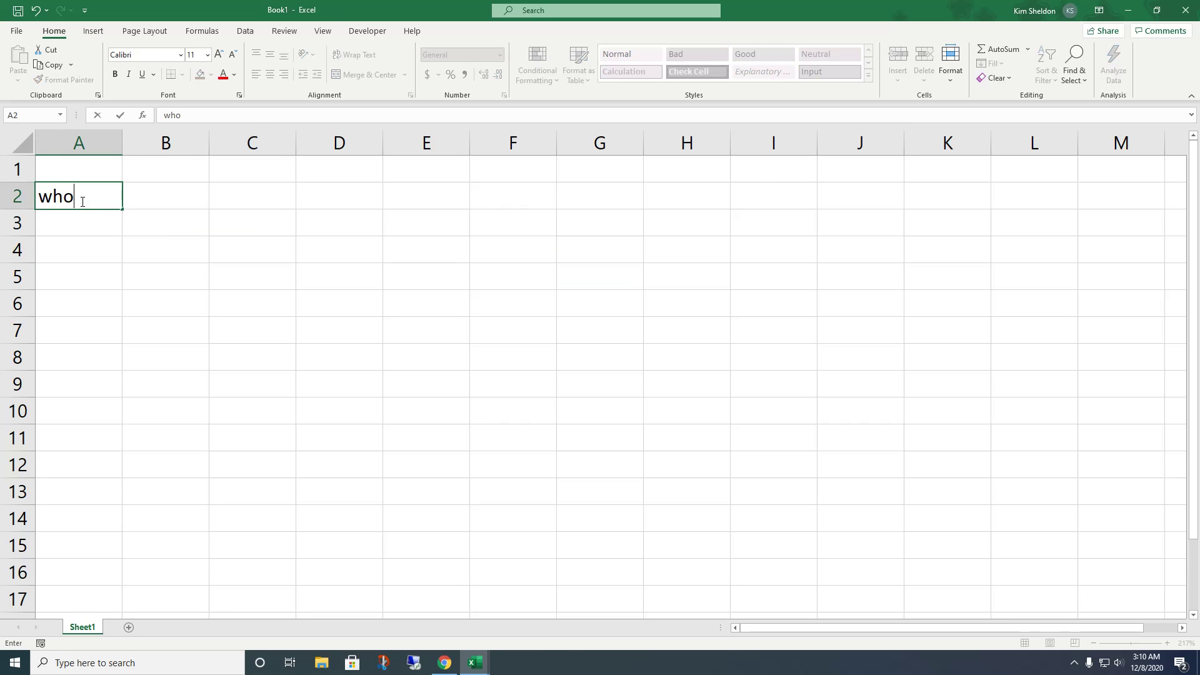
pyautogui.press('Tab')
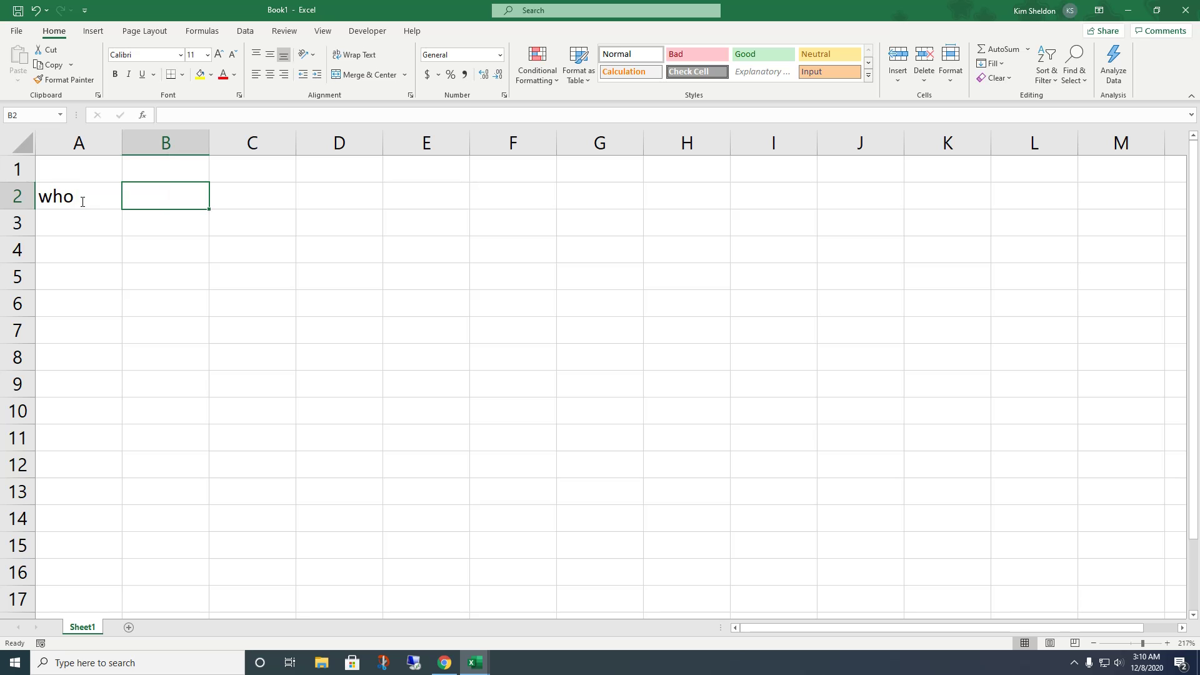
pyautogui.write('pounds 0')
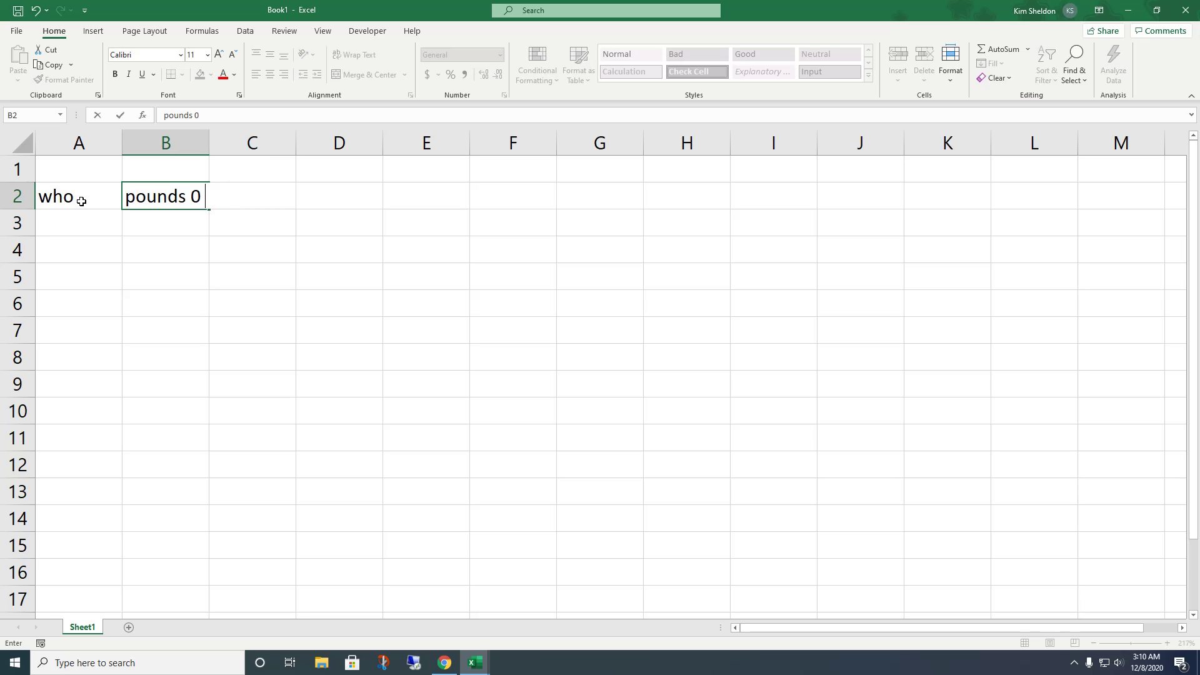
pyautogui.press('BackSpace')
pyautogui.write('-mail')
pyautogui.press('BackSpace')
pyautogui.press('BackSpace')
pyautogui.write('le')
pyautogui.press('BackSpace')
pyautogui.press('BackSpace')
pyautogui.write('le')
pyautogui.press('Tab')
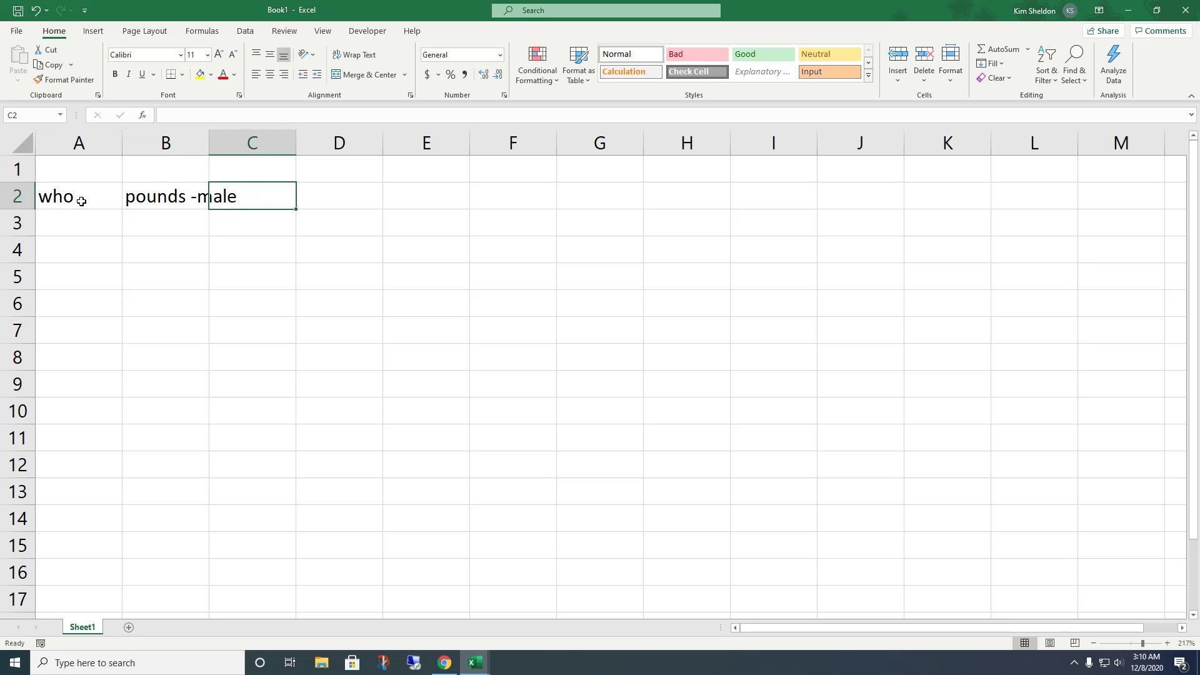
# Enter the header "pounds - female" in cell C2 and auto-fit the widths of columns B and C to their headers.
pyautogui.write('pounds -')
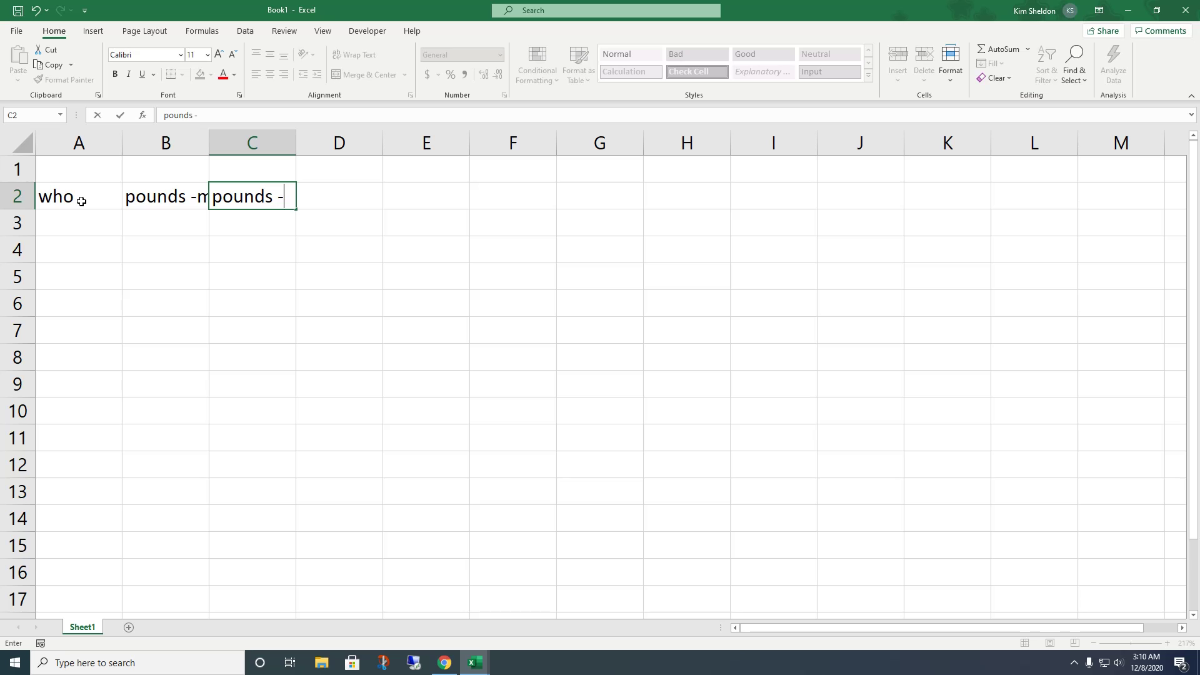
pyautogui.write(' female')
pyautogui.click(309, 229)
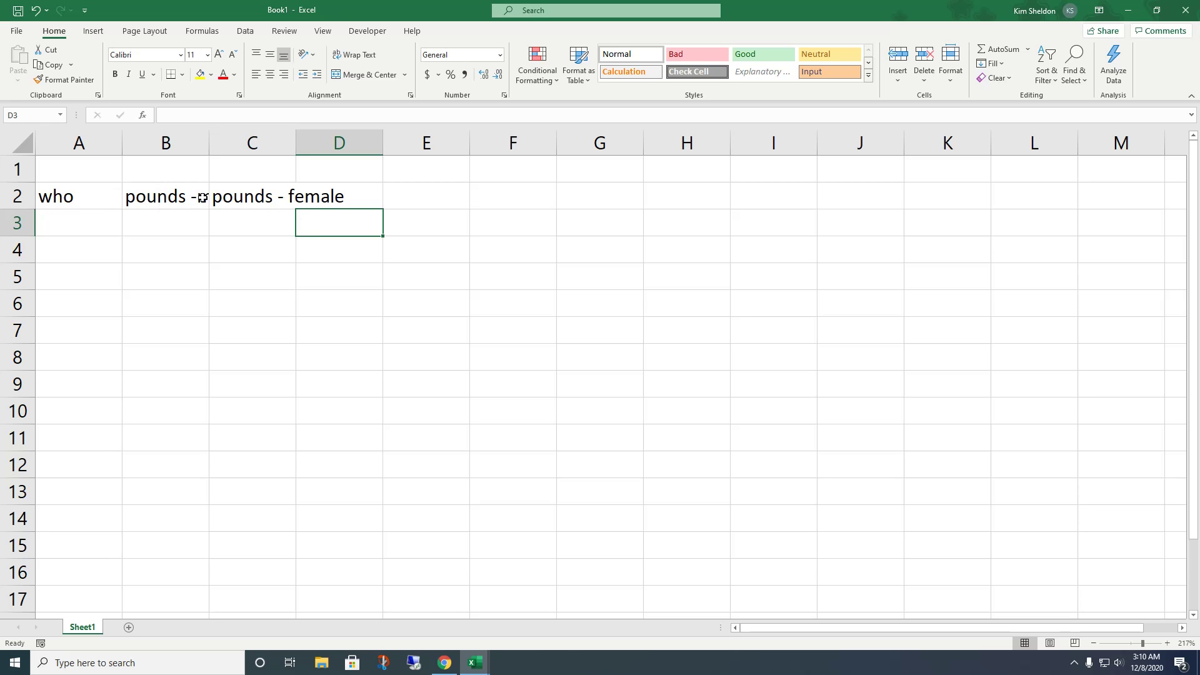
pyautogui.doubleClick(209, 138)
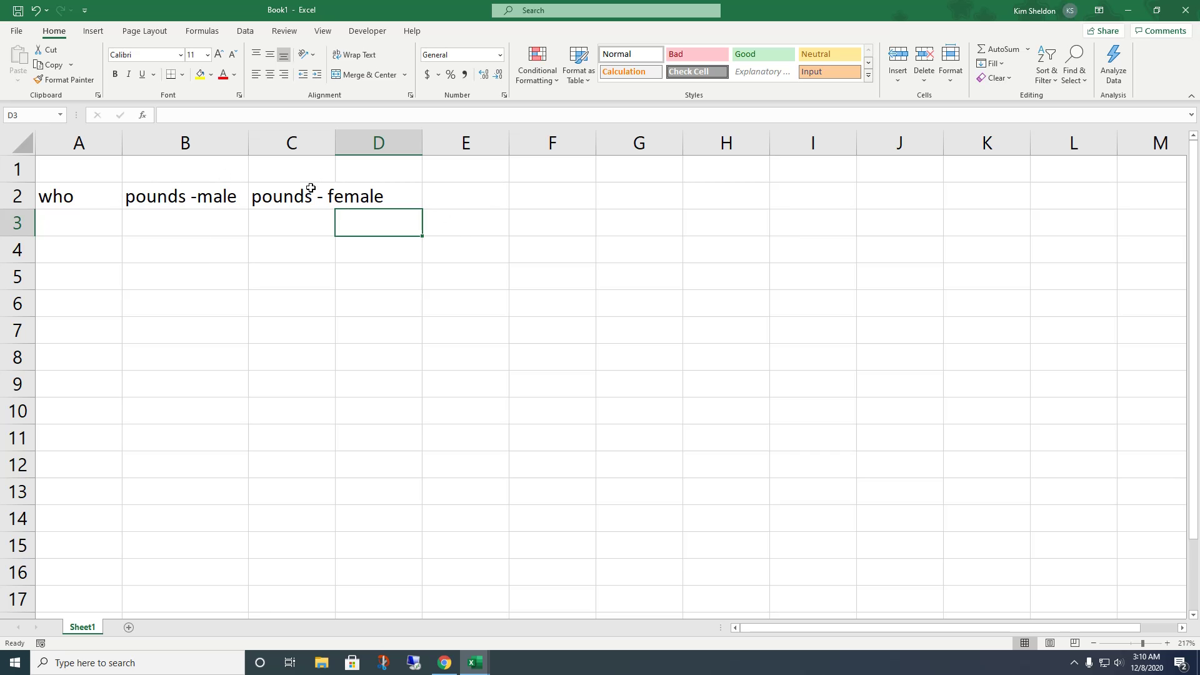
pyautogui.doubleClick(336, 145)
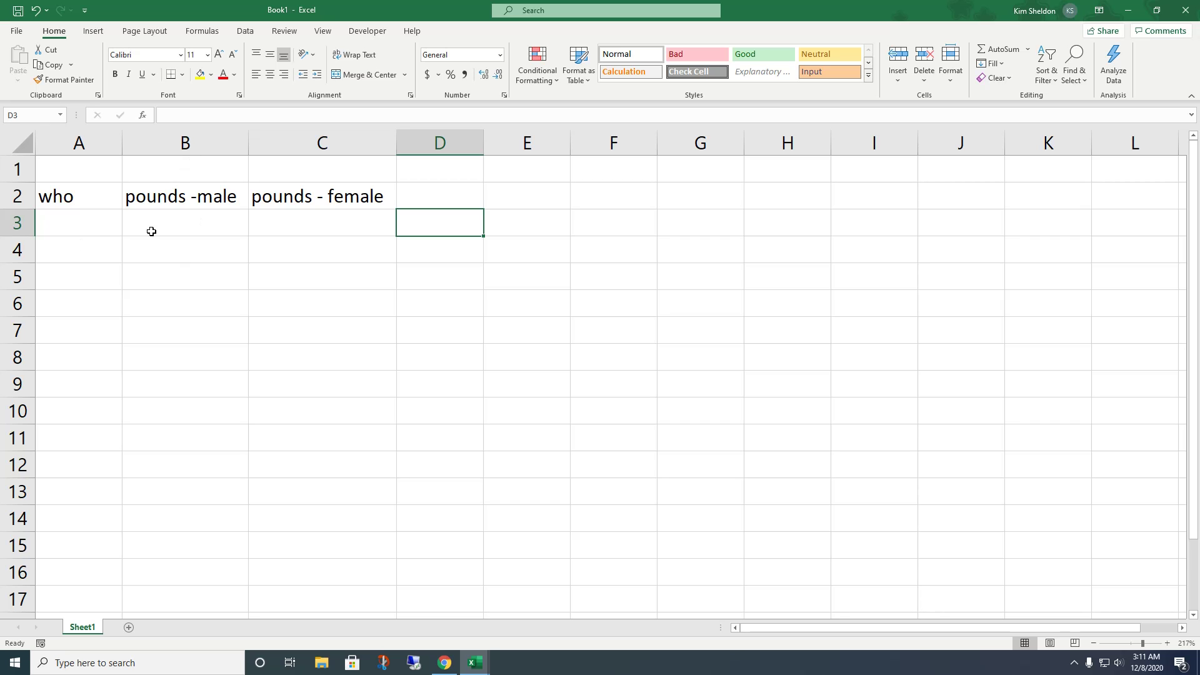
# Enter "lion" in cell A3 as the first animal under the "who" header.
pyautogui.click(86, 232)
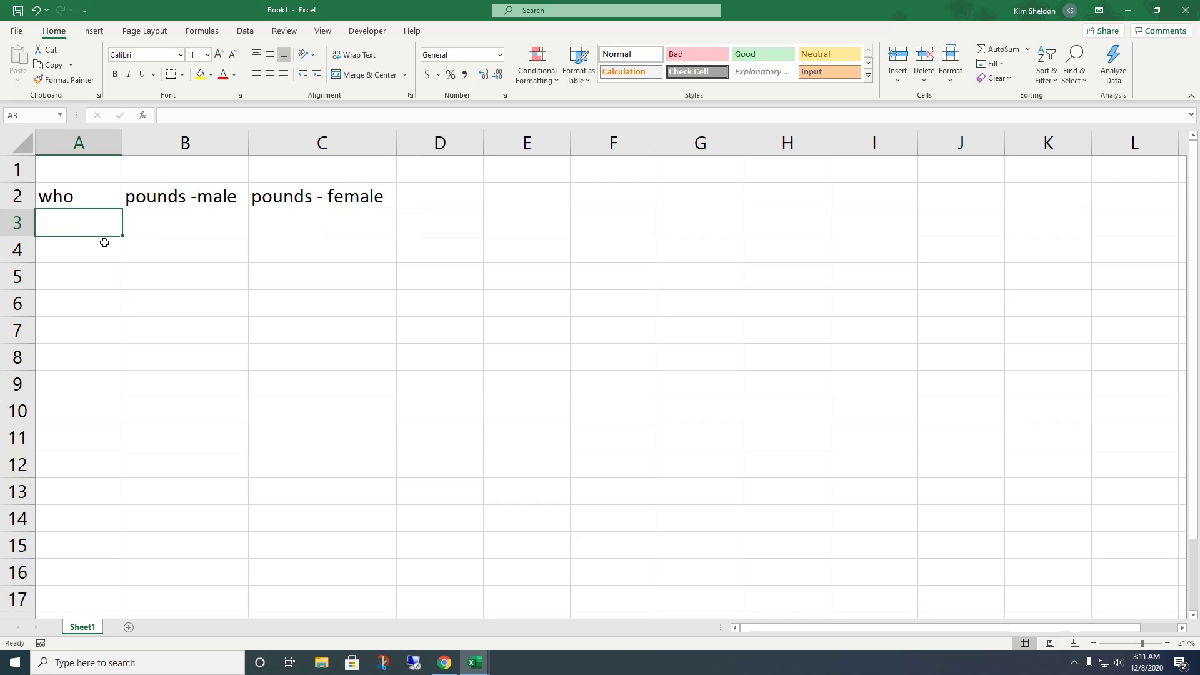
pyautogui.write('lion')
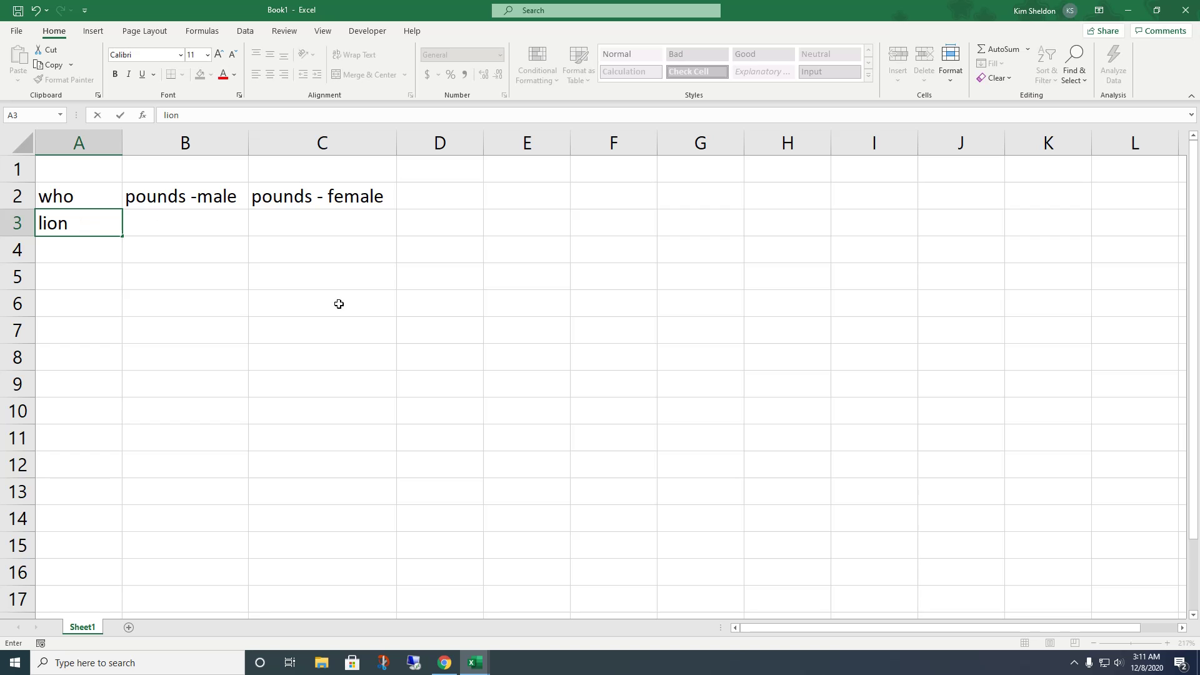
# Switch to Chrome, search Google for "how much does a male lion weigh", and move the browser window clear of the worksheet's data columns.
pyautogui.click(448, 669)
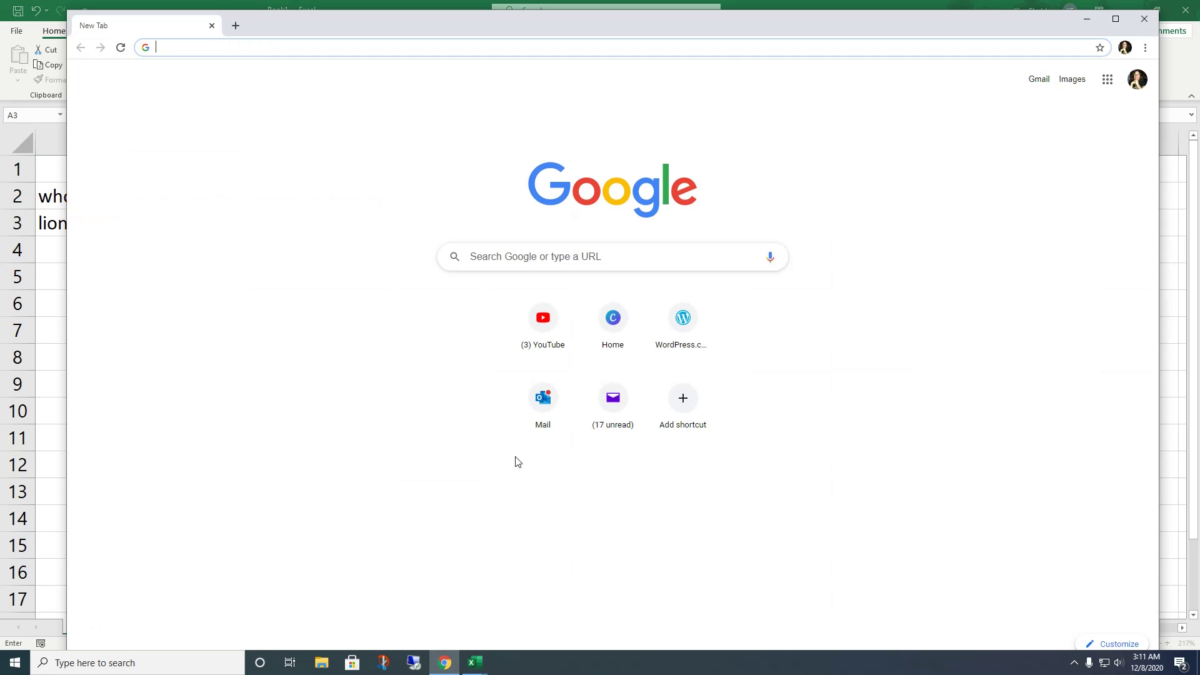
pyautogui.click(569, 253)
pyautogui.write('ho')
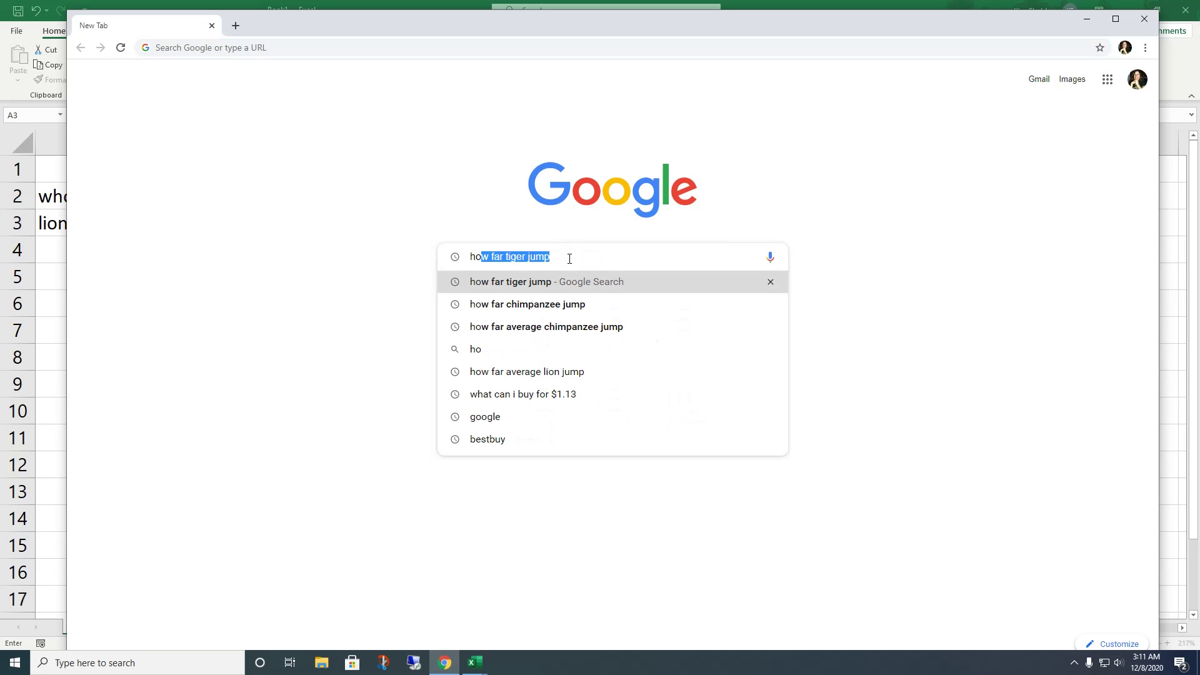
pyautogui.write('w much does a ')
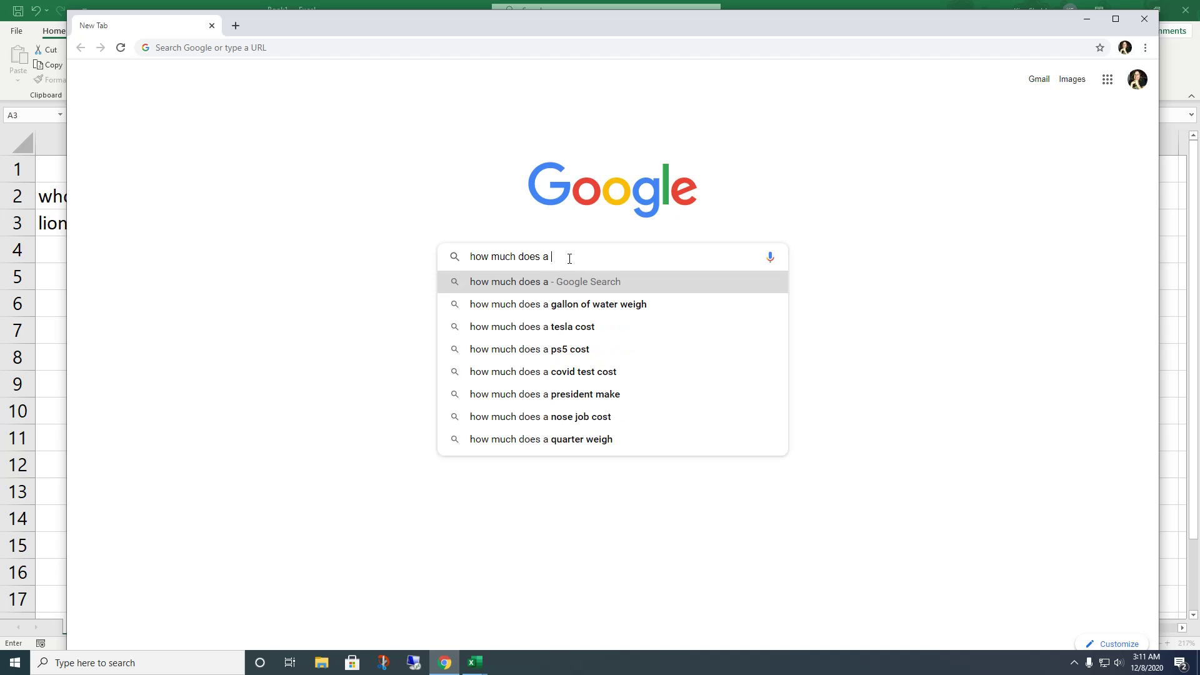
pyautogui.write('male lion weigh')
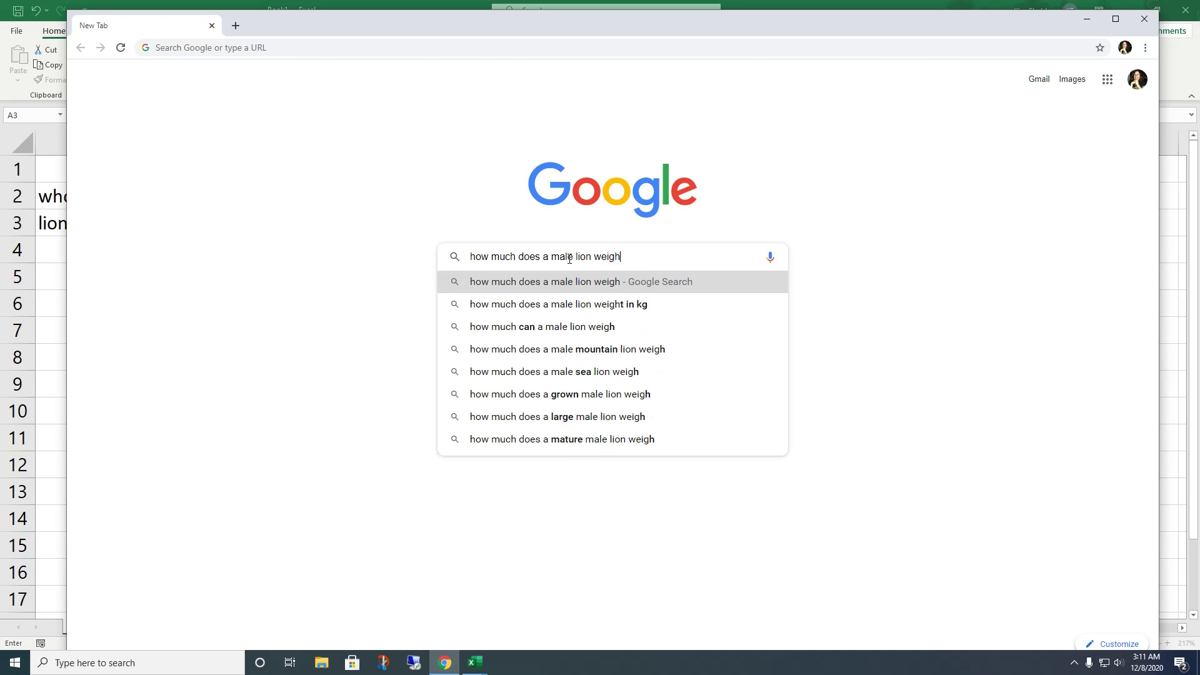
pyautogui.press('Return')
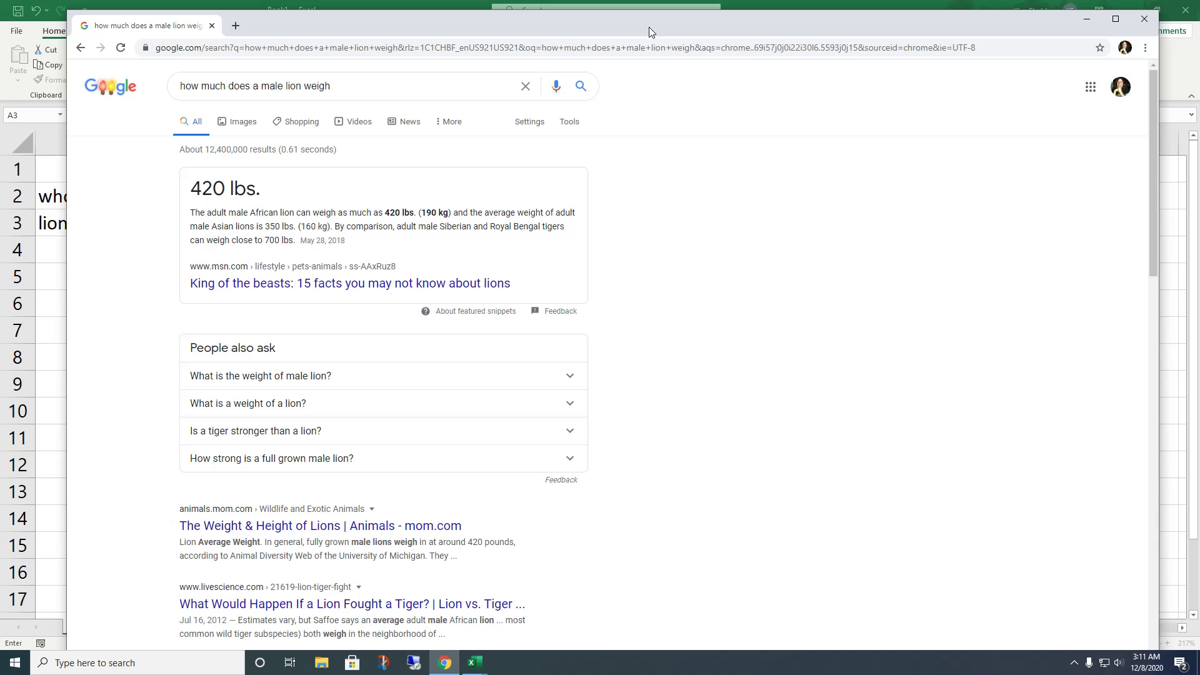
pyautogui.moveTo(651, 28); pyautogui.dragTo(940, 25)
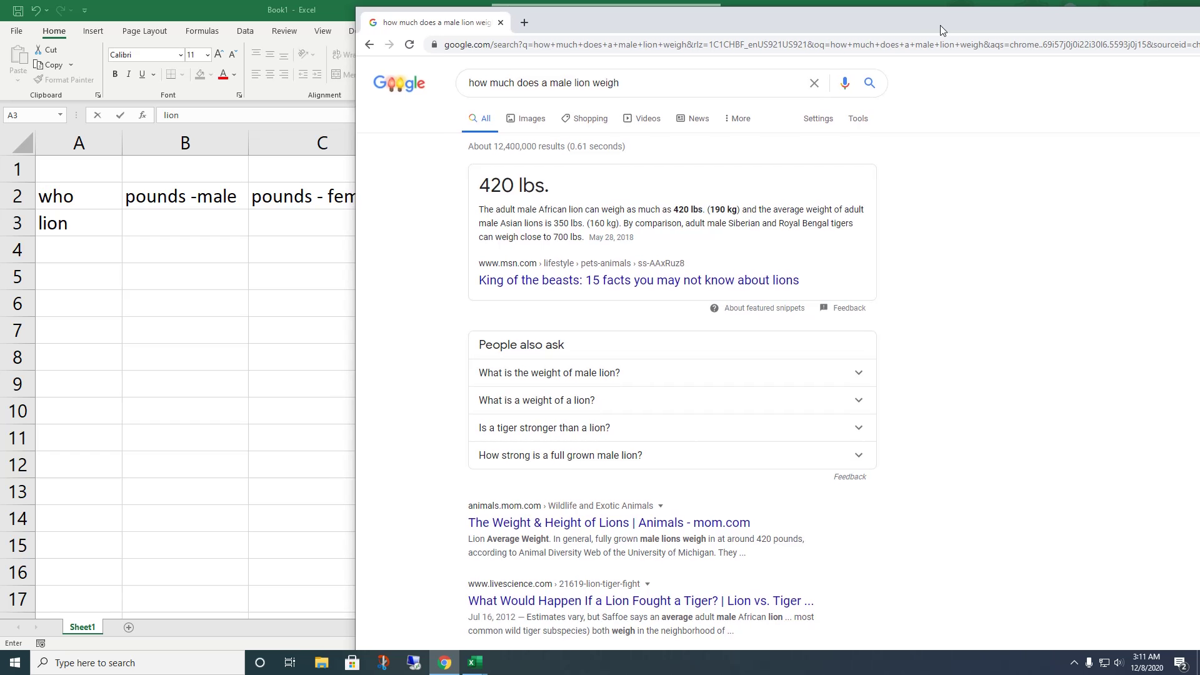
pyautogui.moveTo(625, 28); pyautogui.dragTo(742, 20)
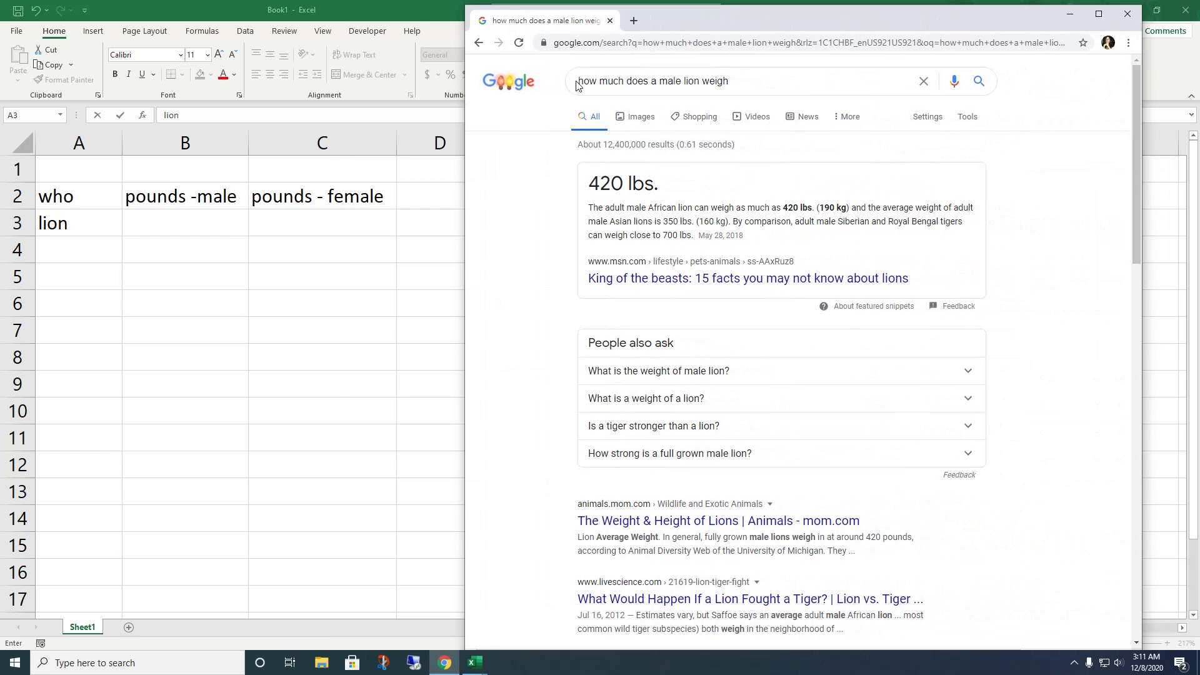
# Switch back to Excel and enter 420 as the male lion's weight in cell B3.
pyautogui.click(155, 238)
pyautogui.click(157, 220)
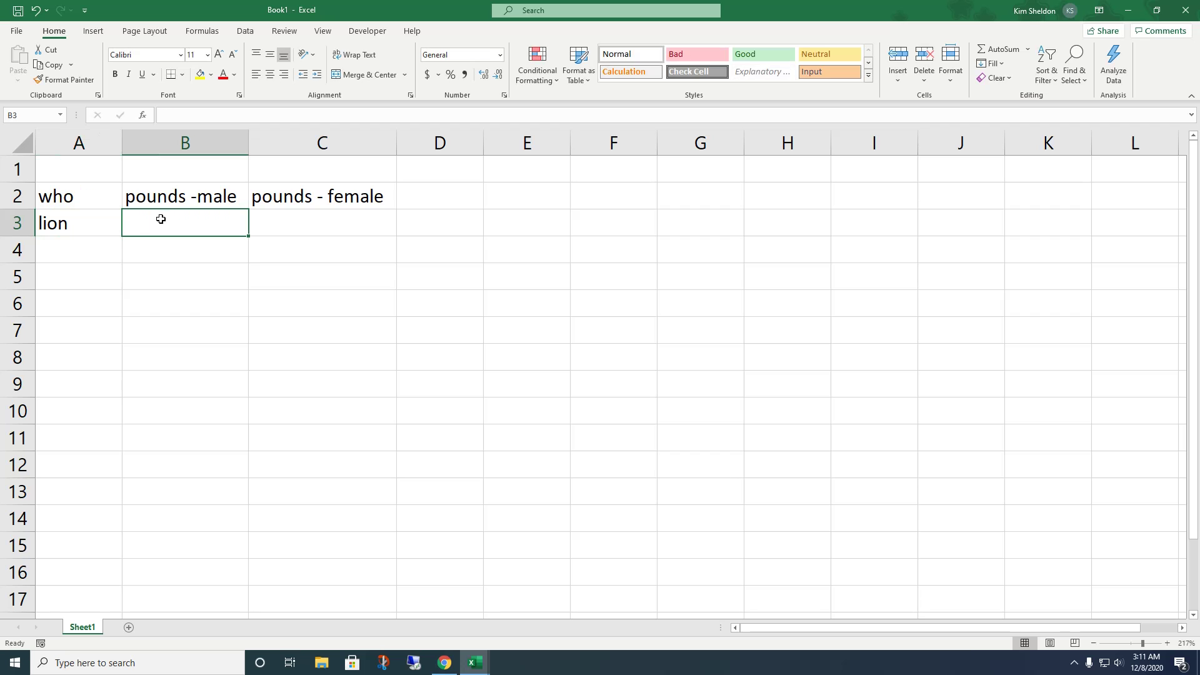
pyautogui.write('420')
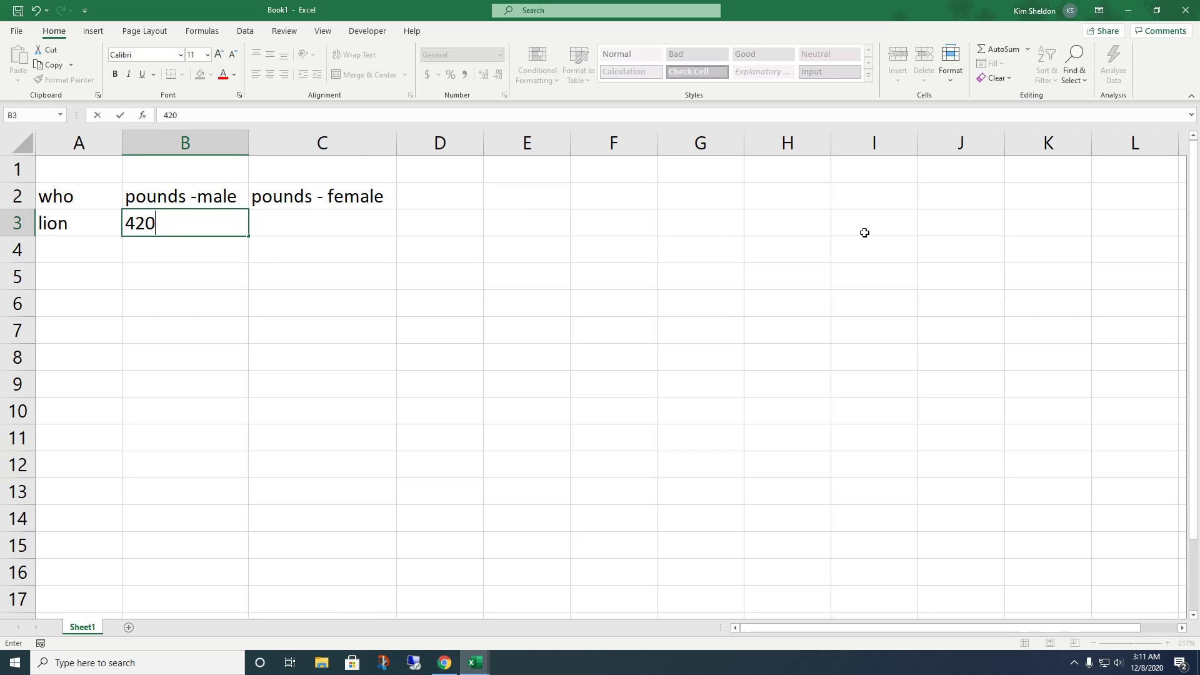
# Switch to Chrome and change the Google search to "how much does a female lion weigh".
pyautogui.click(444, 663)
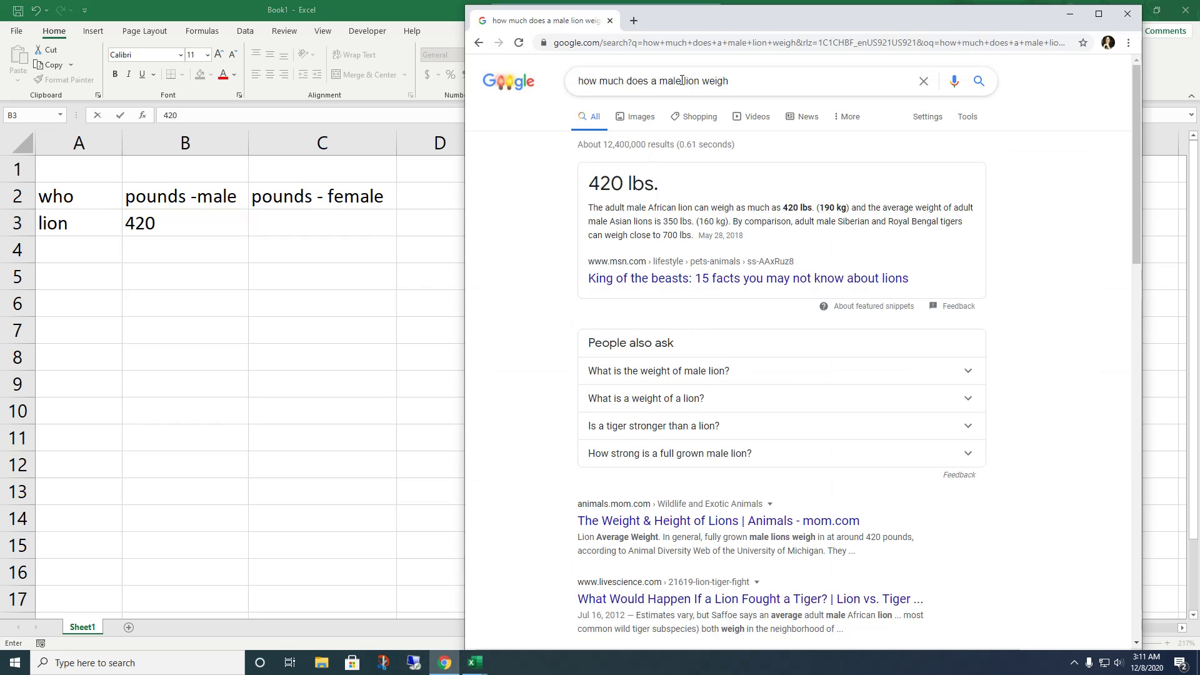
pyautogui.moveTo(680, 81); pyautogui.dragTo(658, 88)
pyautogui.write('femal')
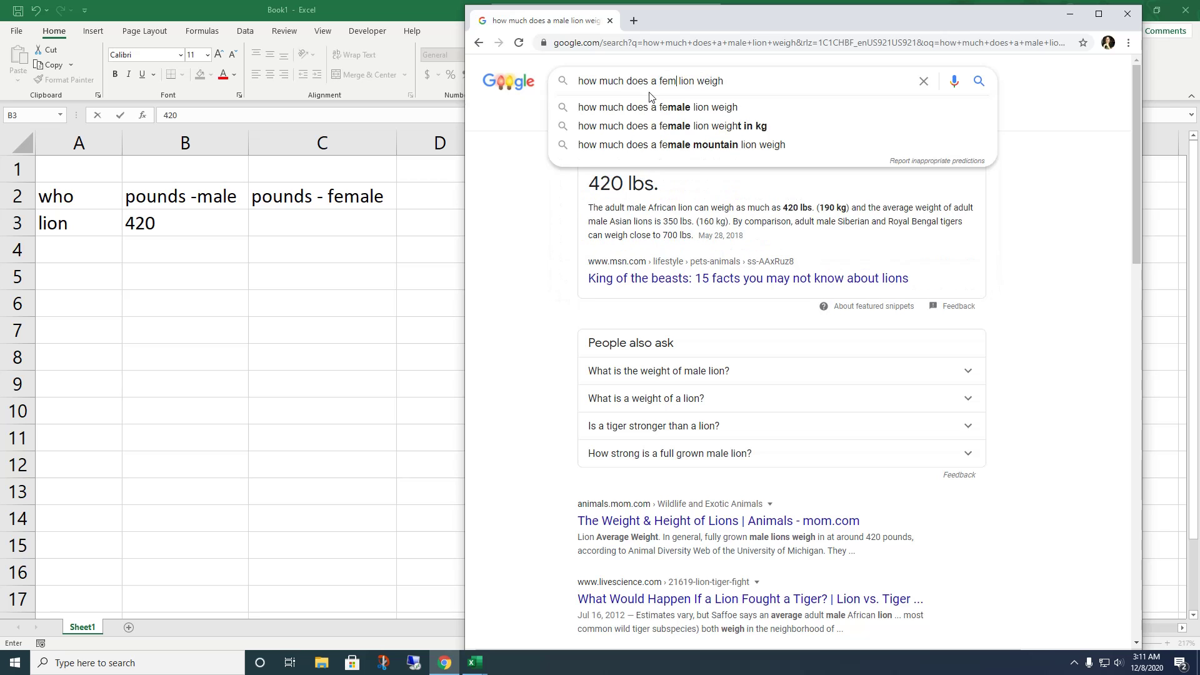
pyautogui.write('e')
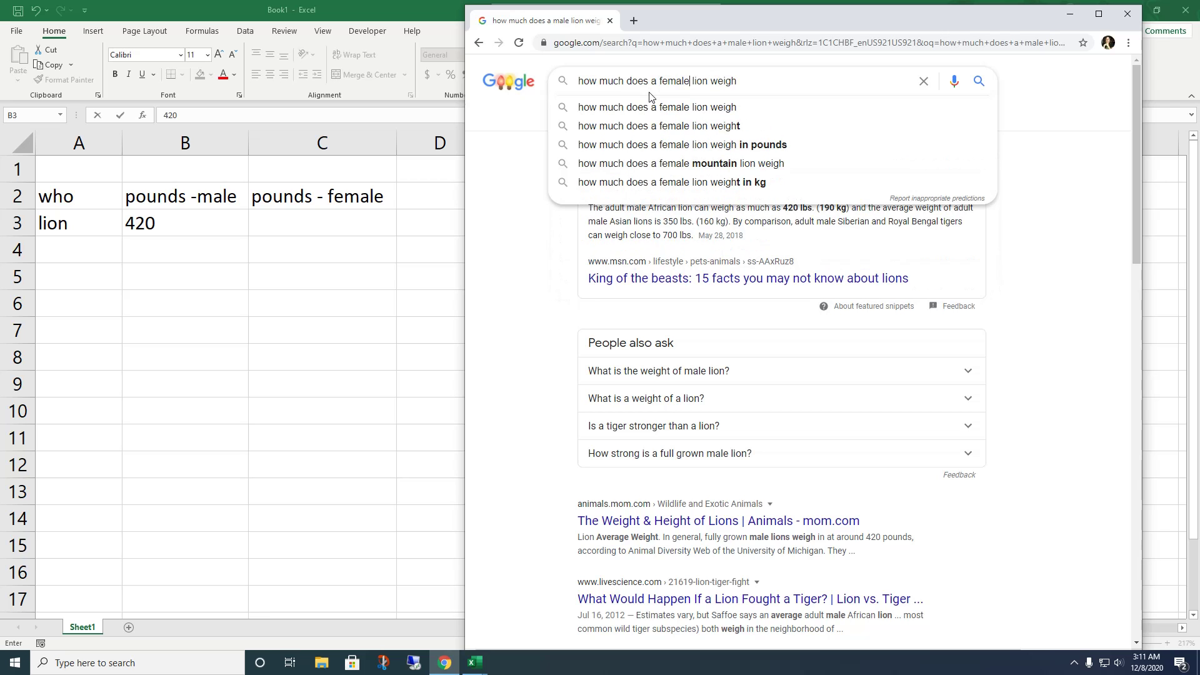
pyautogui.press('Return')
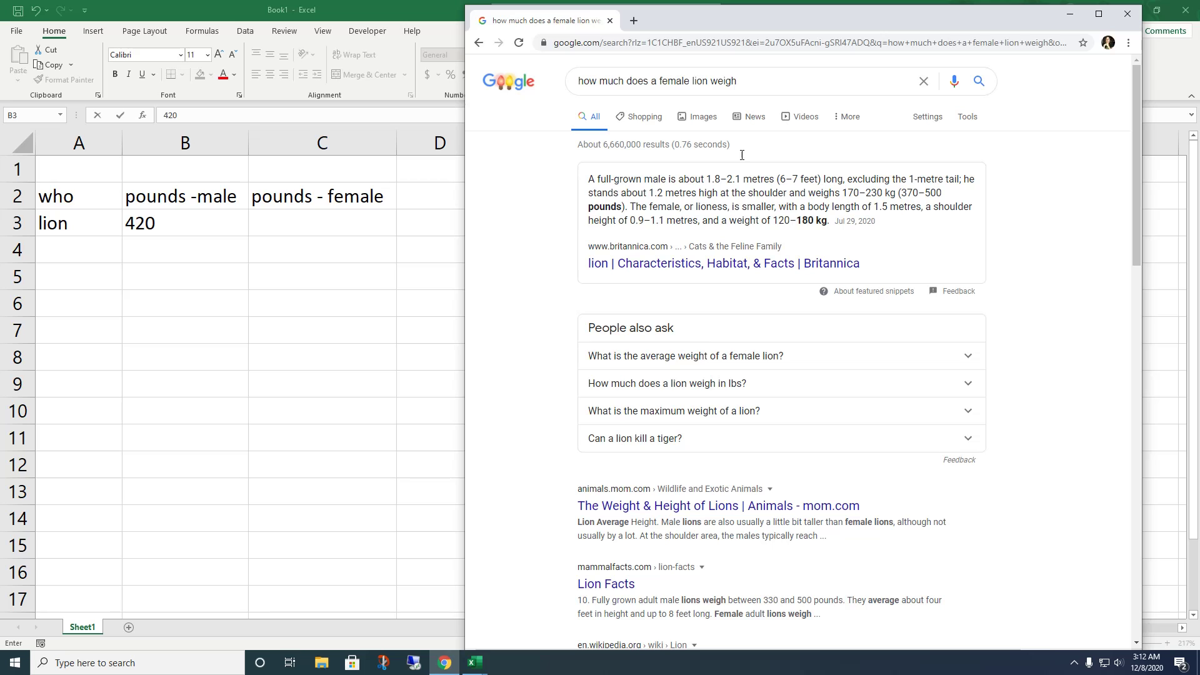
# Convert 150 kg to pounds by searching Google for "150kg to lbs".
pyautogui.tripleClick(750, 81)
pyautogui.write('15')
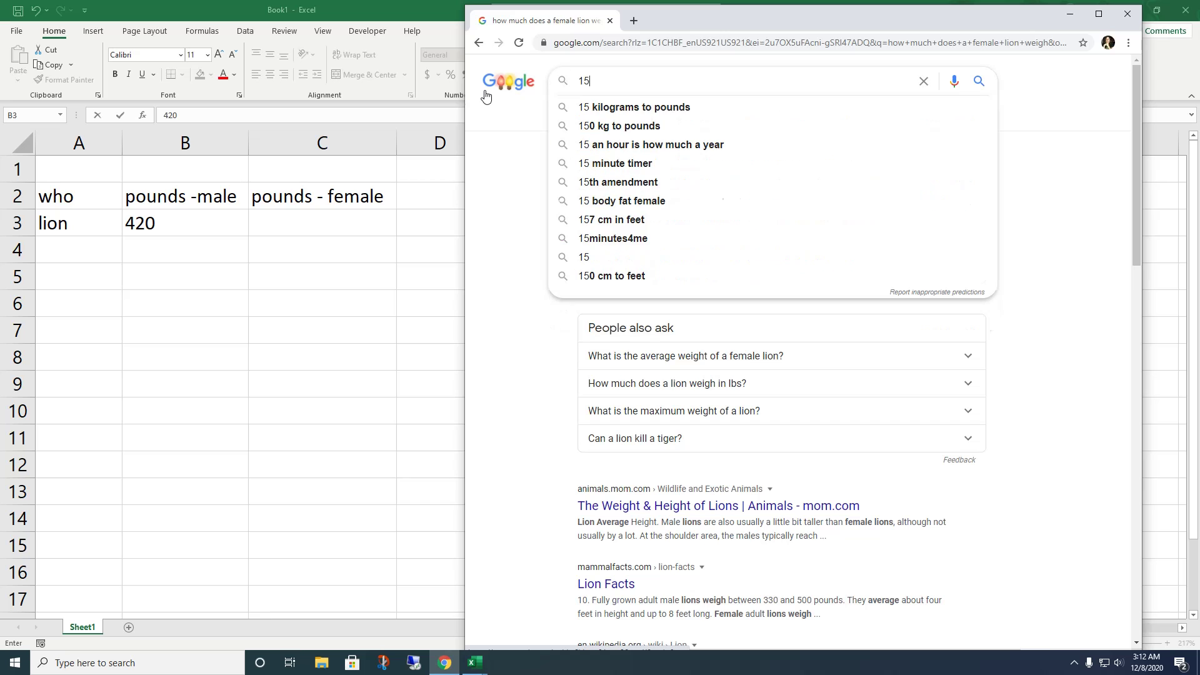
pyautogui.write('0kg t')
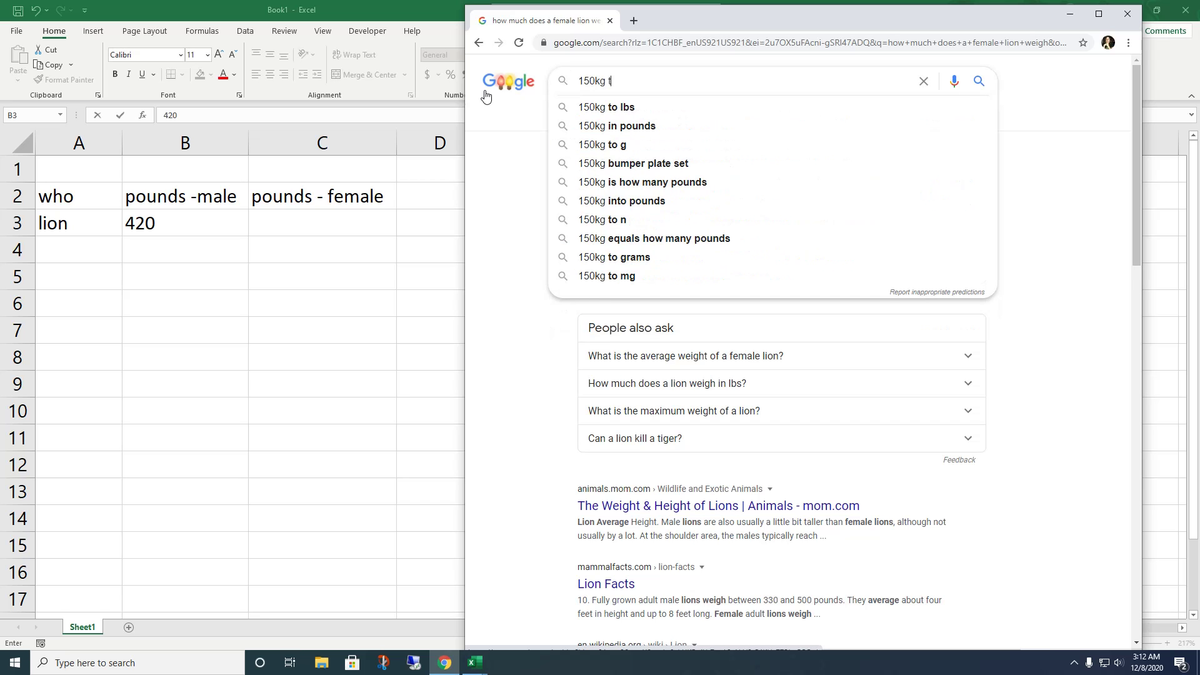
pyautogui.write('o lbs')
pyautogui.press('Return')
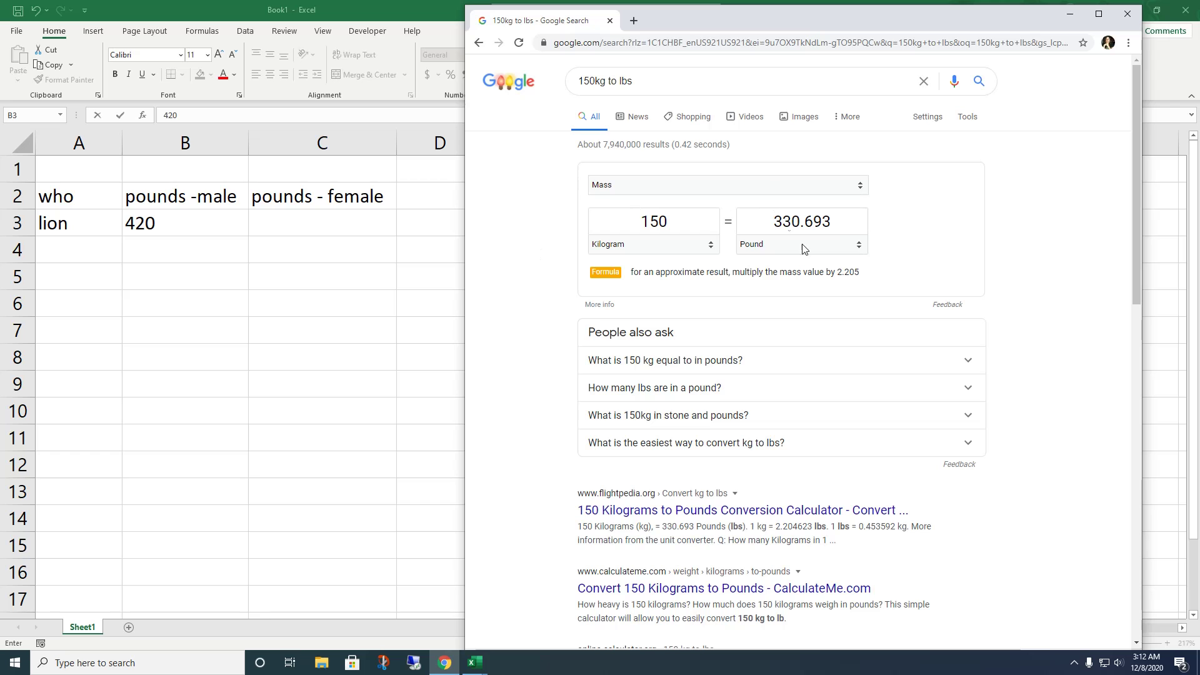
# Switch back to Excel and enter 330 as the female lion's weight in cell C3.
pyautogui.hotkey('alt', 'Tab')
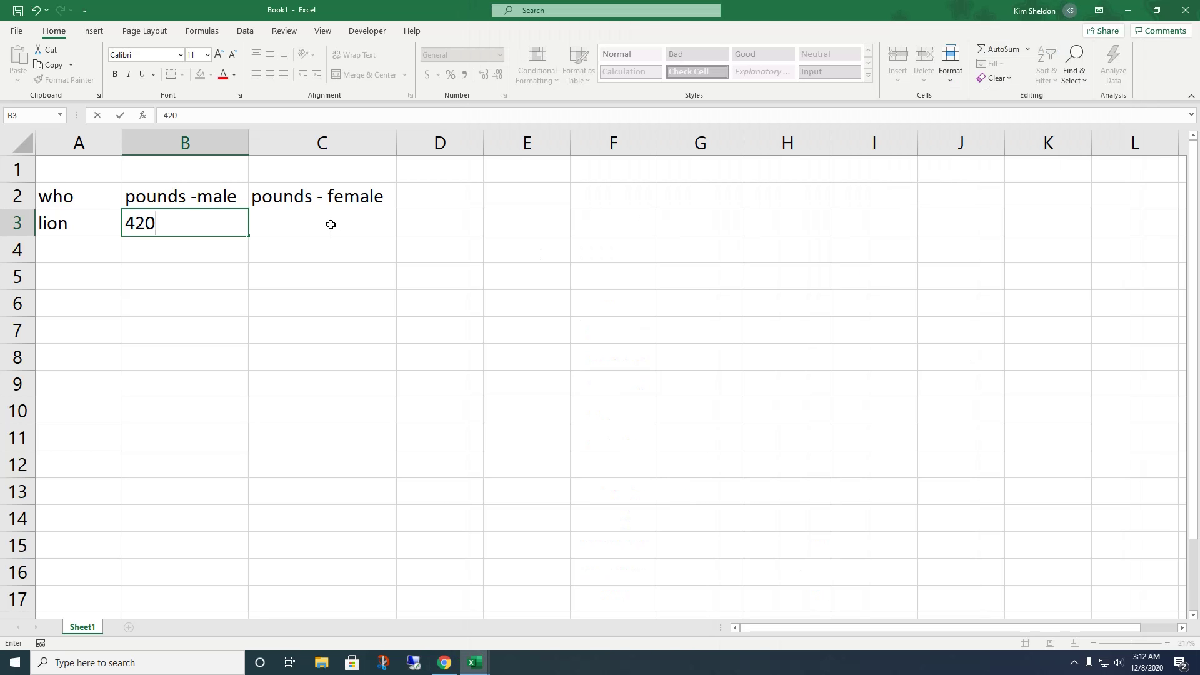
pyautogui.write('420')
pyautogui.click(330, 225)
pyautogui.write('330')
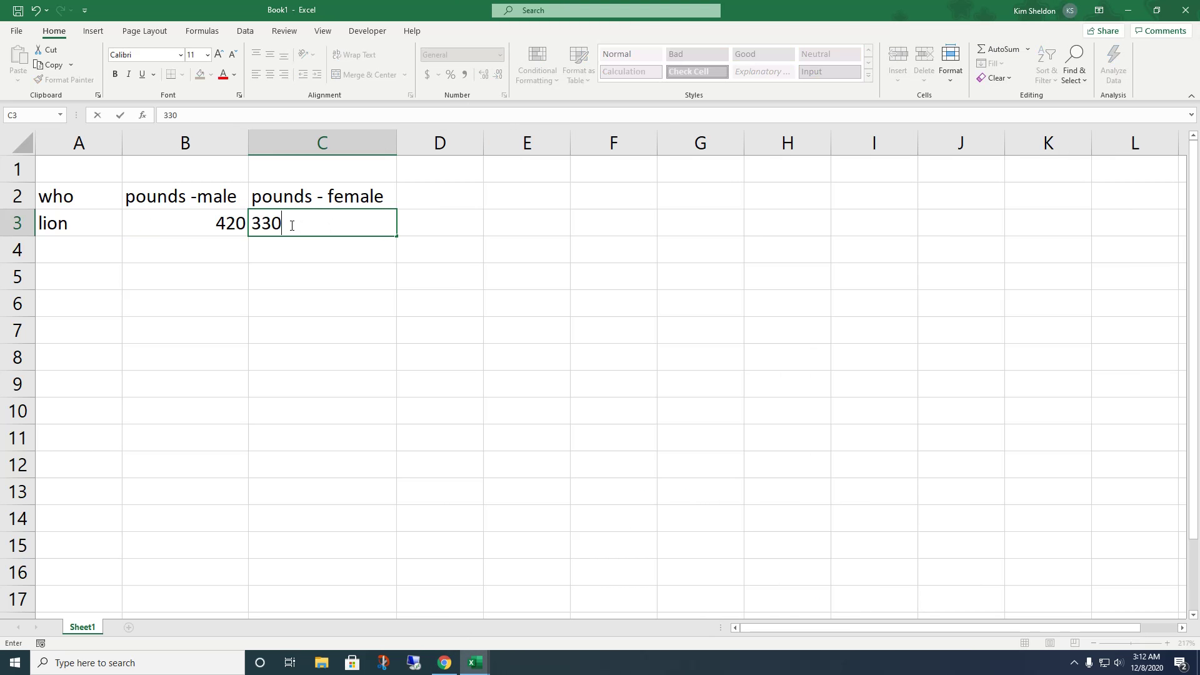
pyautogui.click(344, 251)
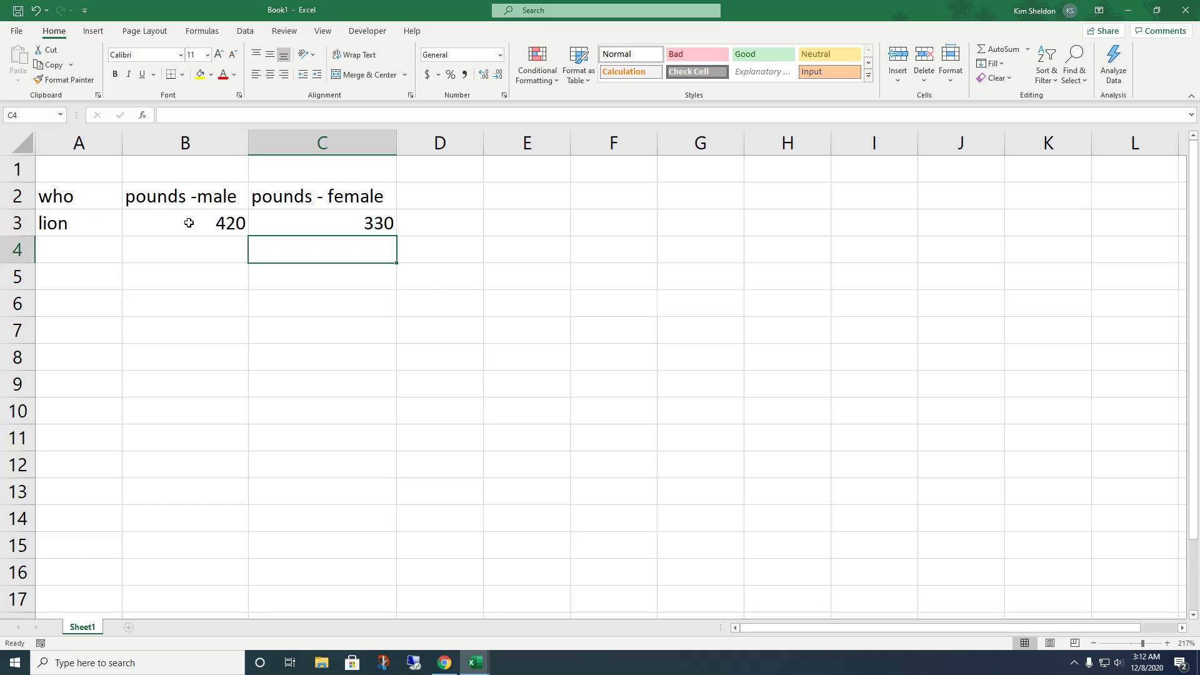
# Enter "tiger" in cell A4 and select cell B4 for its male weight.
pyautogui.click(59, 252)
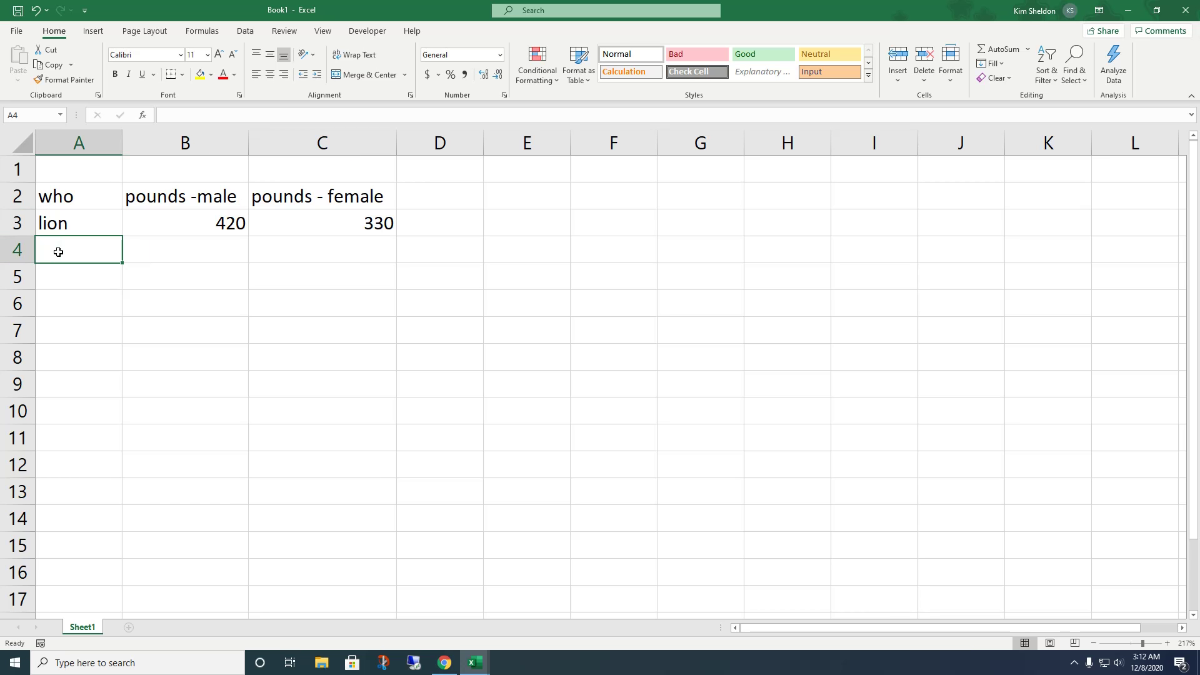
pyautogui.write('tiger')
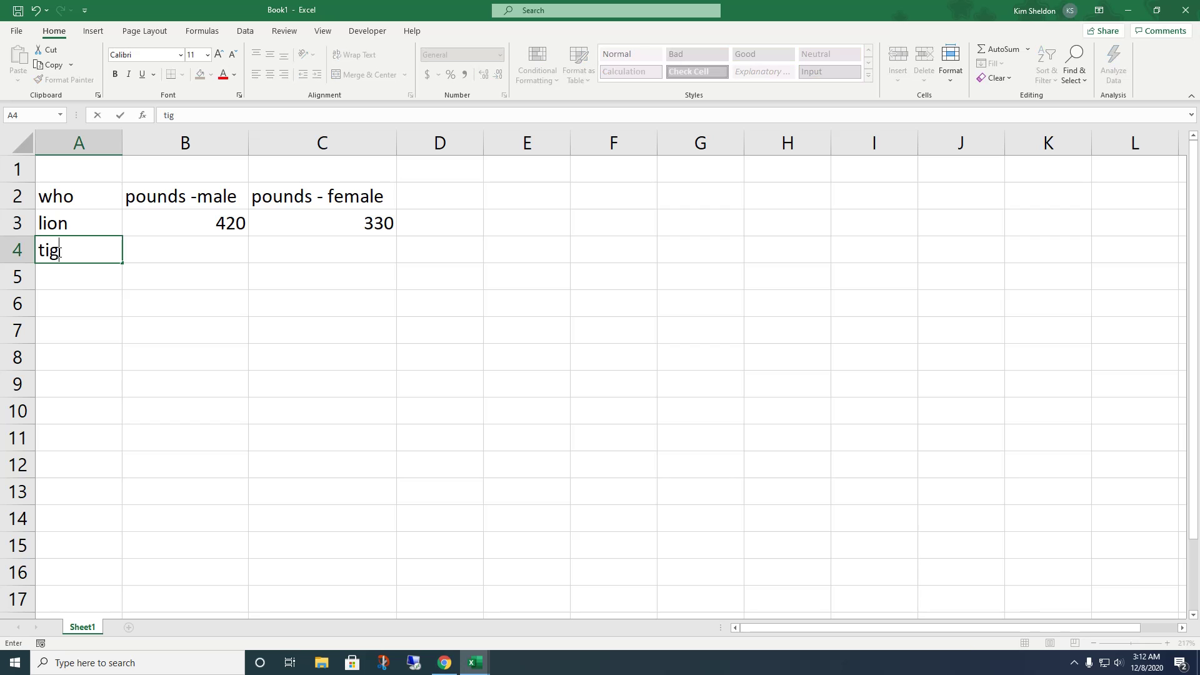
pyautogui.click(194, 259)
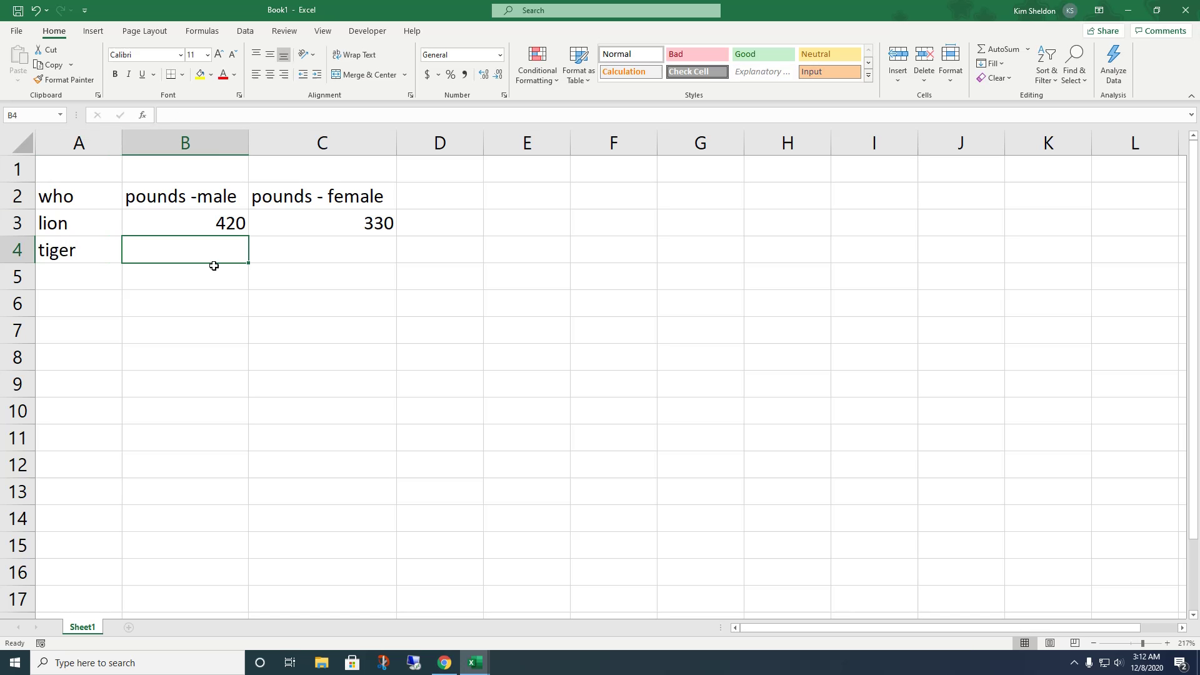
# Switch to Chrome and search Google for "how muich does a male tiger weigh".
pyautogui.click(445, 663)
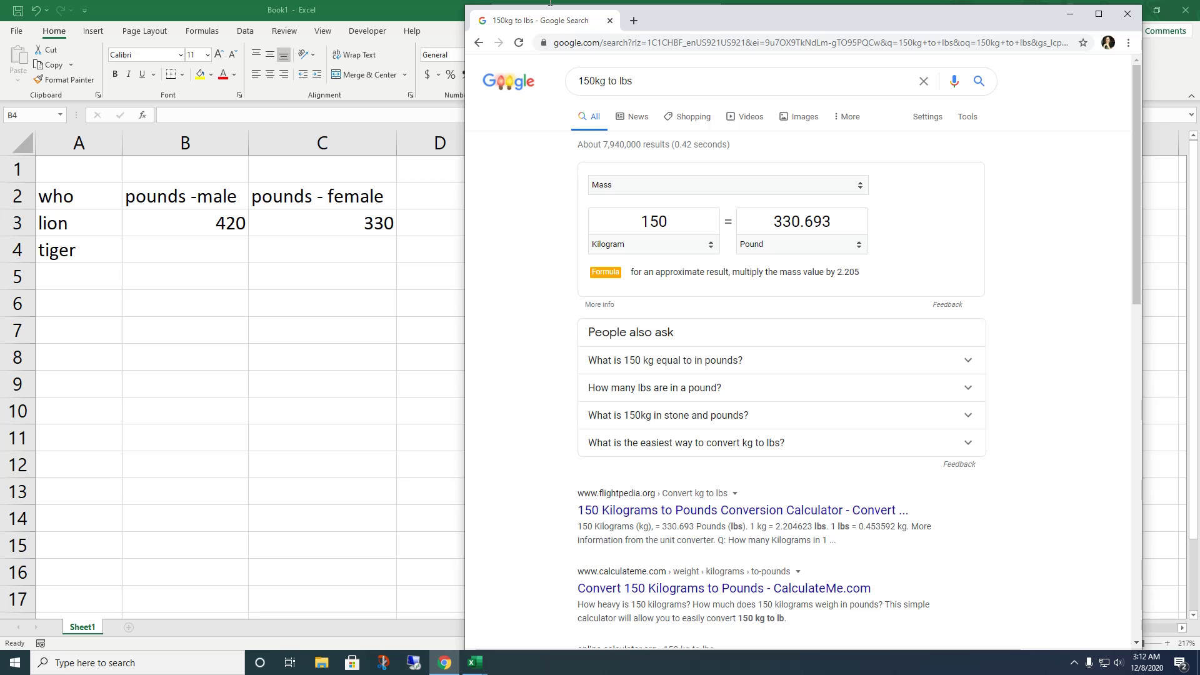
pyautogui.click(607, 80)
pyautogui.write('how muich d')
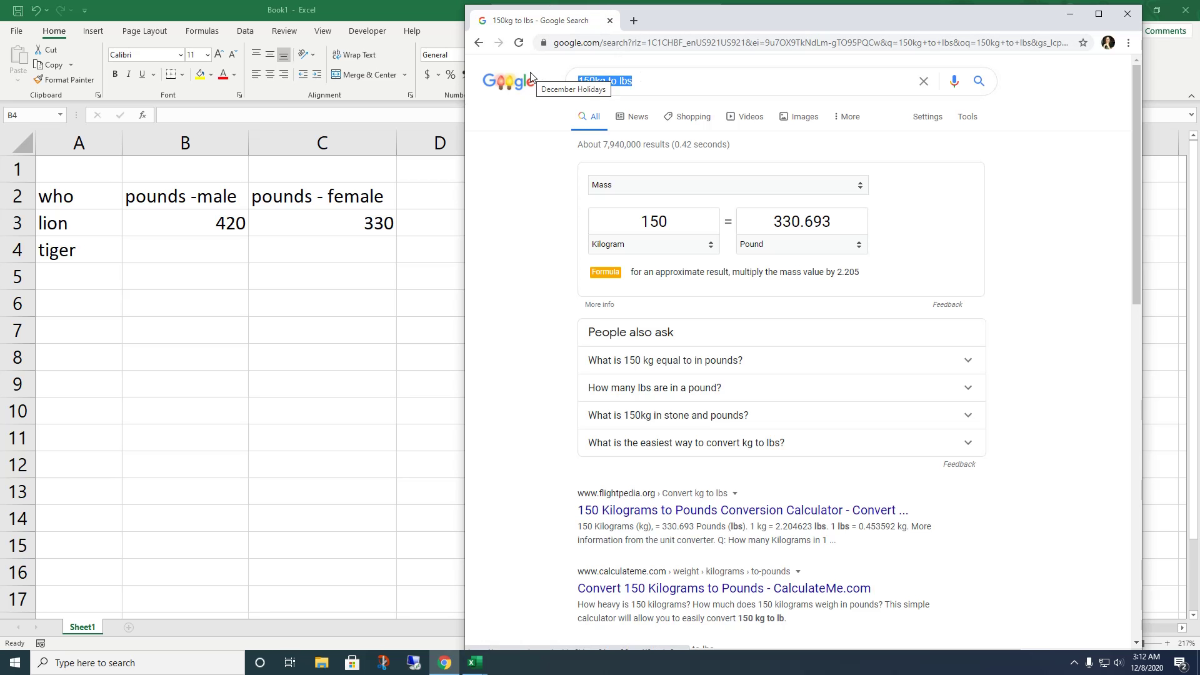
pyautogui.write('oes ')
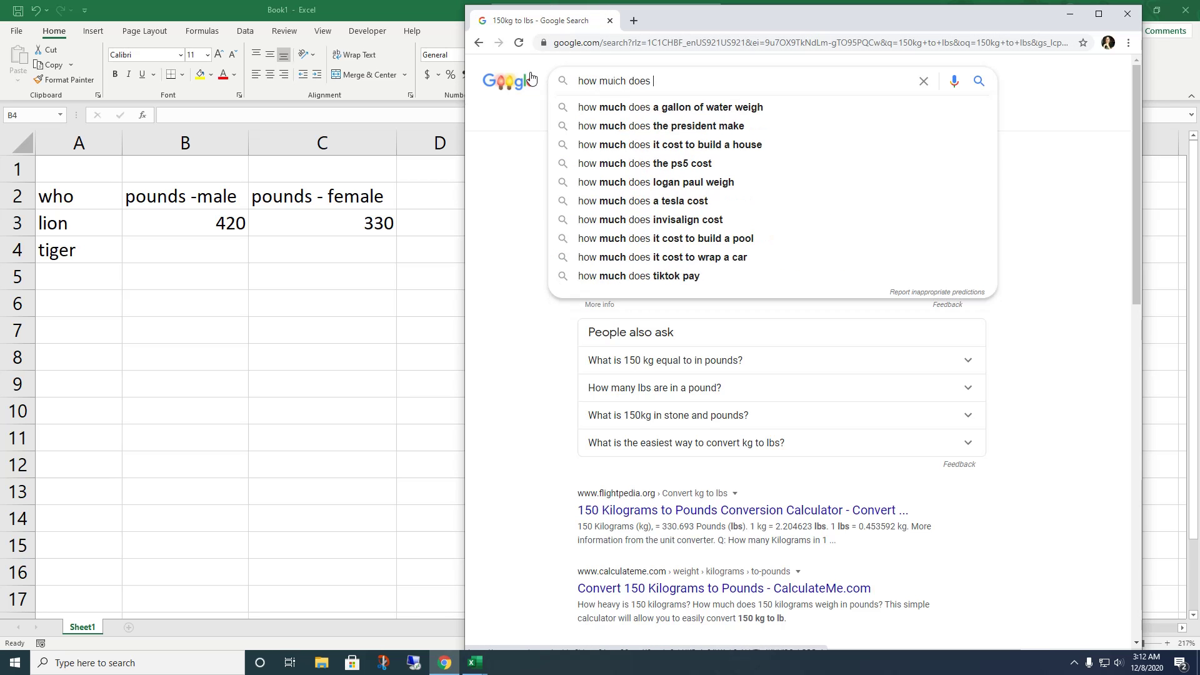
pyautogui.write('a male tiger weigh')
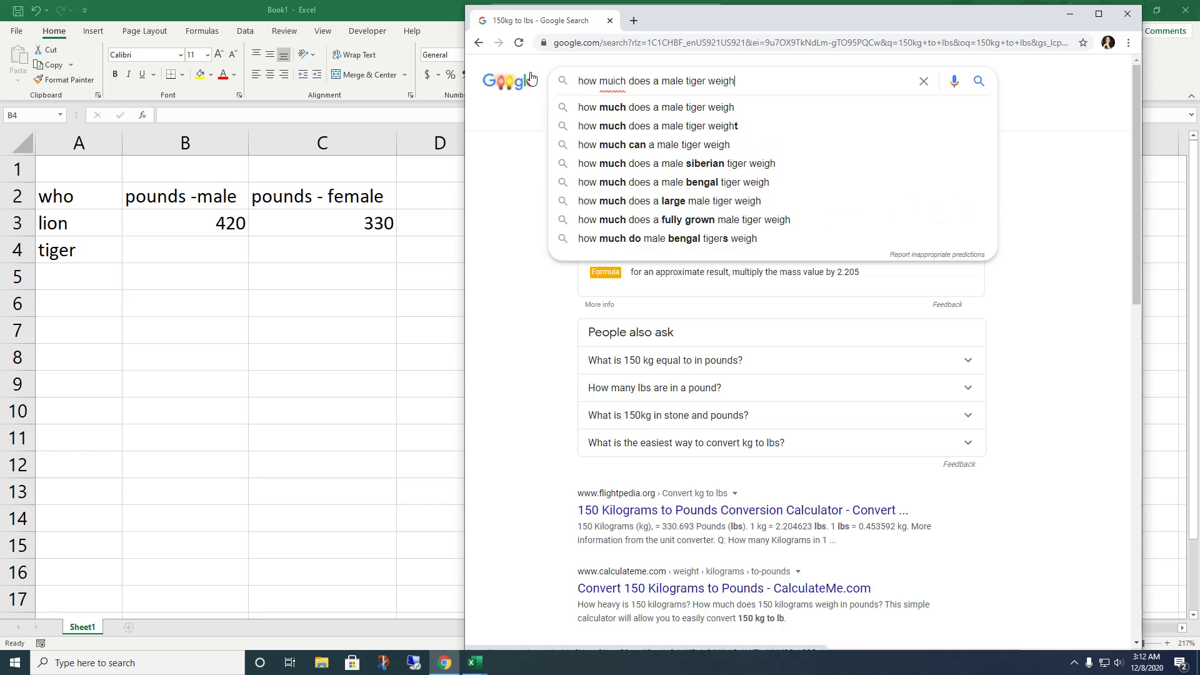
pyautogui.press('Return')
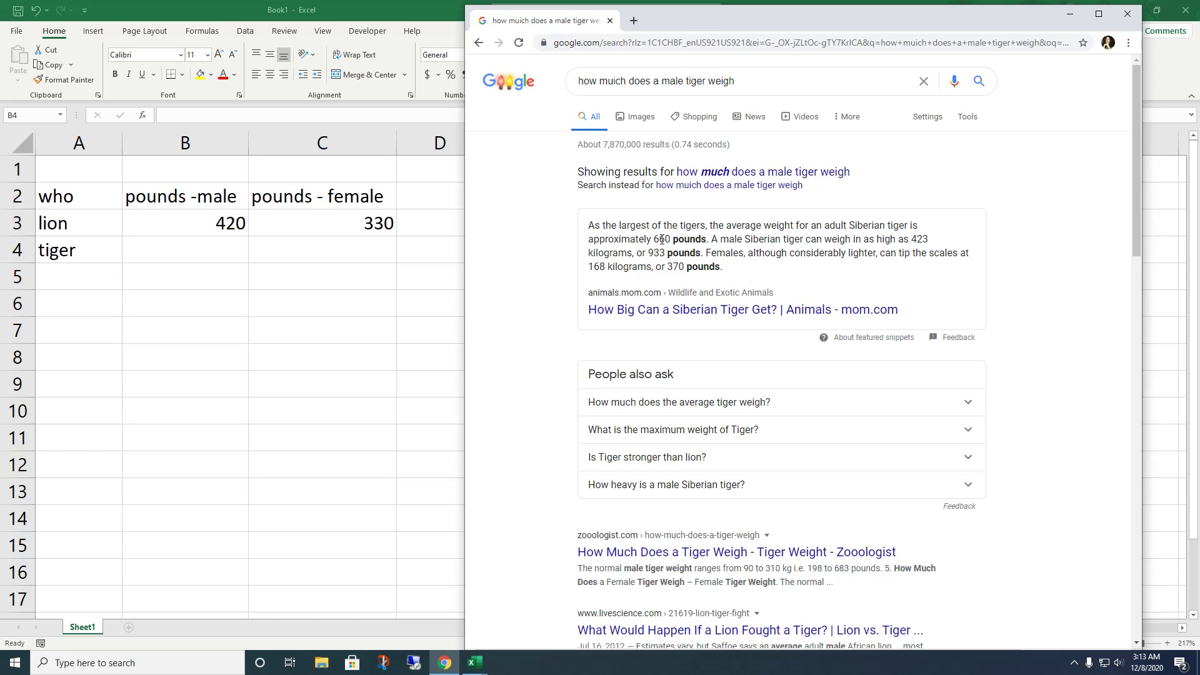
# Switch back to Excel and enter the tiger's weights from the search result: 660 in cell B4 and 370 in cell C4.
pyautogui.click(223, 254)
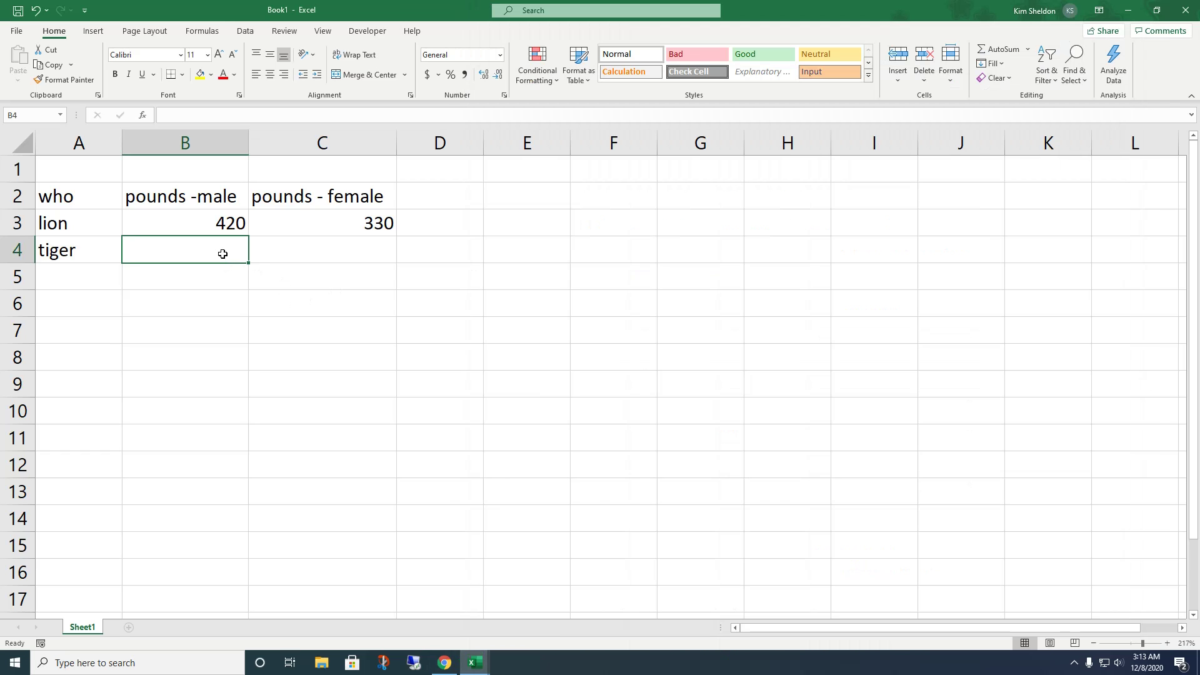
pyautogui.write('660')
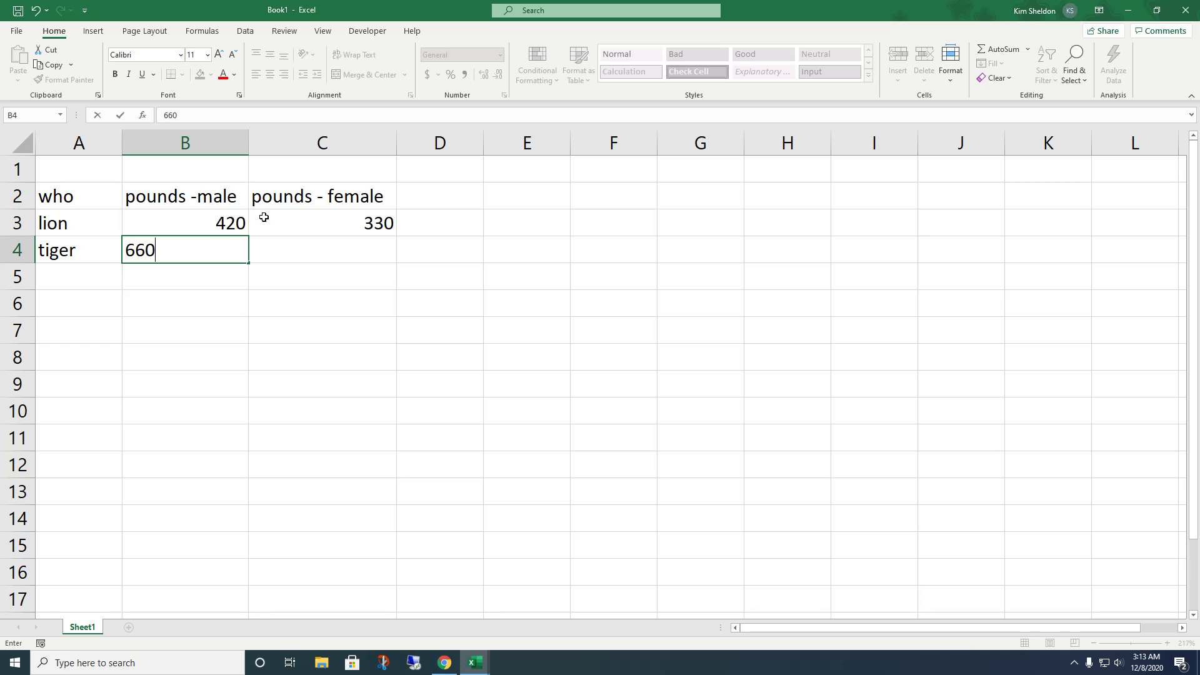
pyautogui.click(444, 663)
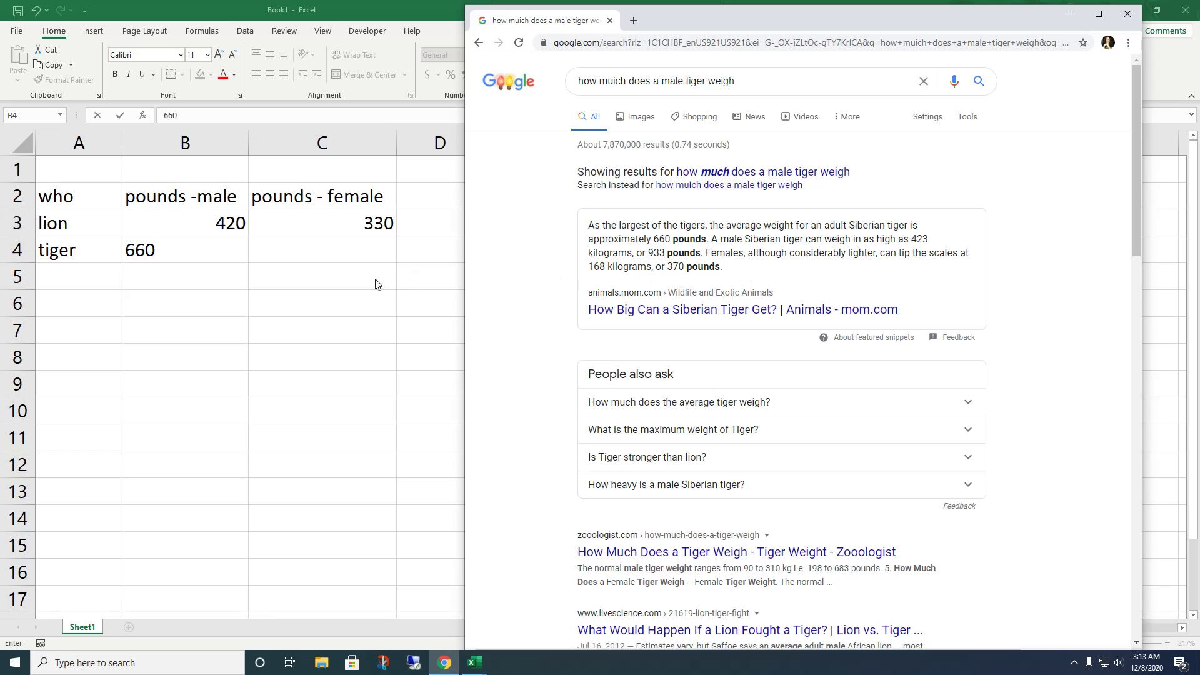
pyautogui.click(371, 255)
pyautogui.click(370, 253)
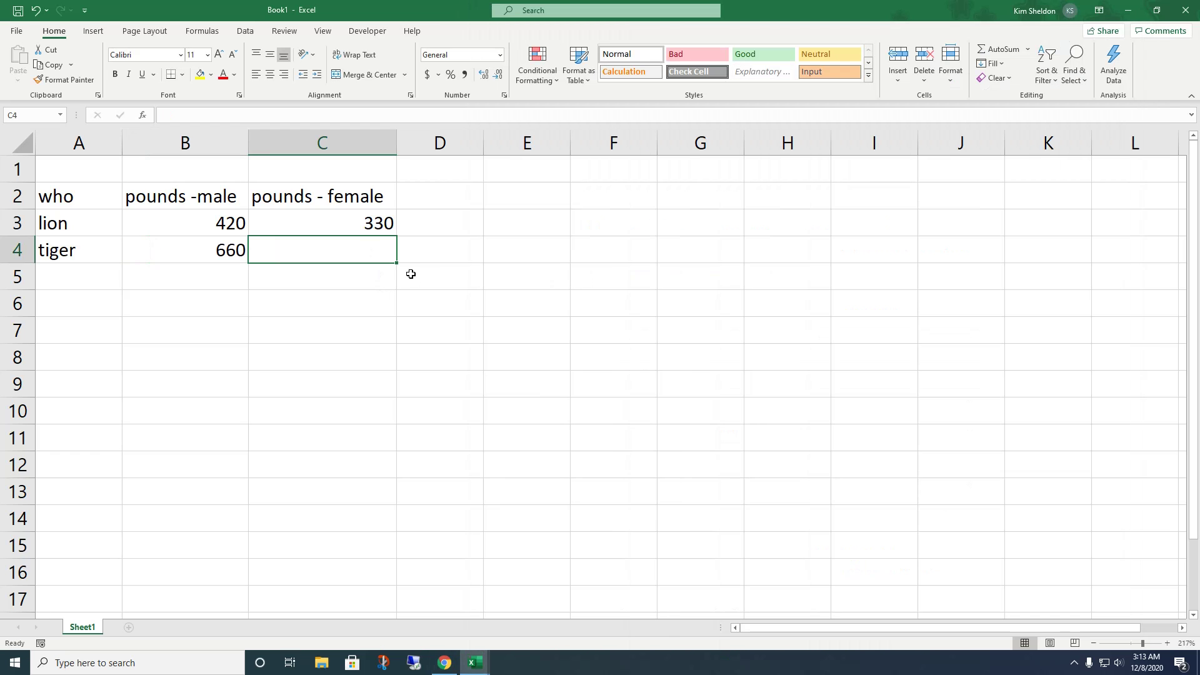
pyautogui.write('370')
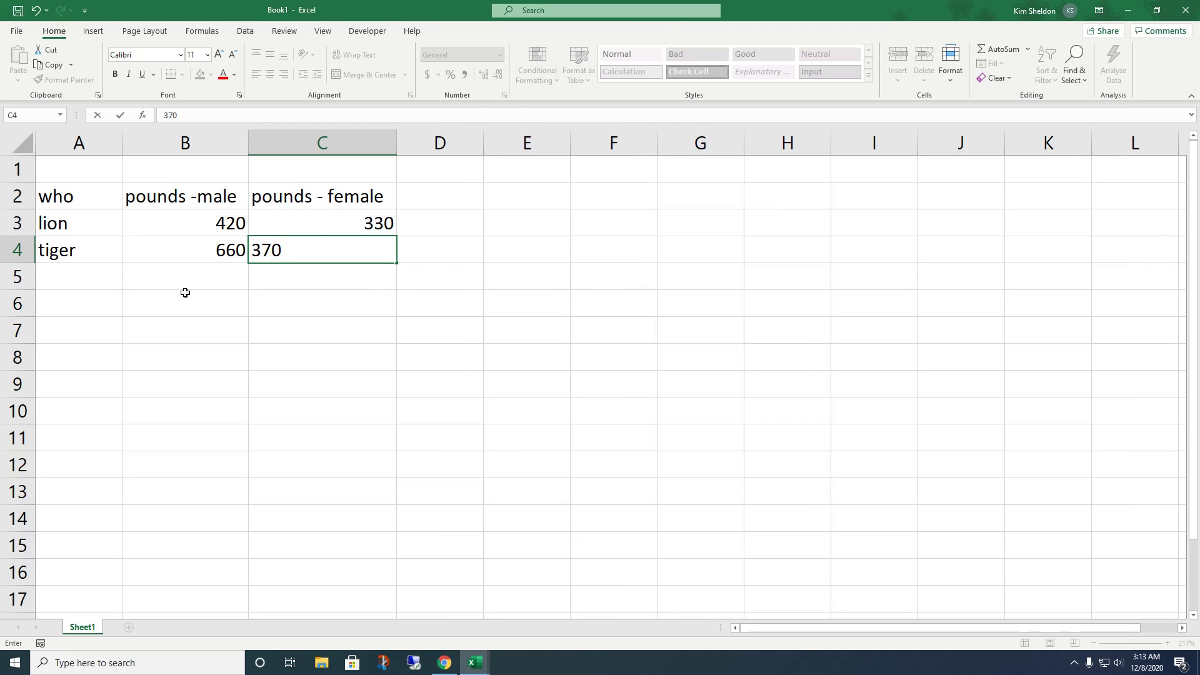
# Enter "kangaroo" as the next animal in cell A5.
pyautogui.click(90, 275)
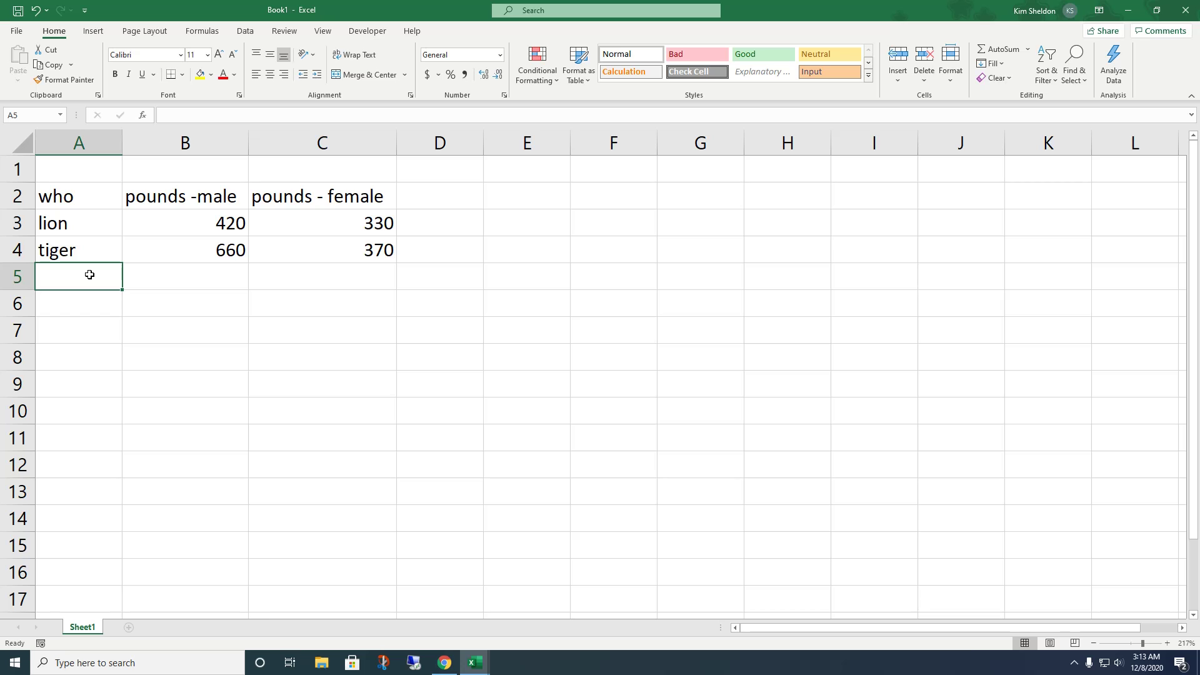
pyautogui.write('kana')
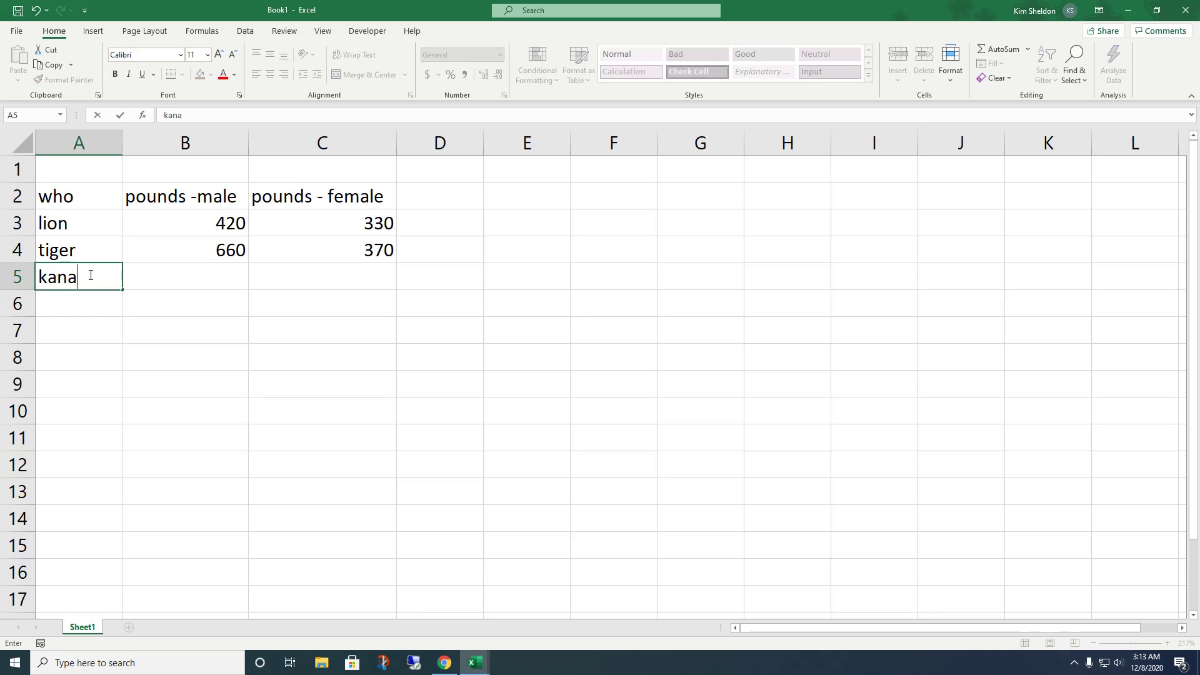
pyautogui.press('BackSpace')
pyautogui.write('garoo')
# Switch to Chrome and change the animal in the Google search from tiger to kangaroo.
pyautogui.click(444, 663)
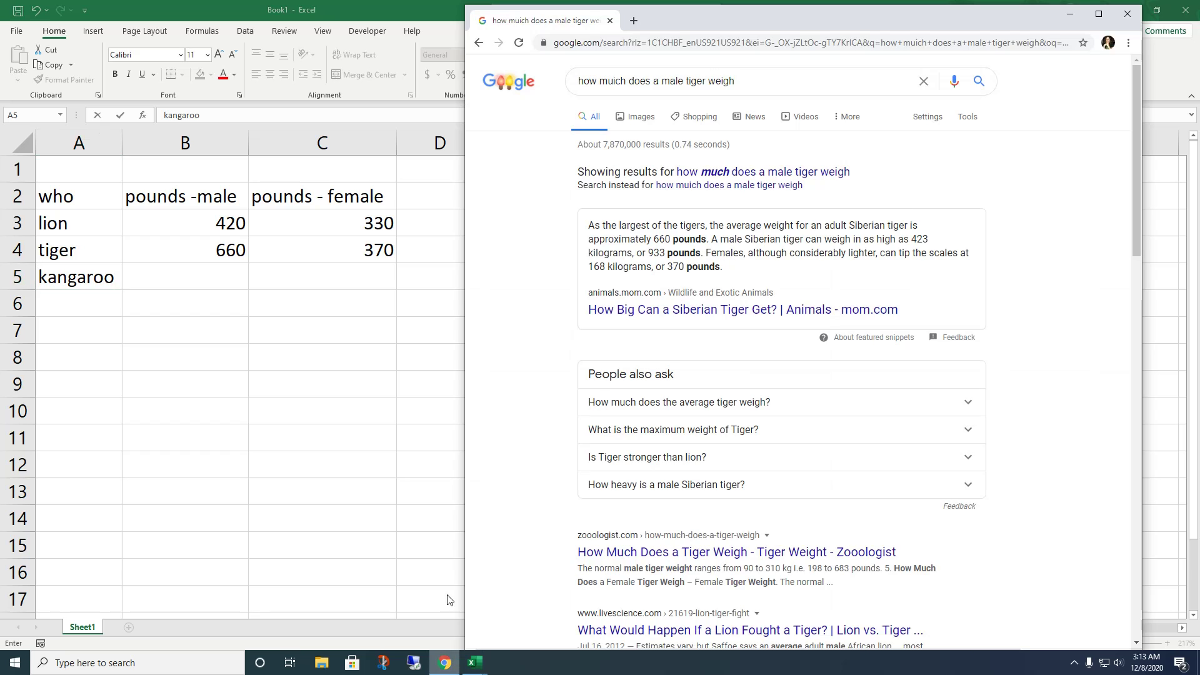
pyautogui.doubleClick(695, 82)
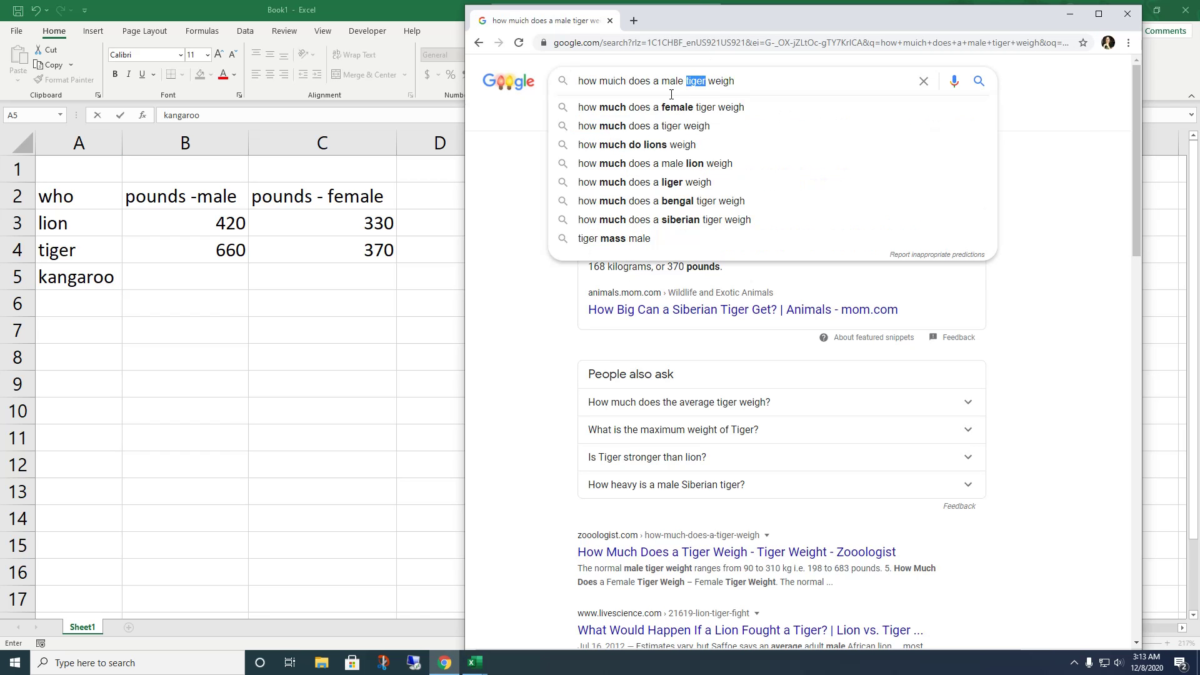
pyautogui.write('kangaroo')
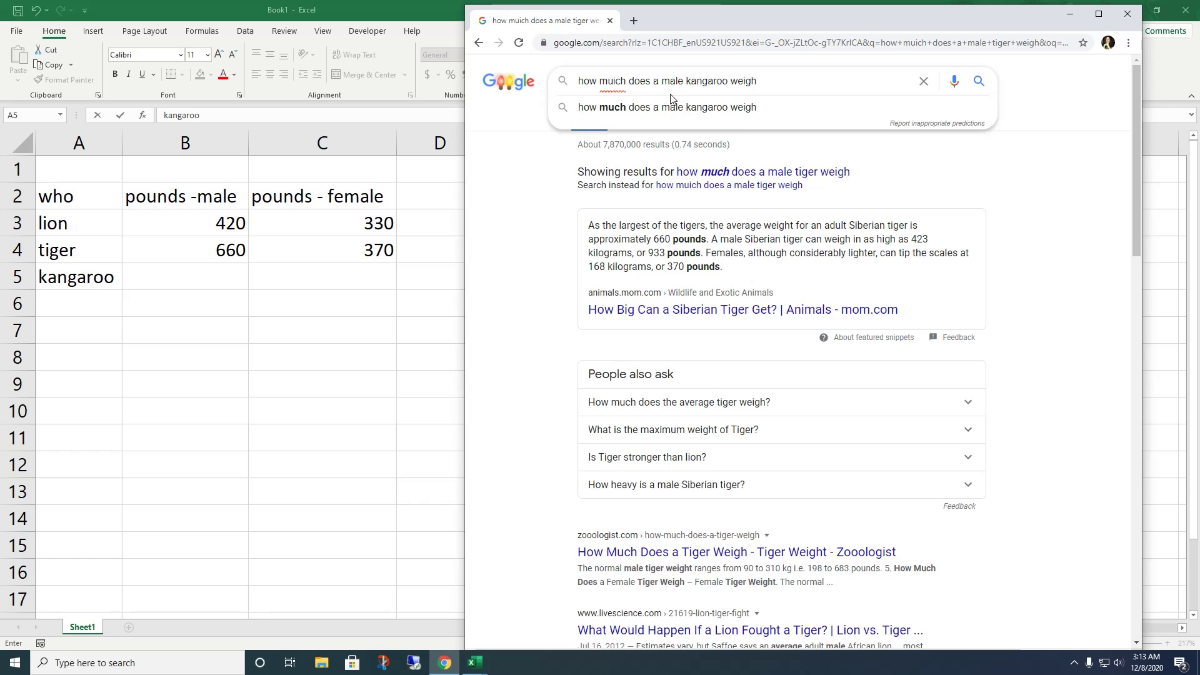
pyautogui.press('Return')
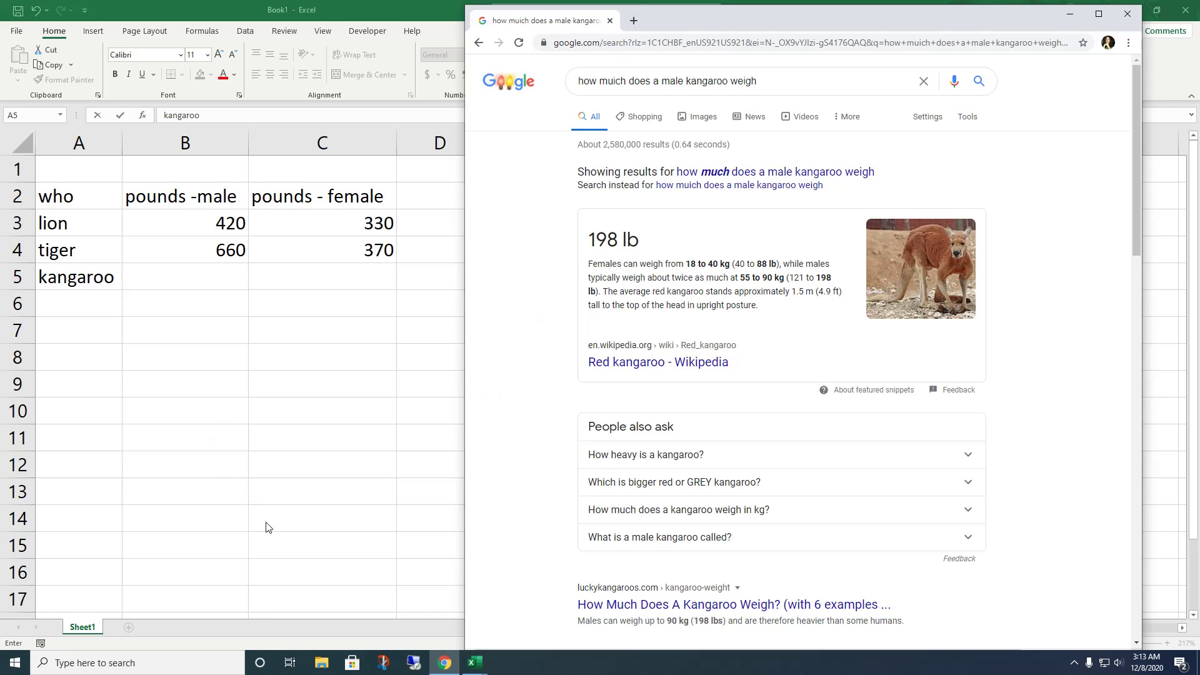
# Open the Windows Calculator and move its window clear of the worksheet and the kangaroo weight text.
pyautogui.click(95, 654)
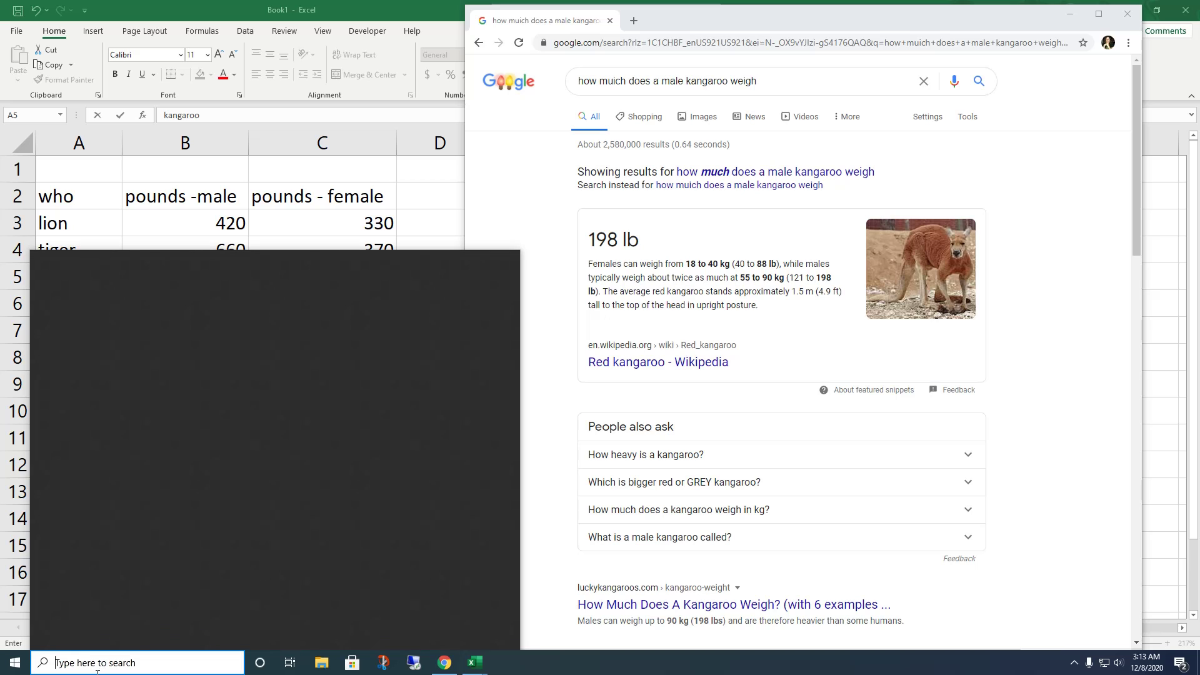
pyautogui.write('cal')
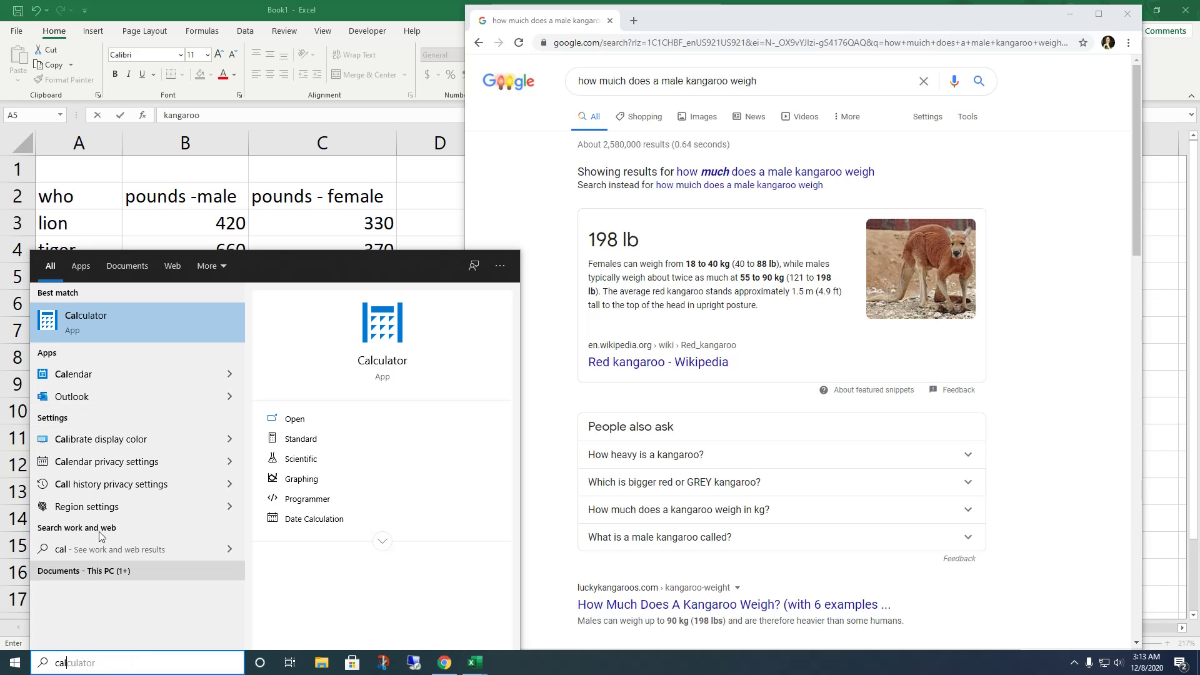
pyautogui.click(102, 317)
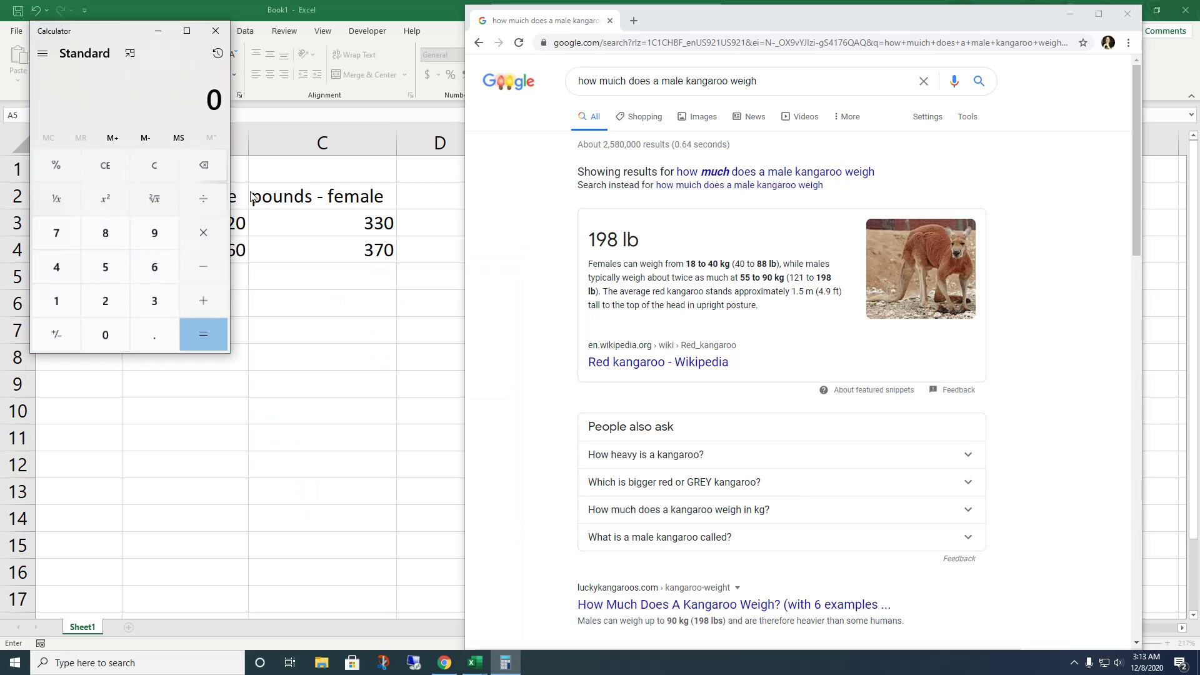
pyautogui.moveTo(125, 28); pyautogui.dragTo(989, 260)
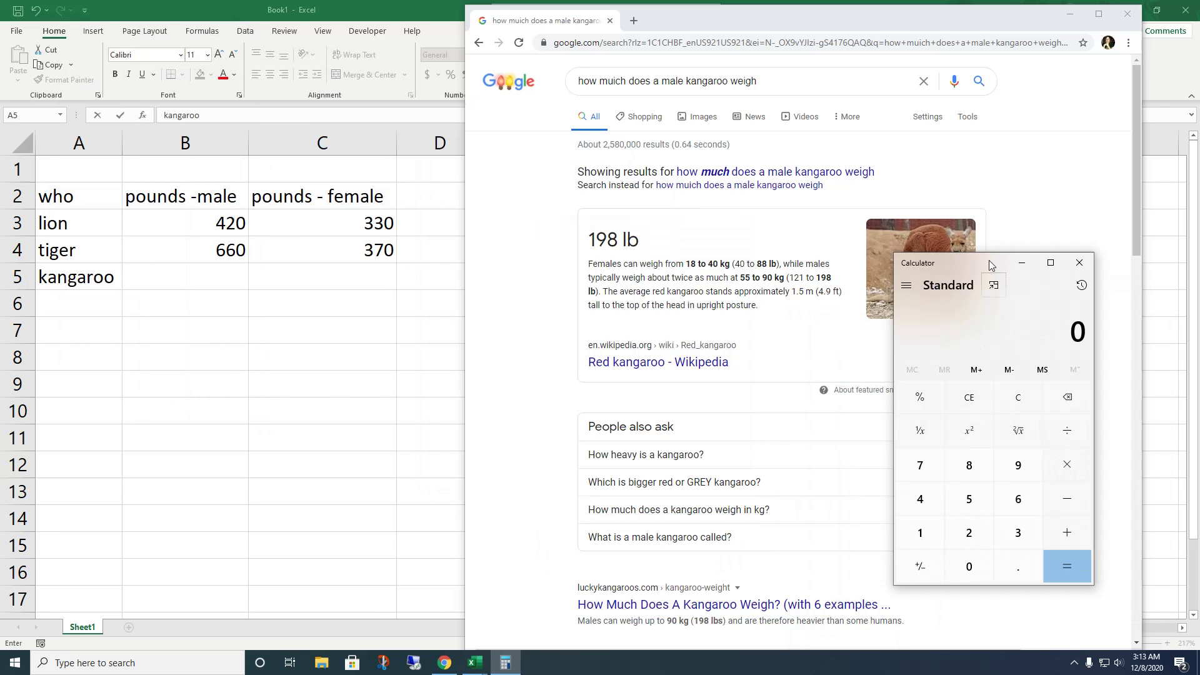
# Calculate the average male kangaroo weight by adding 121 and 198 and dividing the sum by 2.
pyautogui.click(924, 542)
pyautogui.click(970, 539)
pyautogui.click(928, 536)
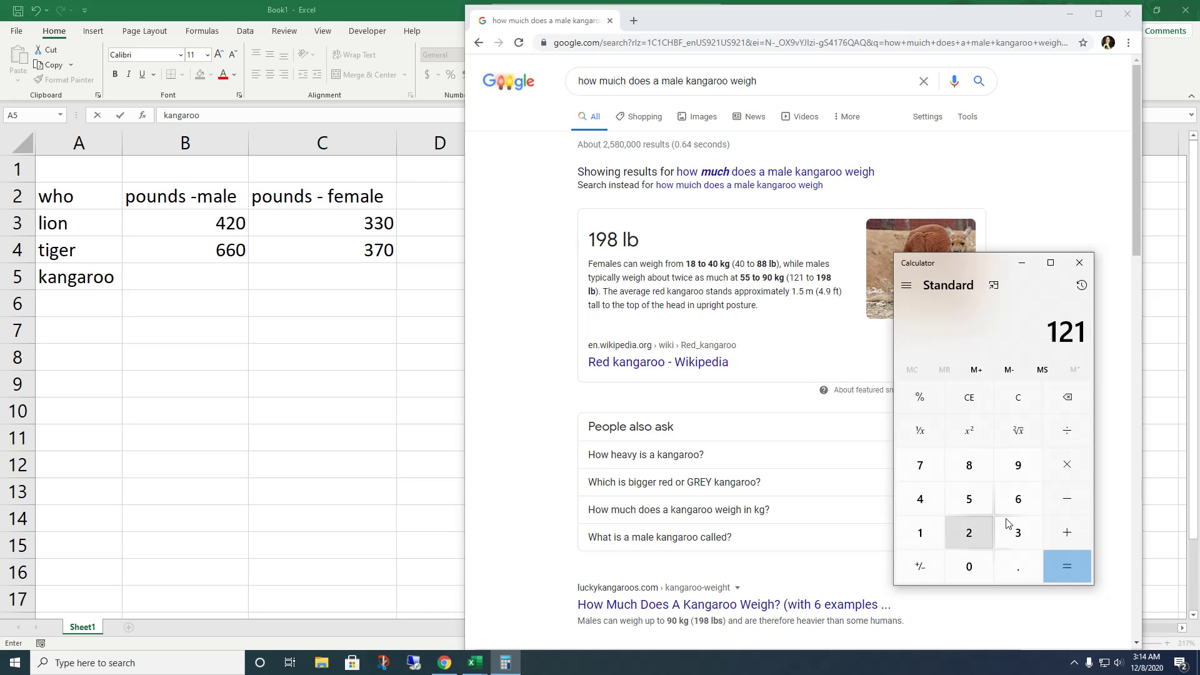
pyautogui.click(1065, 540)
pyautogui.click(921, 532)
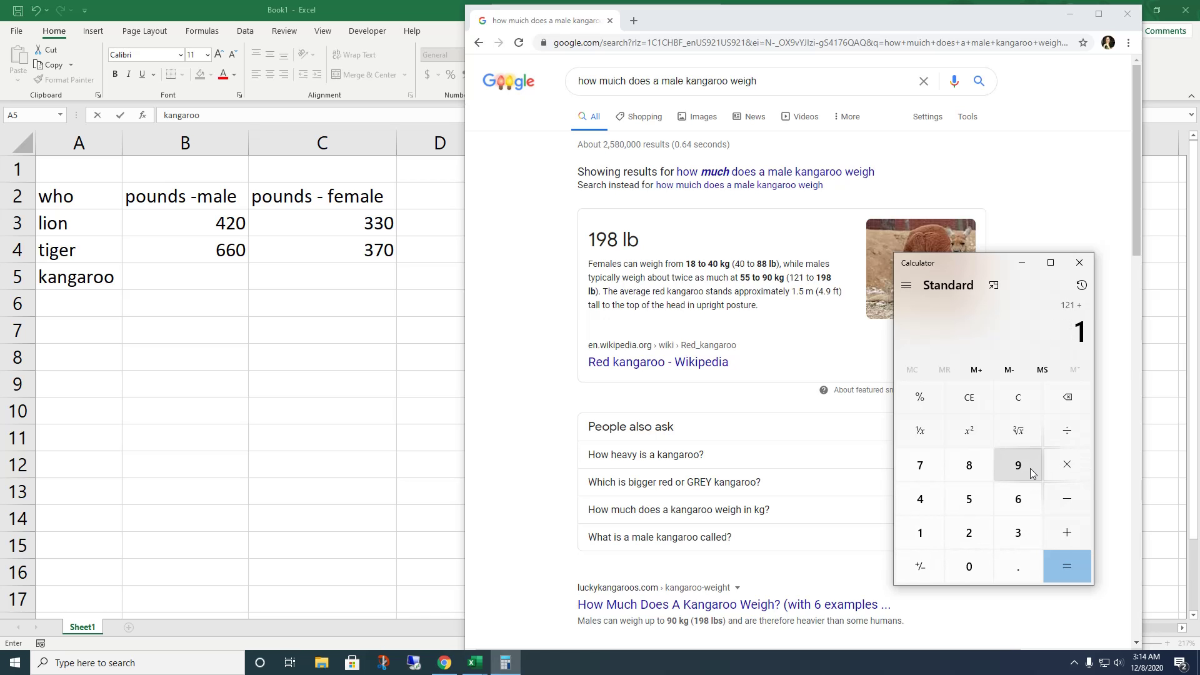
pyautogui.click(1031, 473)
pyautogui.click(970, 467)
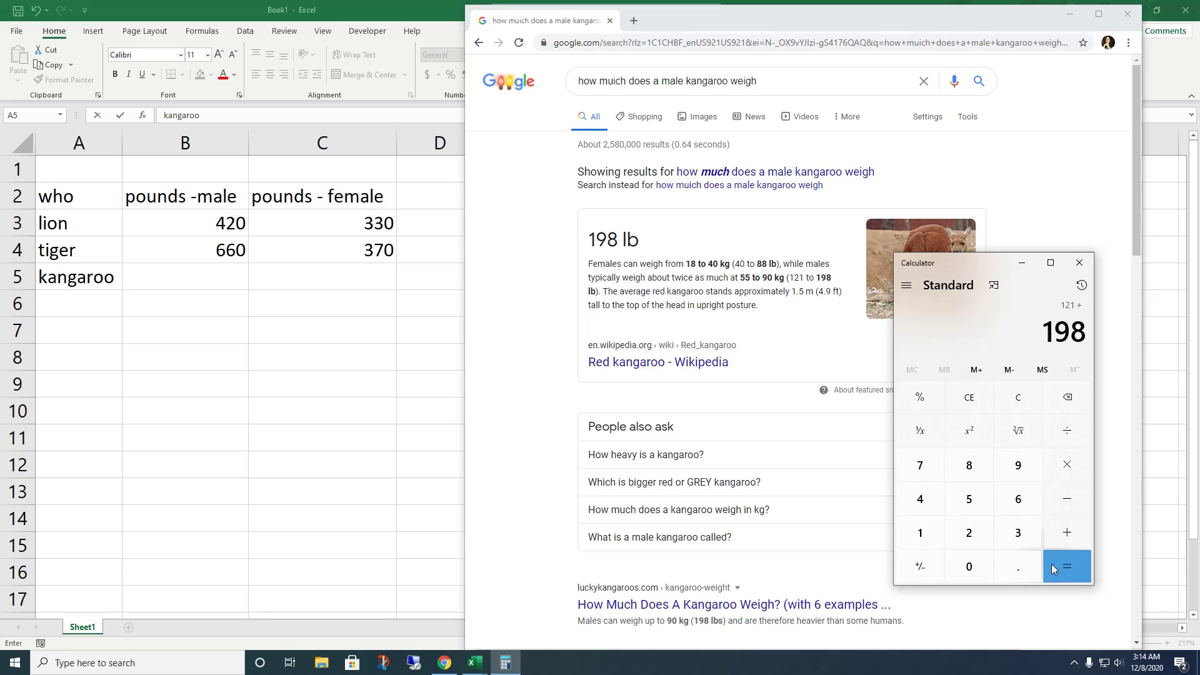
pyautogui.click(1053, 564)
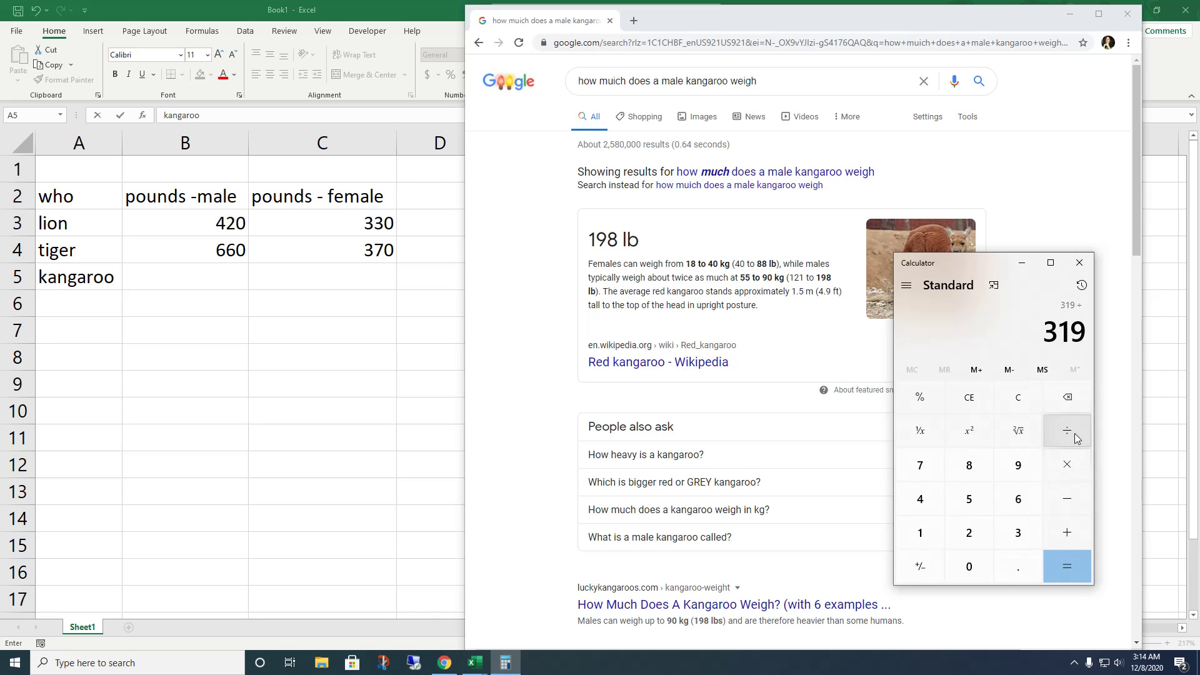
pyautogui.click(970, 535)
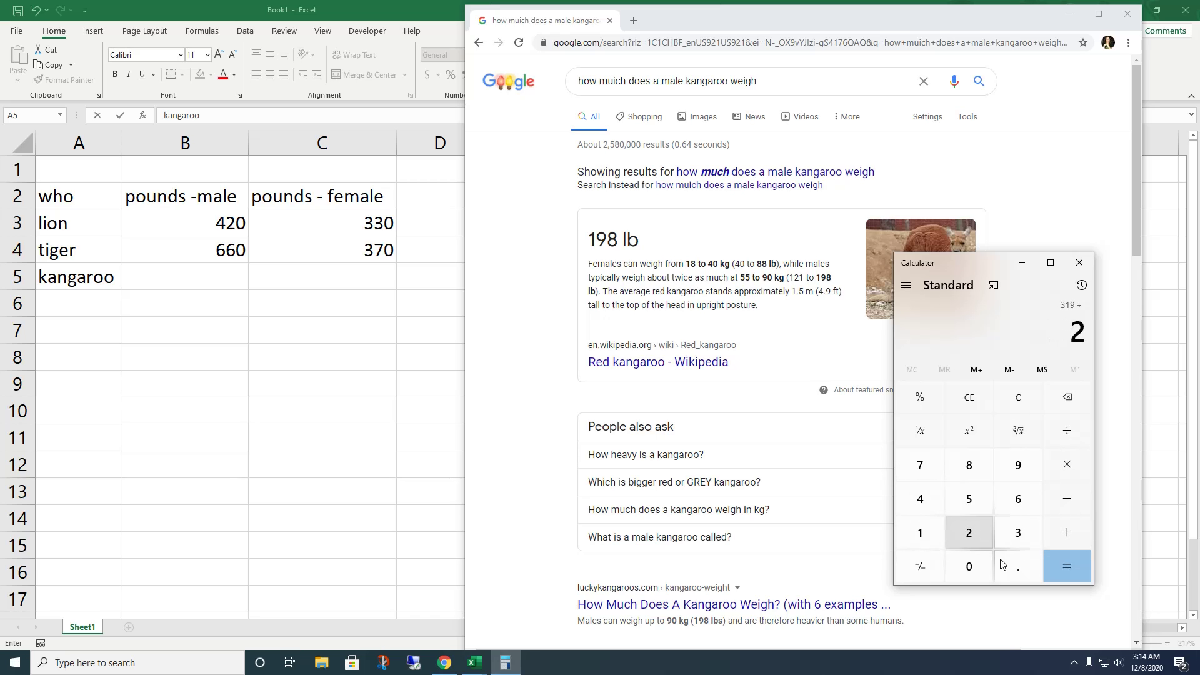
pyautogui.click(1067, 577)
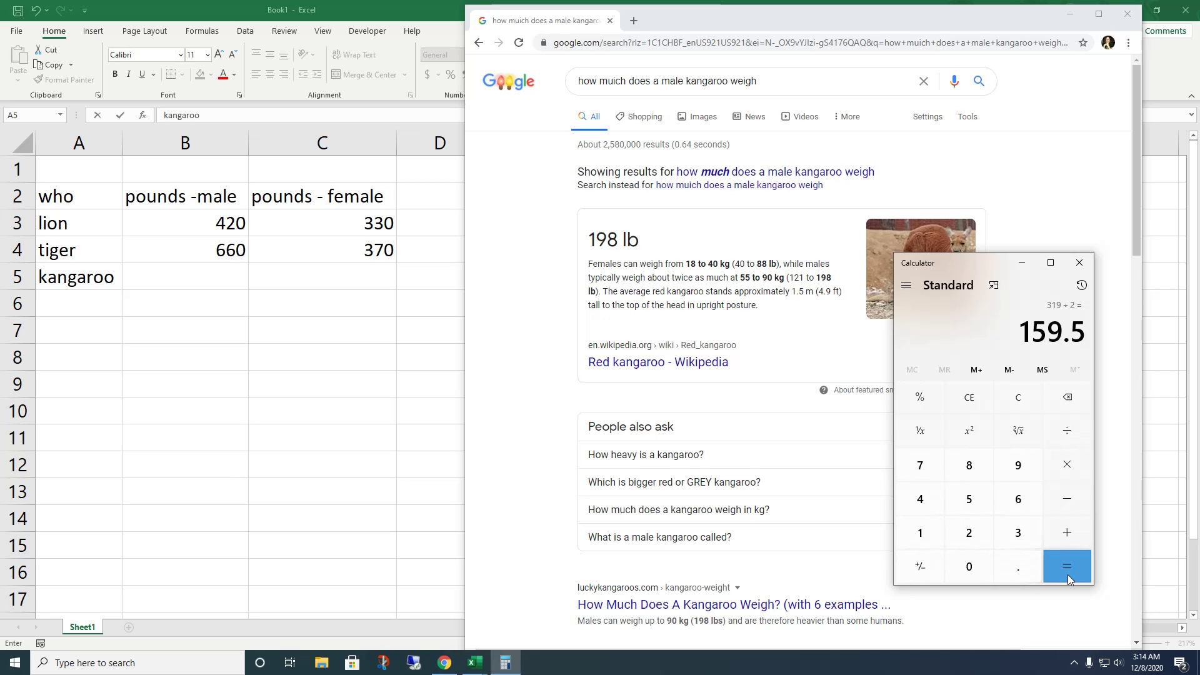
# Switch back to Excel and enter 159.6 as the male kangaroo's weight in cell B5.
pyautogui.click(206, 286)
pyautogui.click(208, 281)
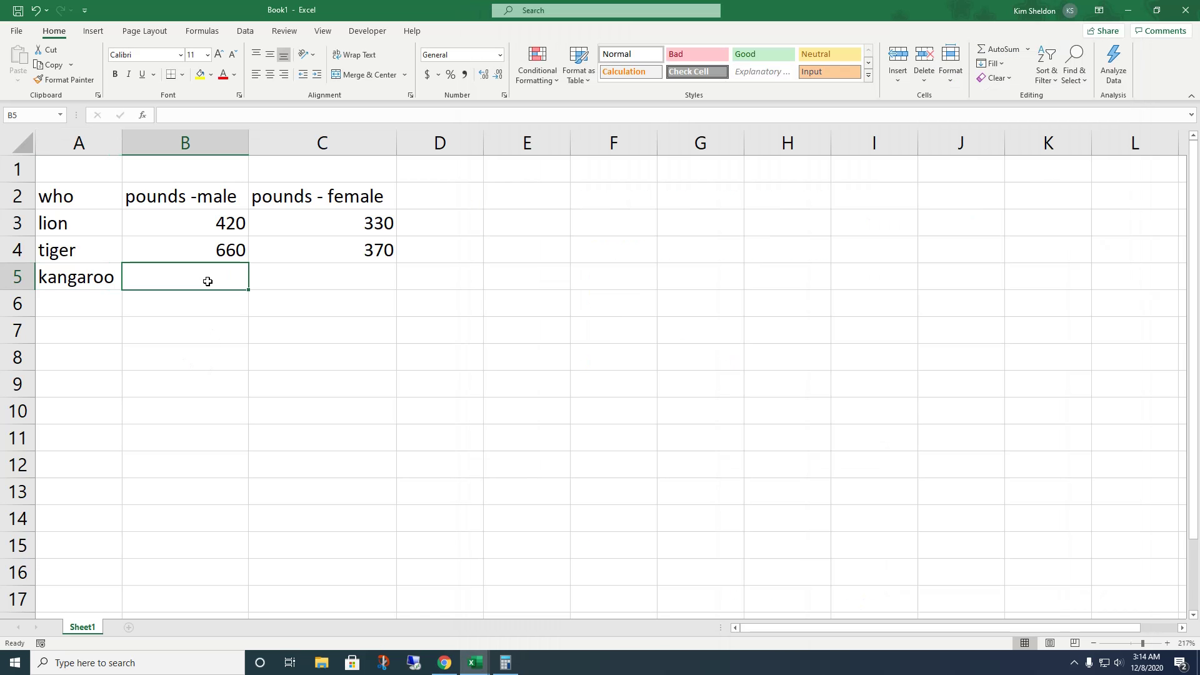
pyautogui.write('159.6')
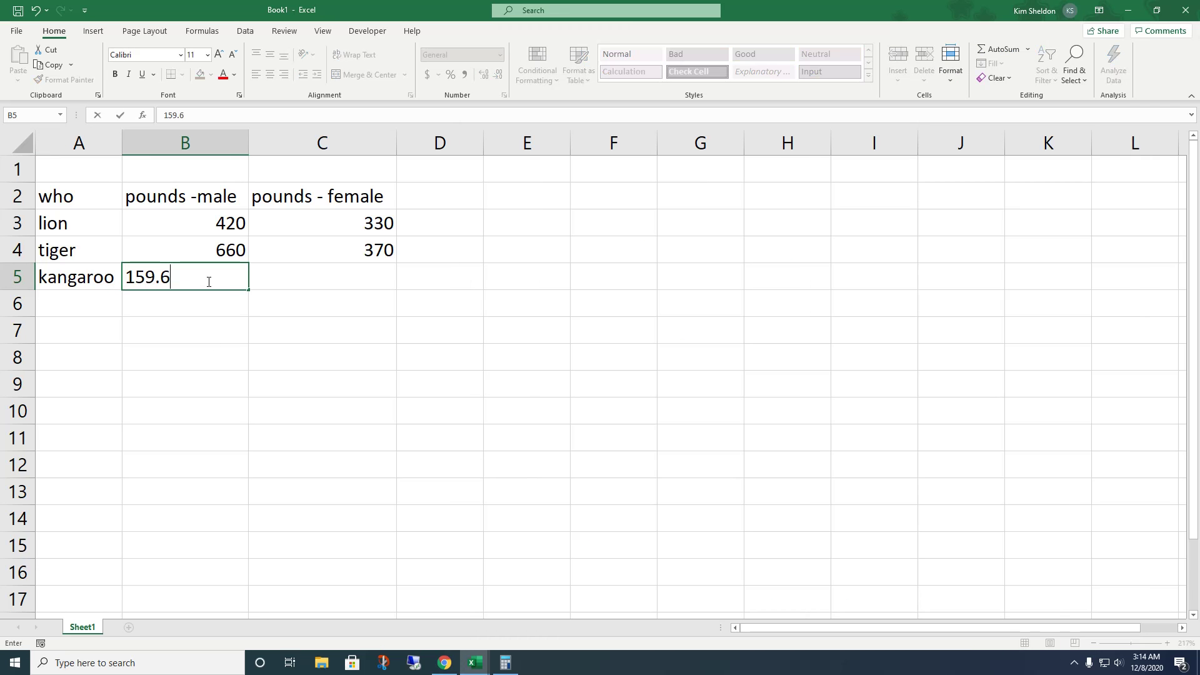
# Check the female kangaroo weights in Chrome, switch to Calculator, and average them by adding 40 and 88 and dividing by 2.
pyautogui.click(444, 663)
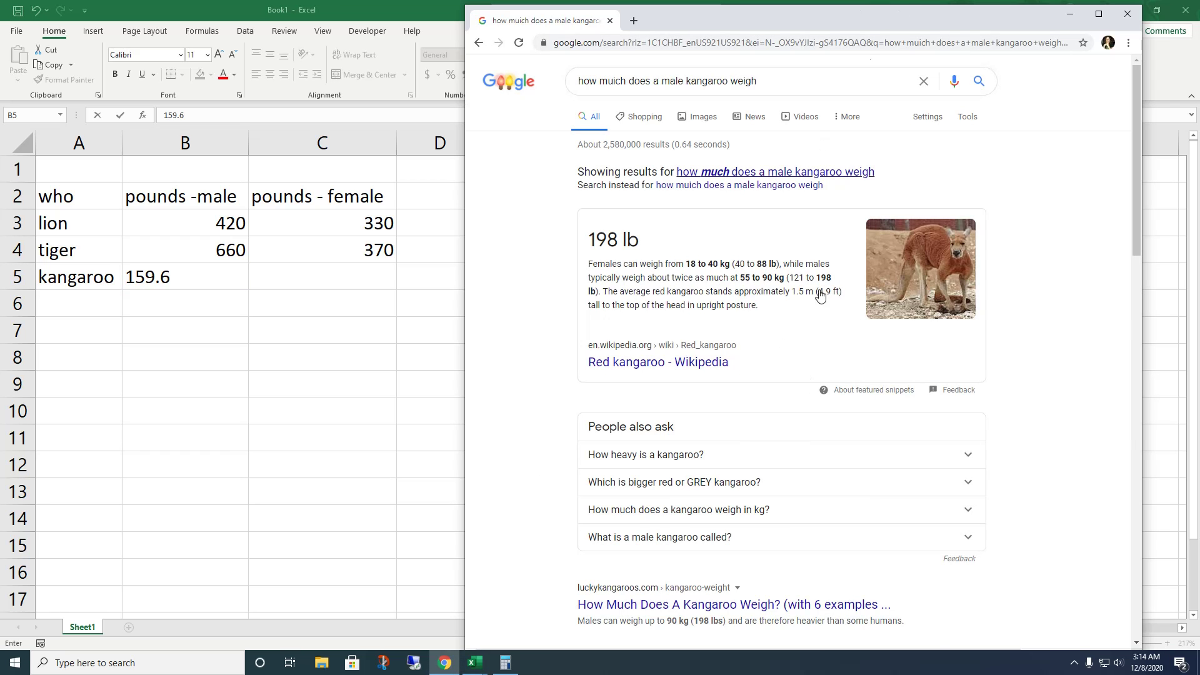
pyautogui.click(505, 662)
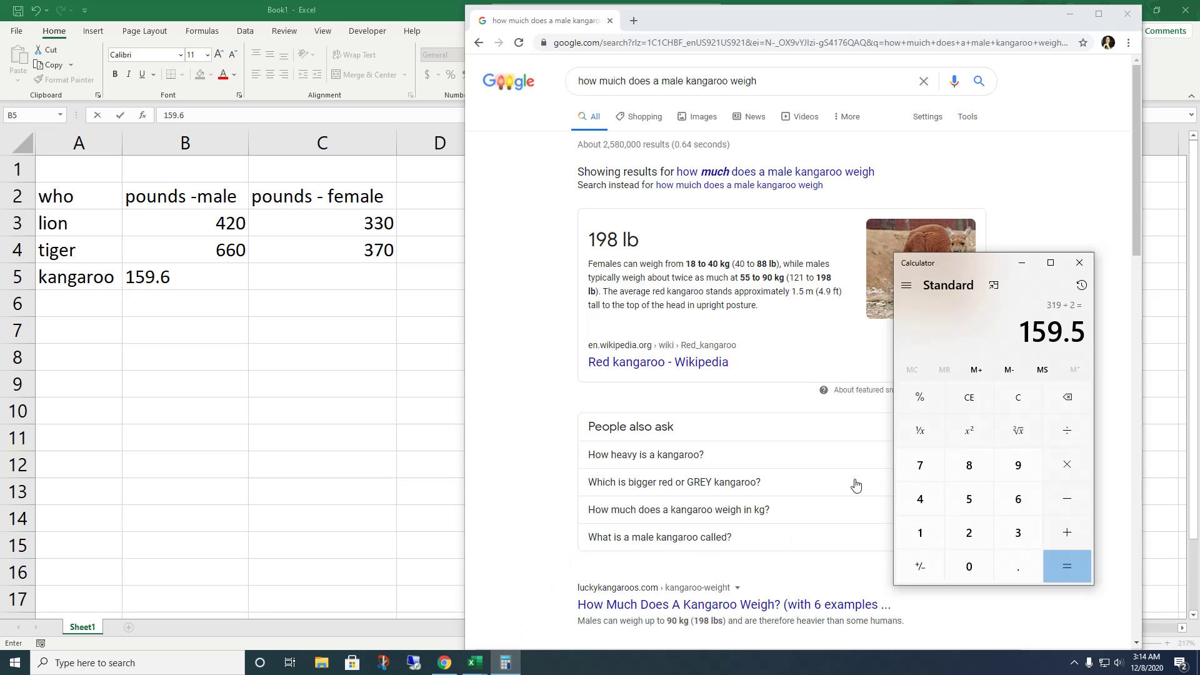
pyautogui.click(1030, 406)
pyautogui.write('40')
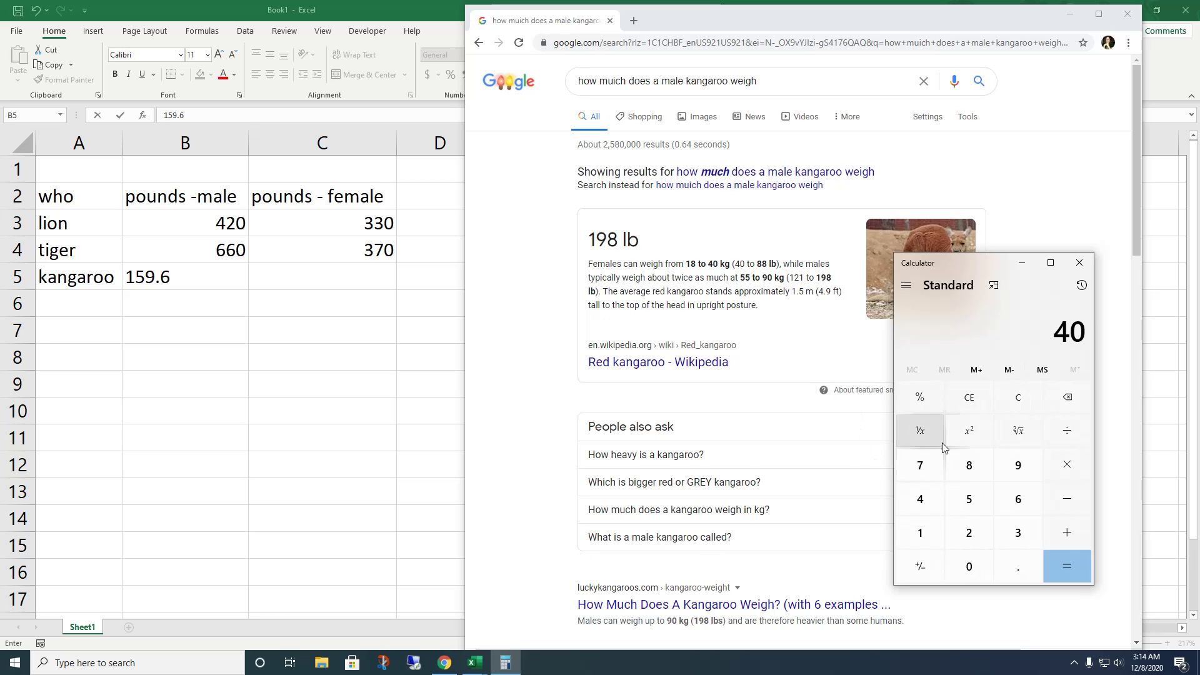
pyautogui.write('88')
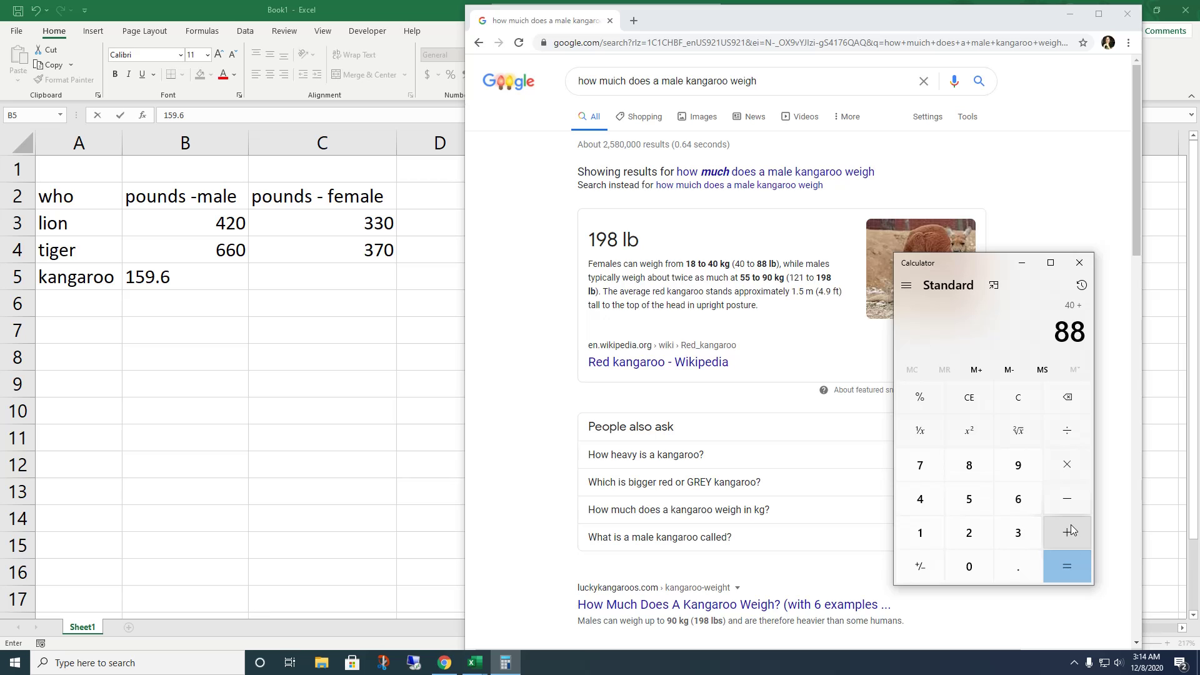
pyautogui.click(1075, 559)
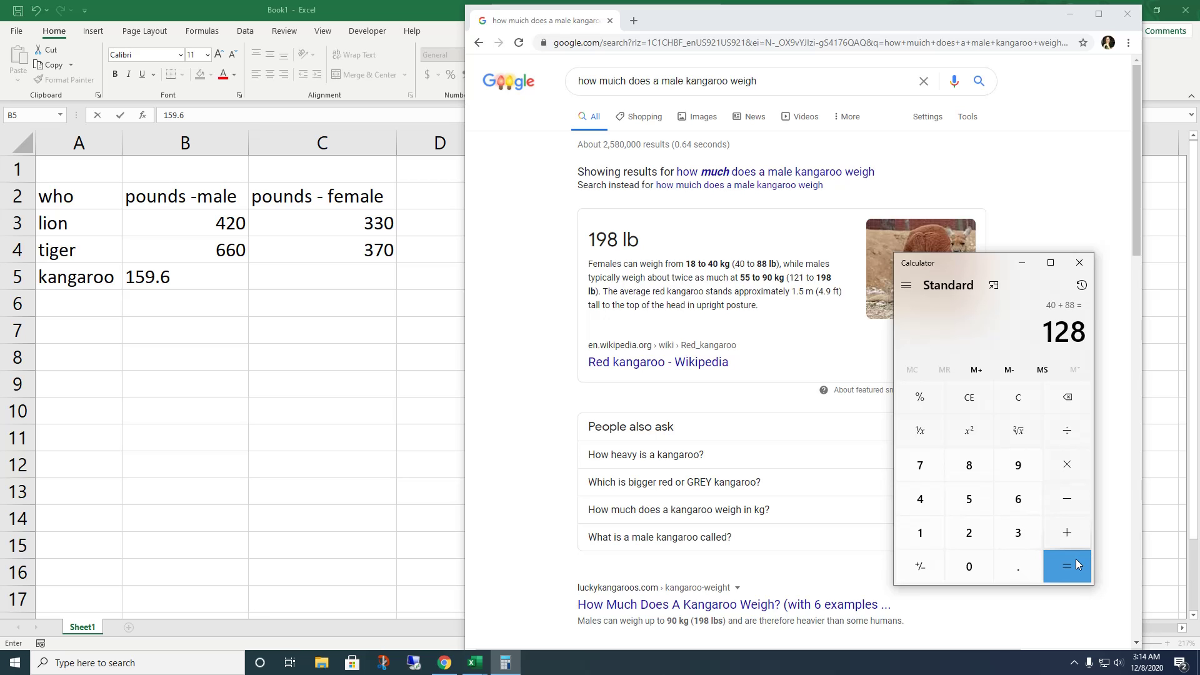
pyautogui.click(1068, 438)
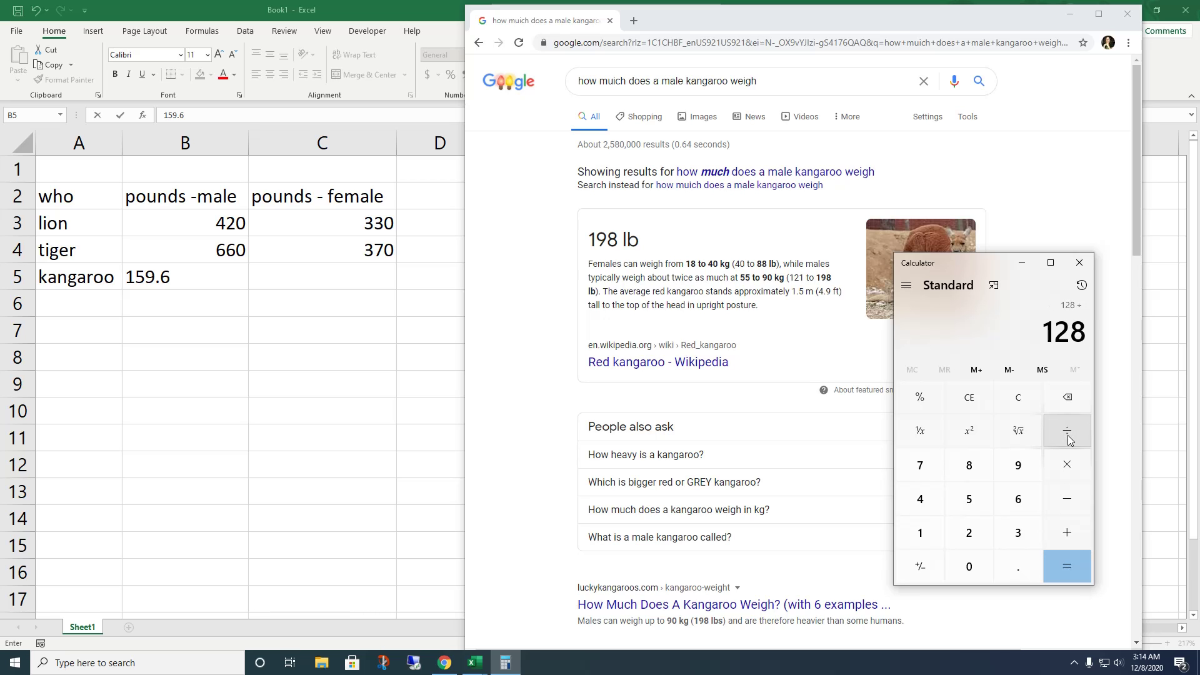
pyautogui.click(973, 530)
pyautogui.click(1072, 562)
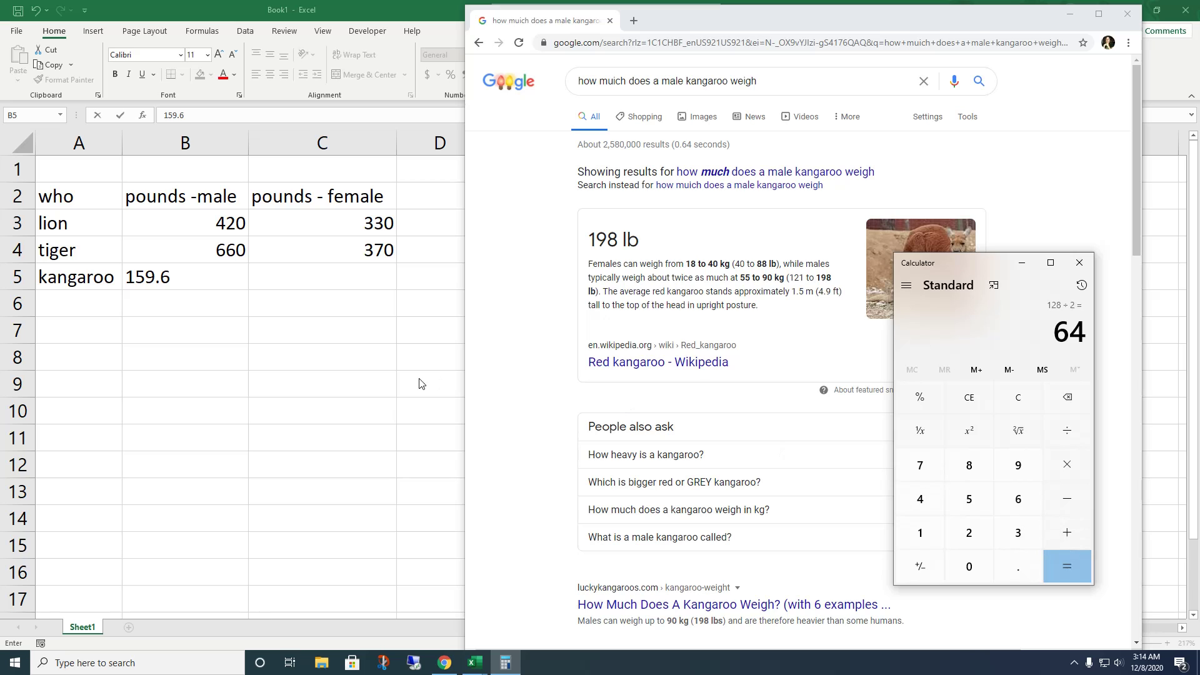
# Switch back to Excel and enter 64 as the female kangaroo's weight in cell C5.
pyautogui.click(318, 282)
pyautogui.click(354, 278)
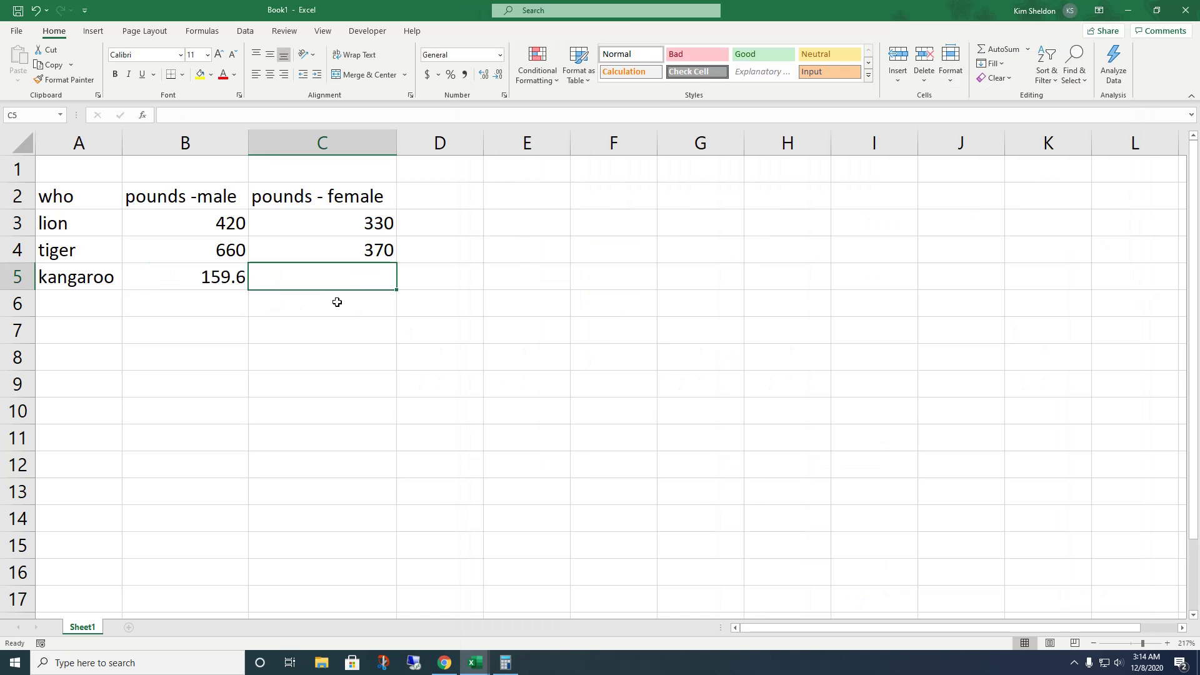
pyautogui.write('64')
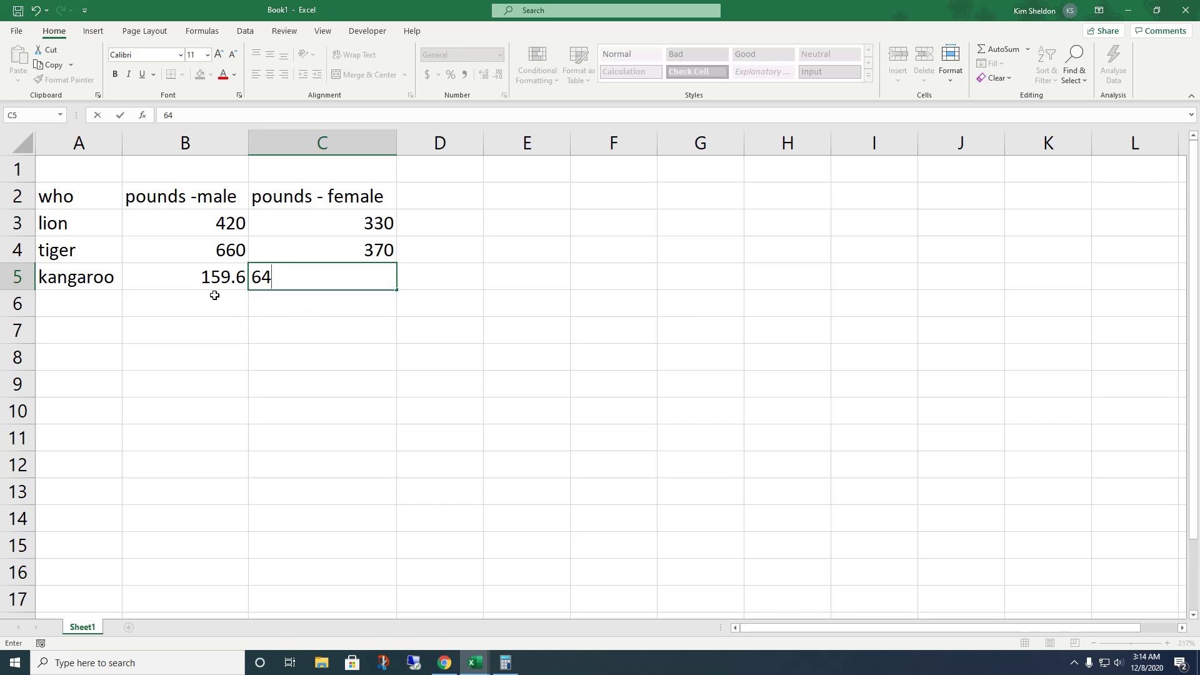
# Add a cat entry in row 6 with a weight of 10 for both male and female.
pyautogui.click(83, 309)
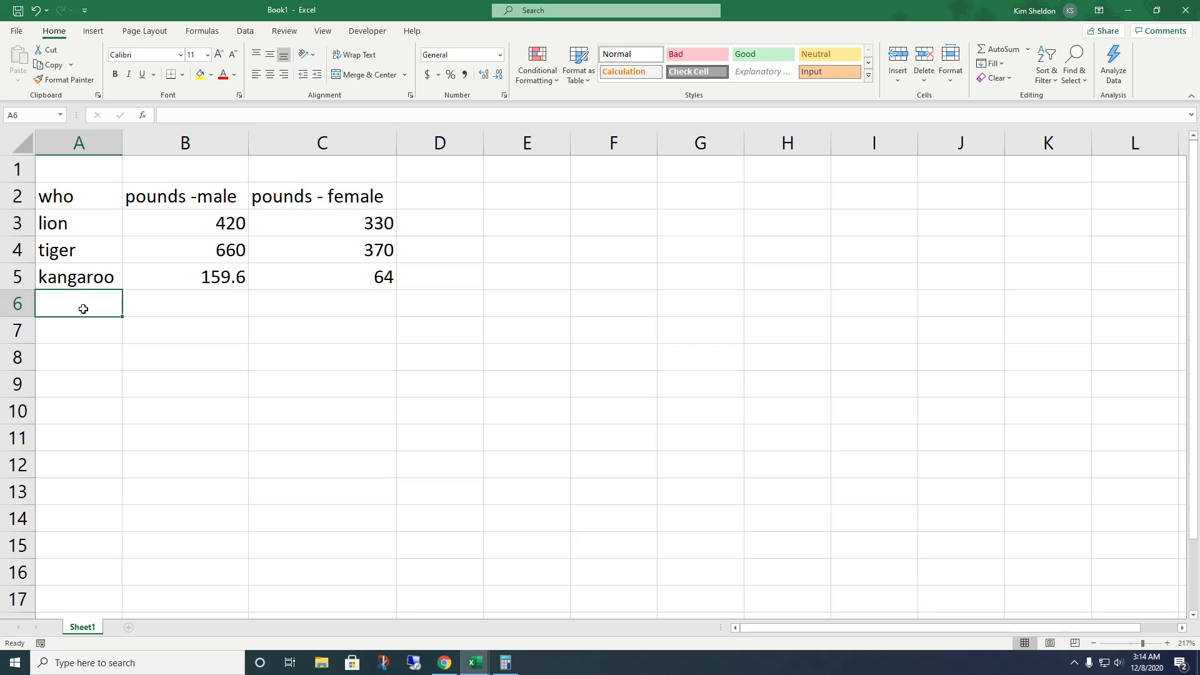
pyautogui.write('cat')
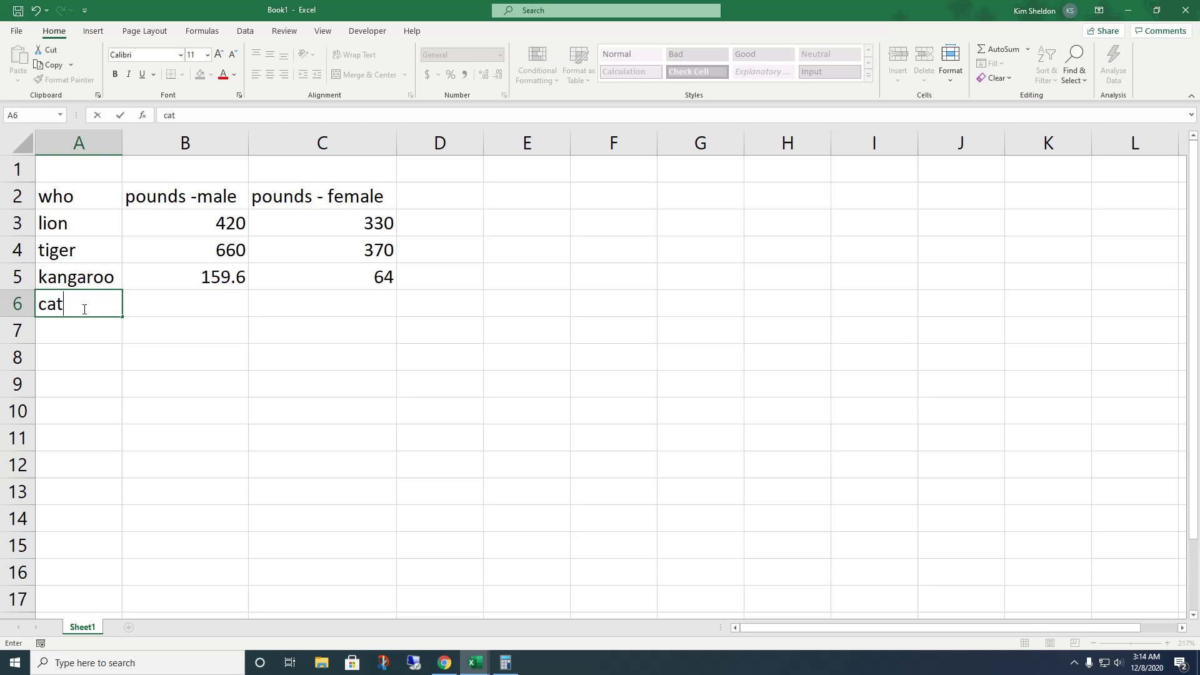
pyautogui.press('Tab')
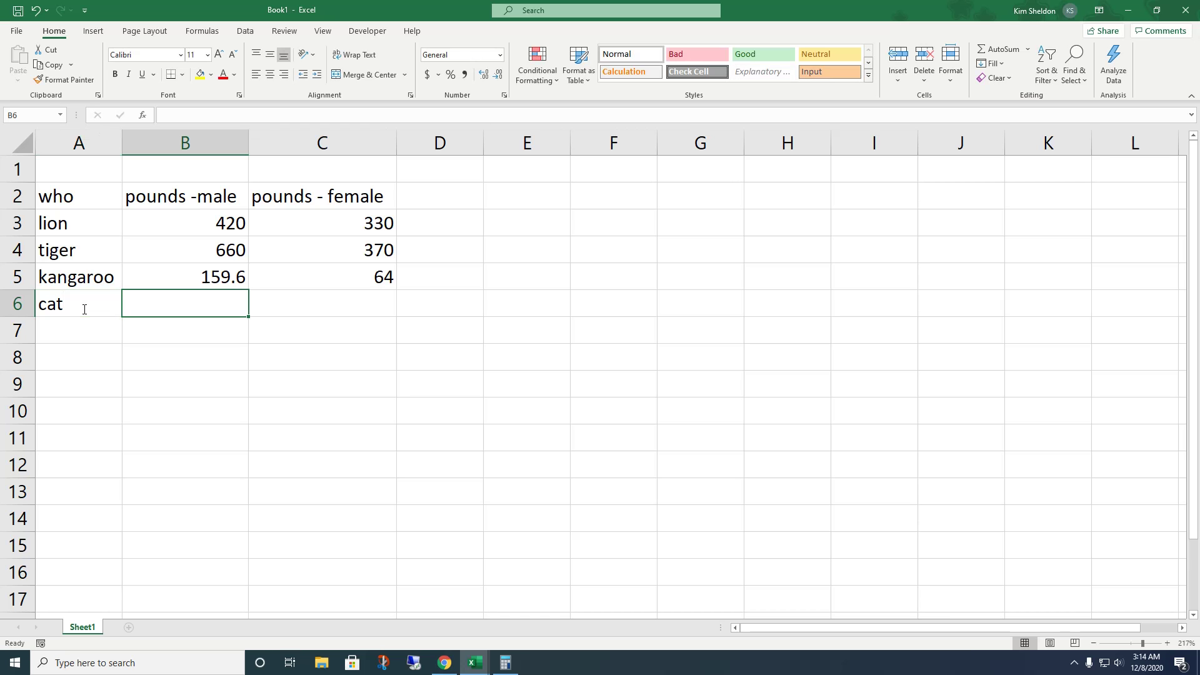
pyautogui.write('10')
pyautogui.press('Tab')
pyautogui.write('10')
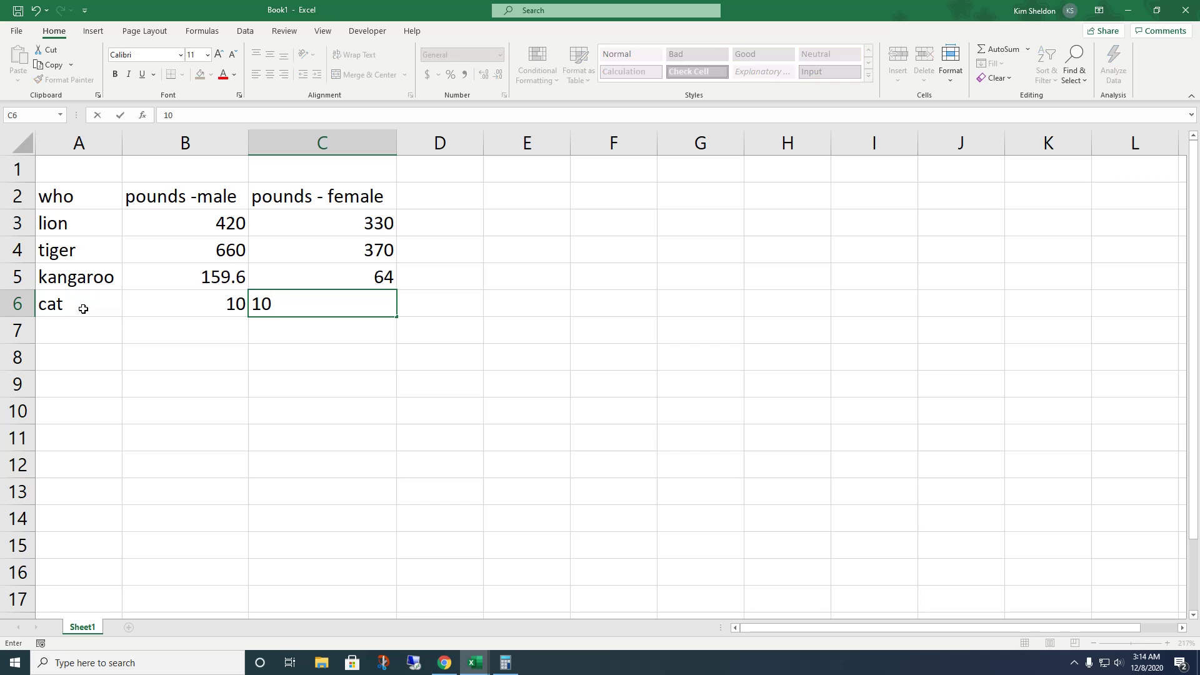
pyautogui.press('Return')
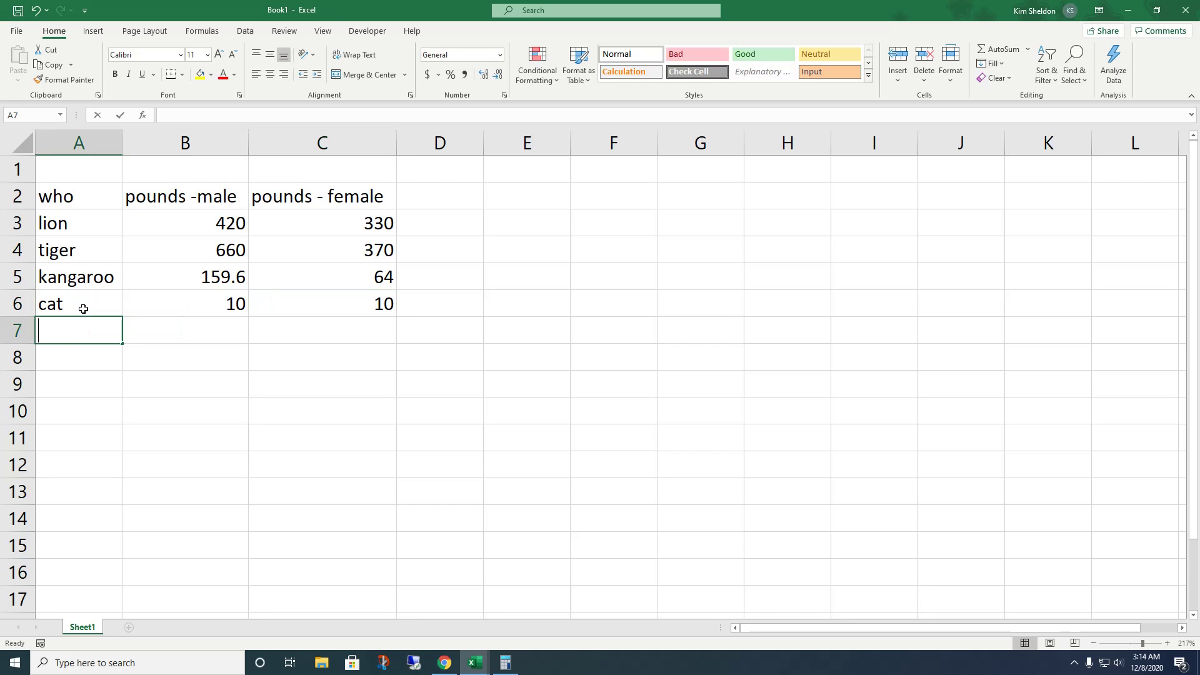
# Add "dog (lab)" in row 7 with 756 as the male weight and 63 as the female weight.
pyautogui.write('dog')
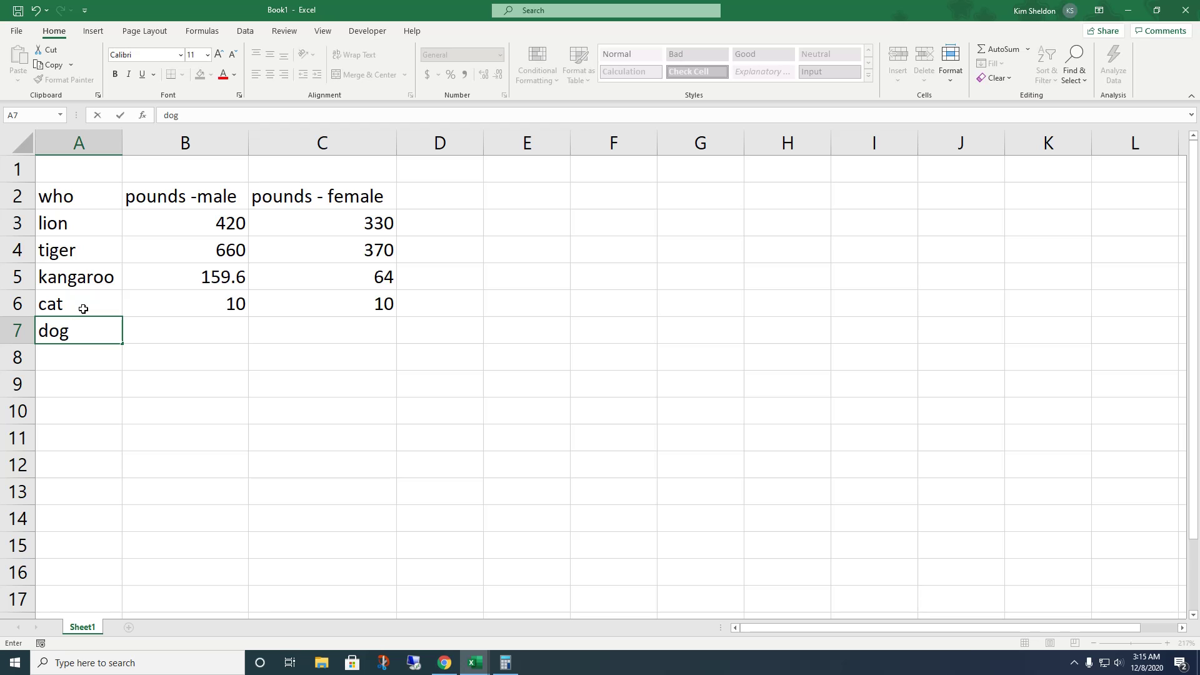
pyautogui.write(' (lab)')
pyautogui.press('Tab')
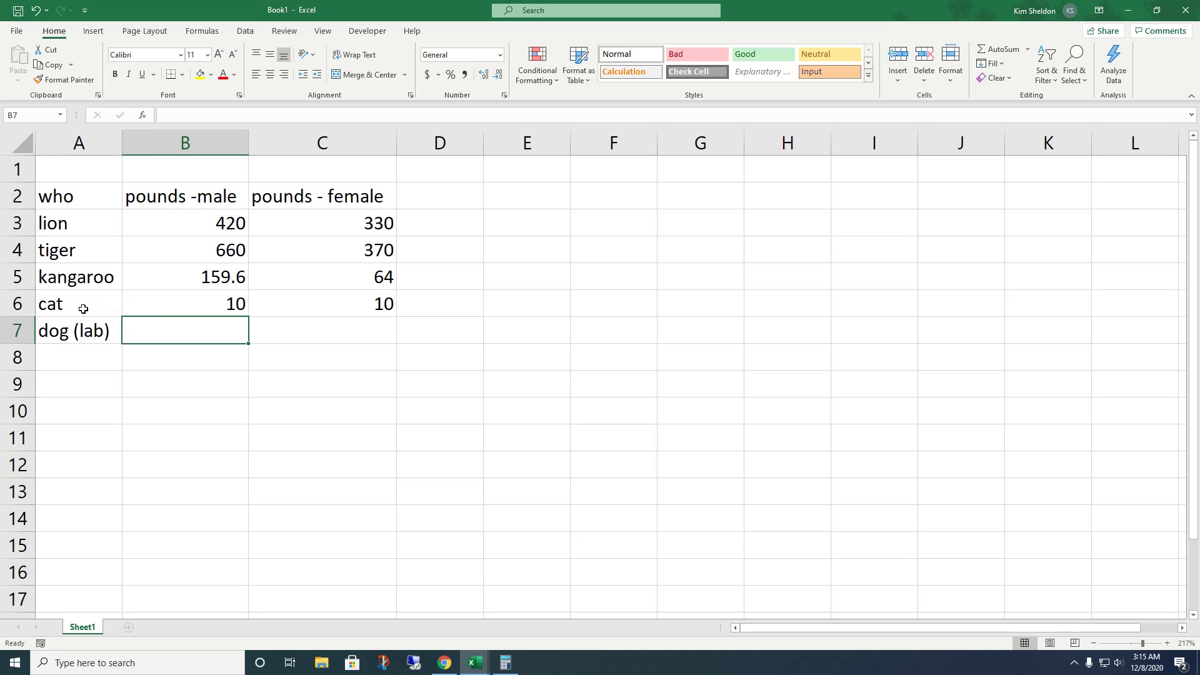
pyautogui.write('756')
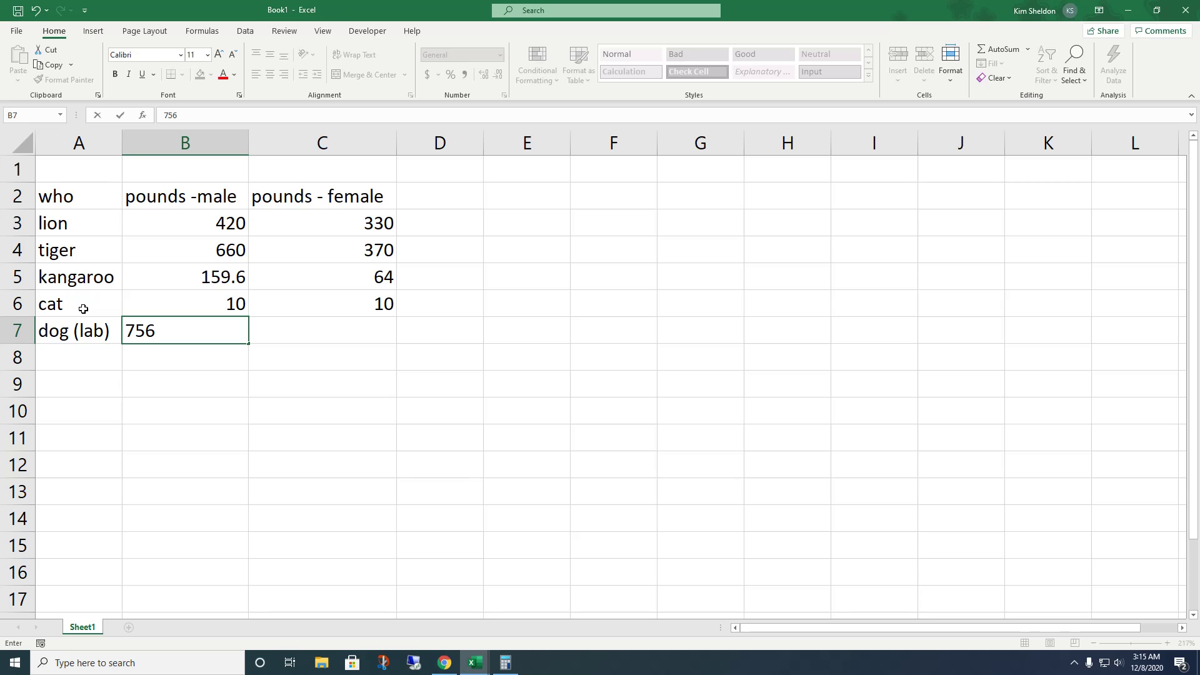
pyautogui.press('Tab')
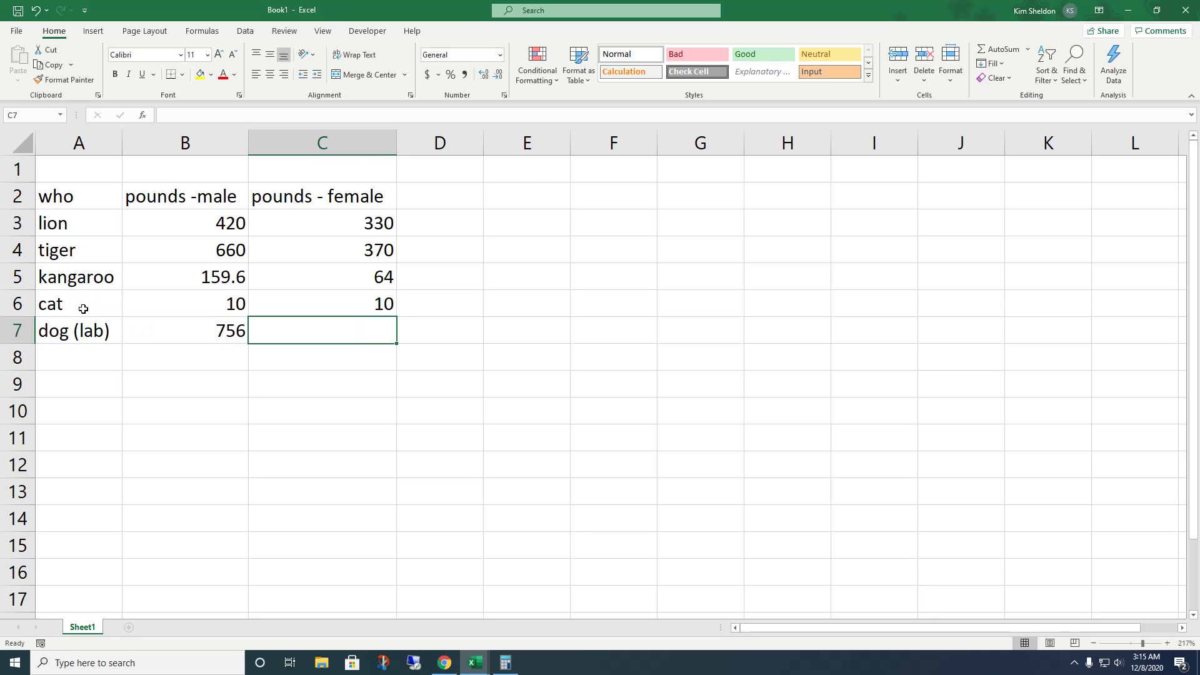
pyautogui.write('63')
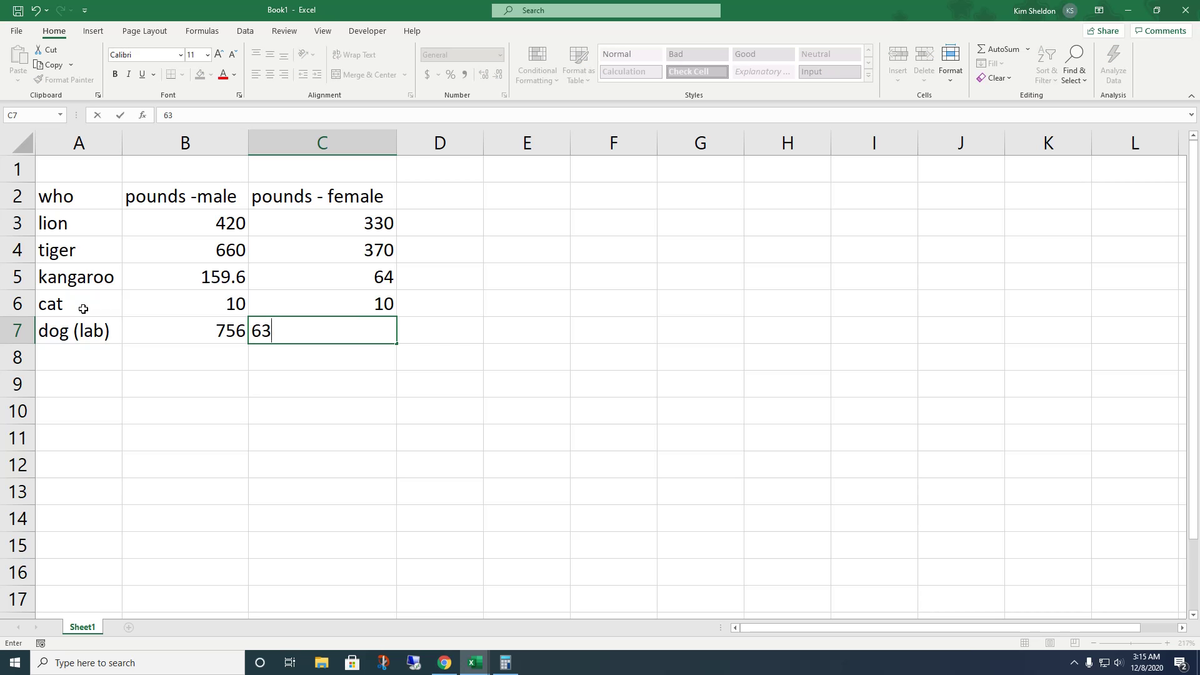
# Correct the male dog's weight in cell B7 to 76.
pyautogui.click(213, 334)
pyautogui.doubleClick(213, 335)
pyautogui.press('Delete')
pyautogui.press('Delete')
pyautogui.press('Delete')
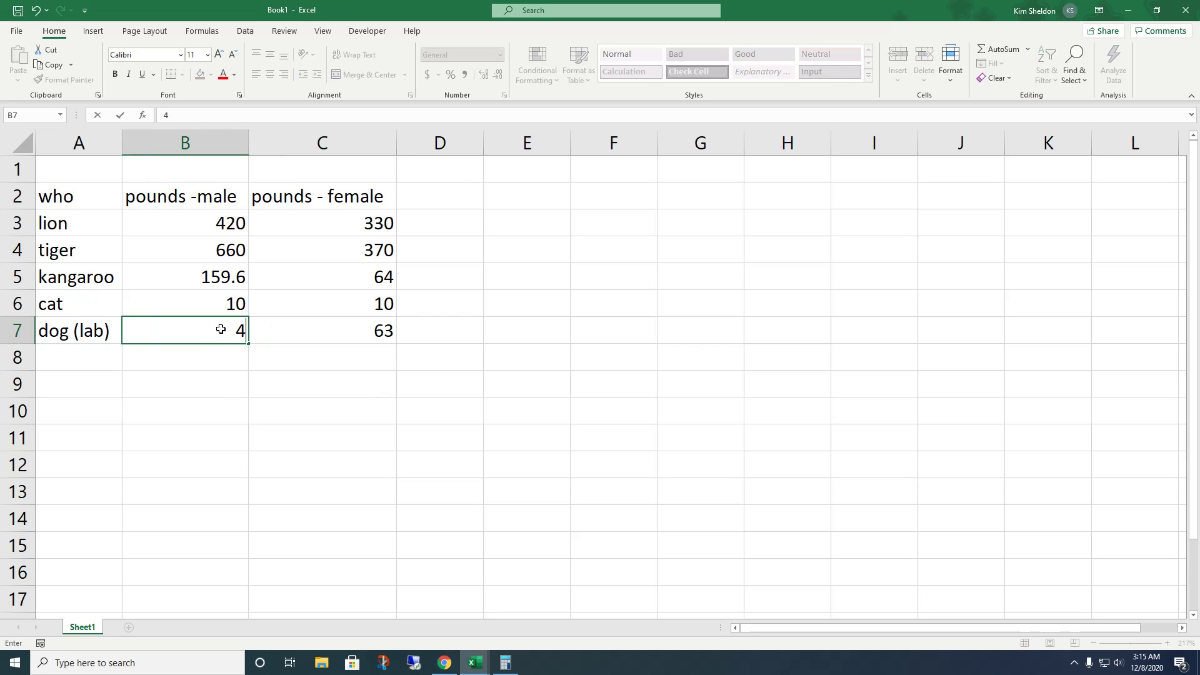
pyautogui.write('76')
pyautogui.click(346, 334)
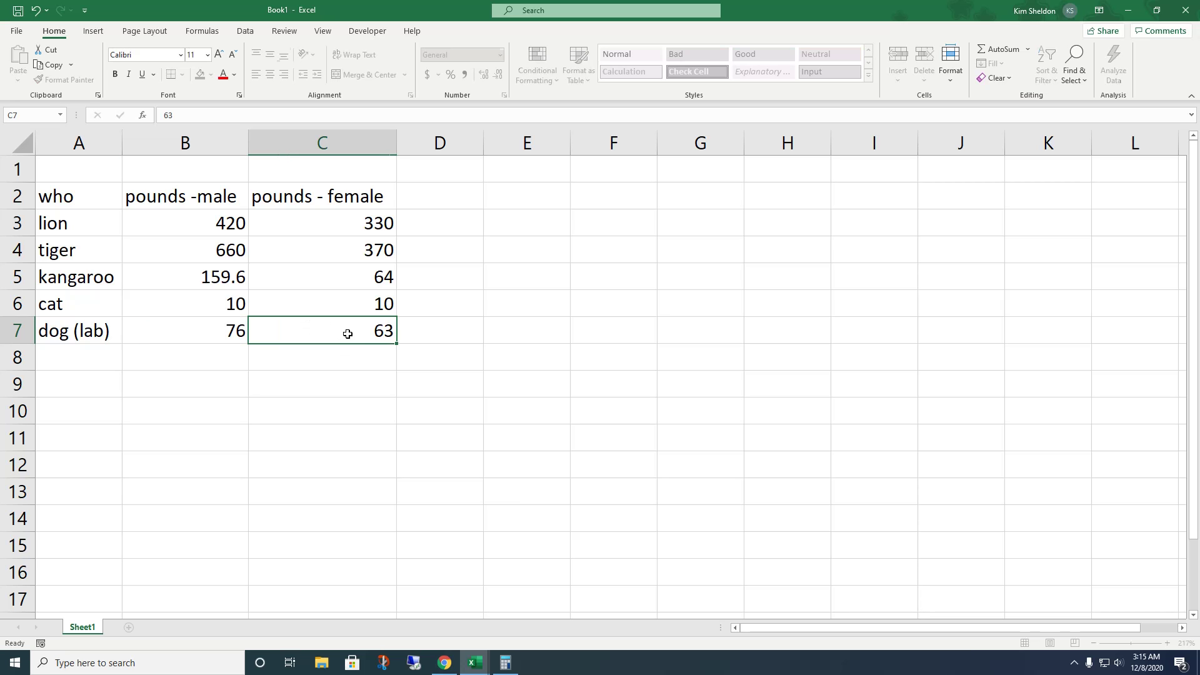
# Add a coyote entry in row 8 with a male weight of 31 and a female weight of 27.5.
pyautogui.click(111, 363)
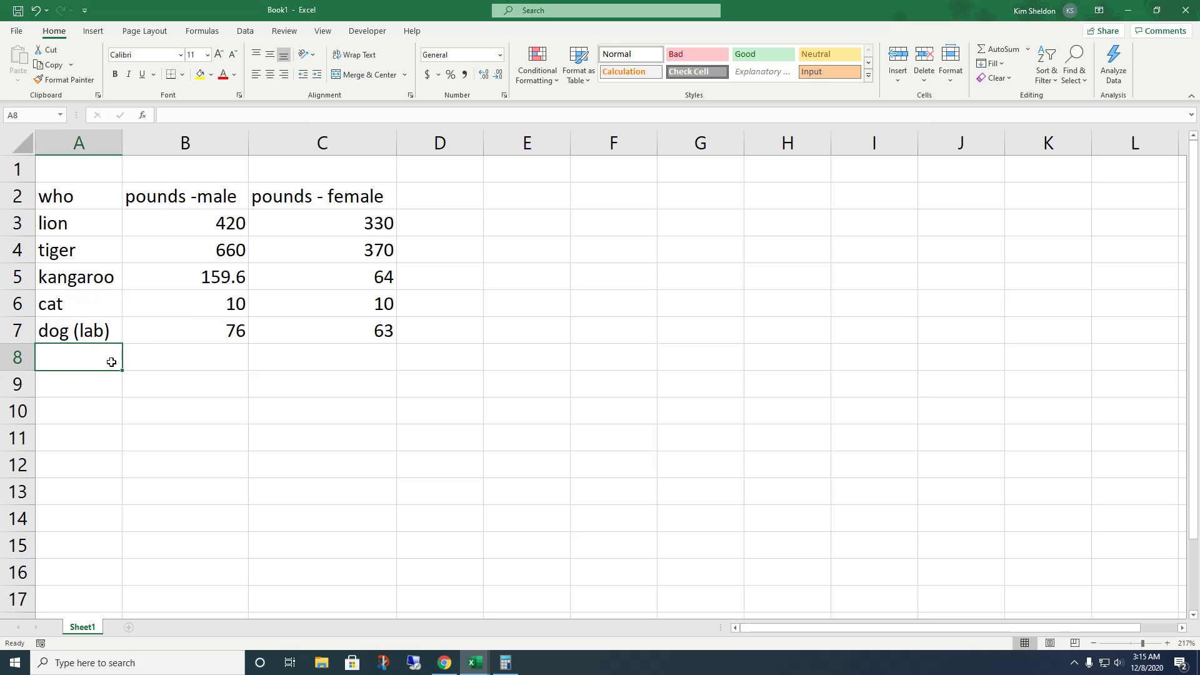
pyautogui.write('coto')
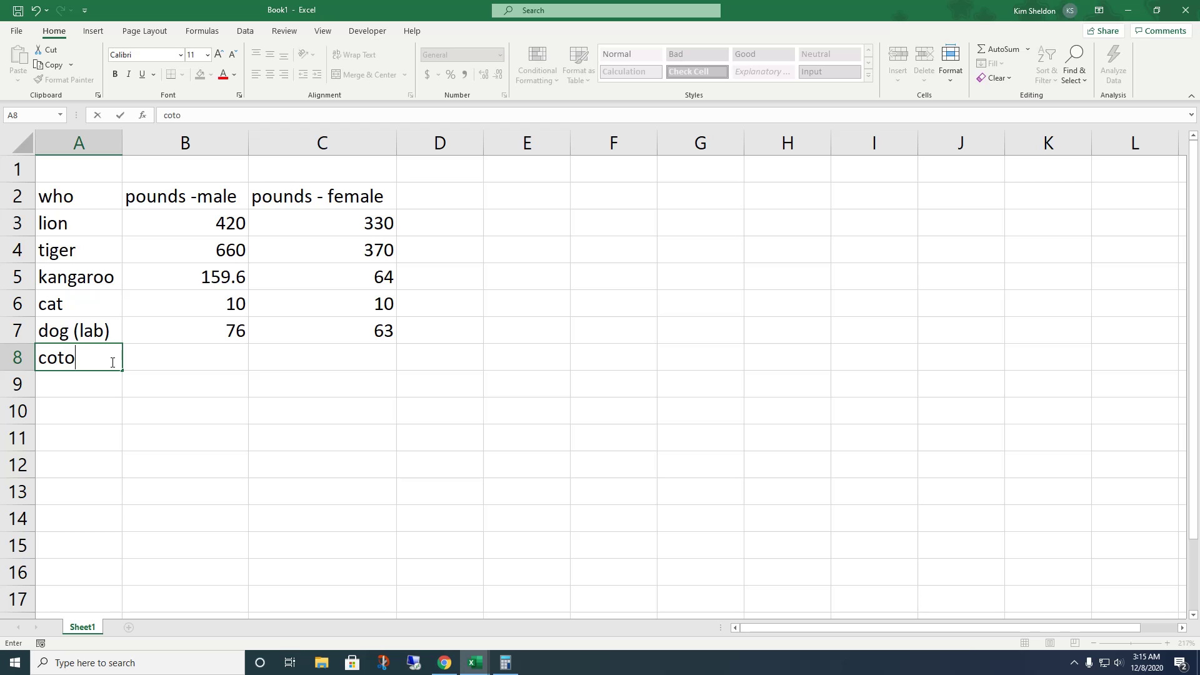
pyautogui.press('BackSpace')
pyautogui.press('BackSpace')
pyautogui.write('yote')
pyautogui.press('Tab')
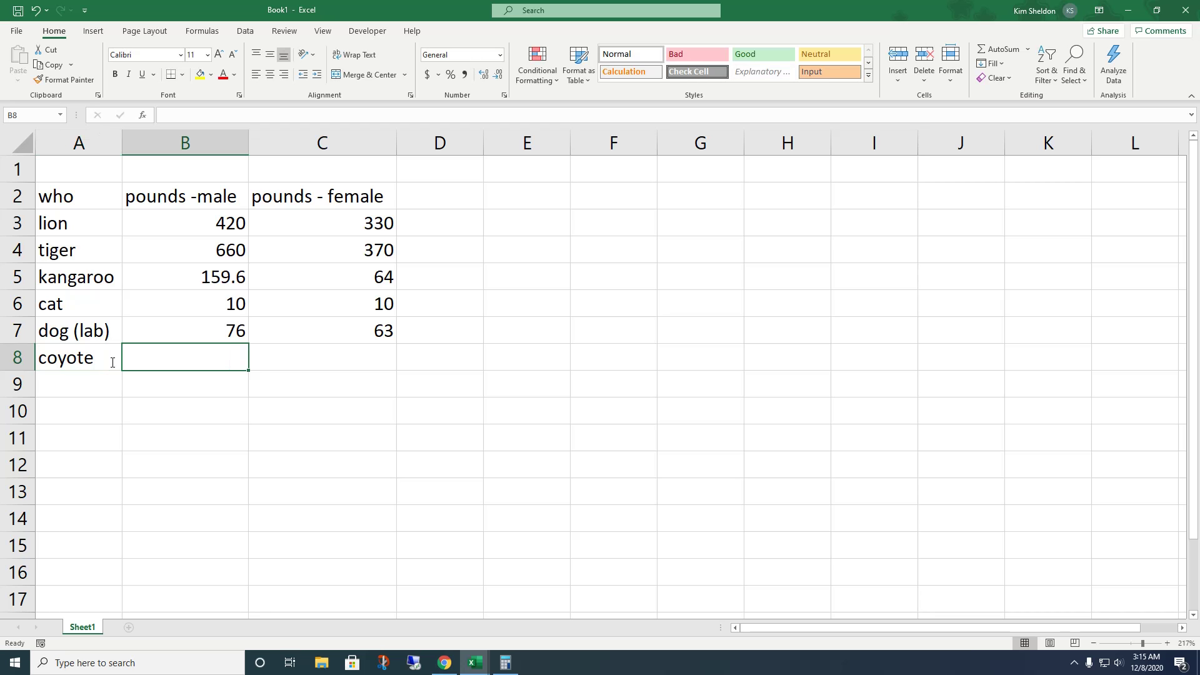
pyautogui.write('31')
pyautogui.press('Tab')
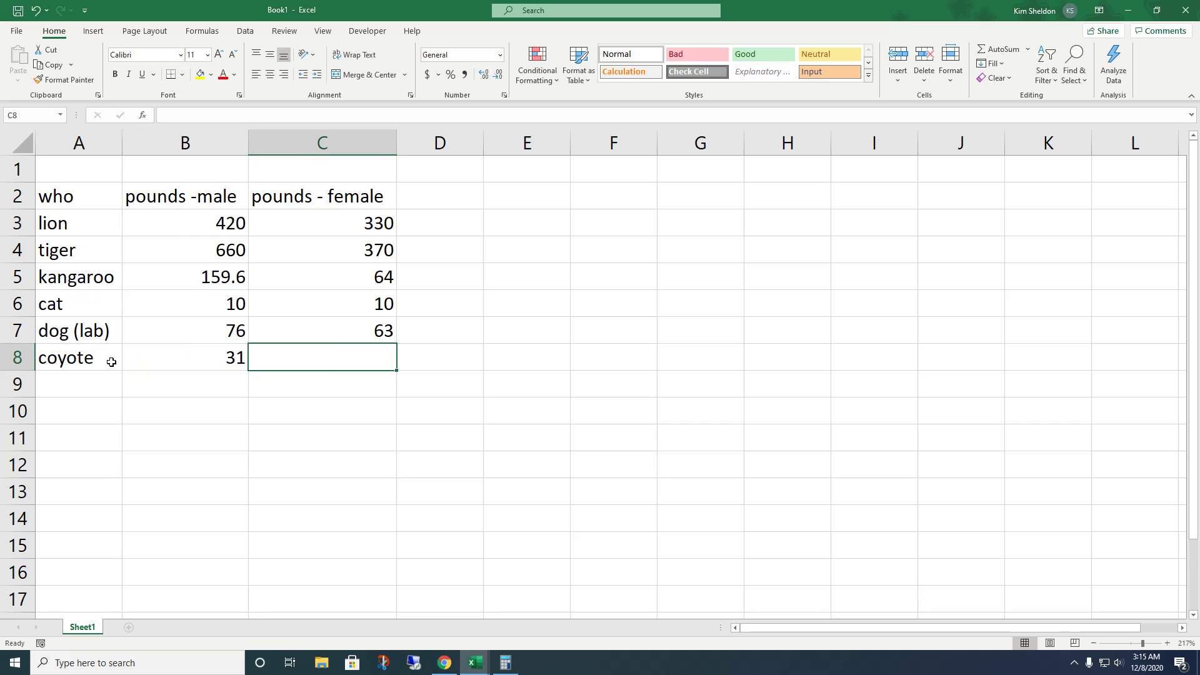
pyautogui.write('27.5')
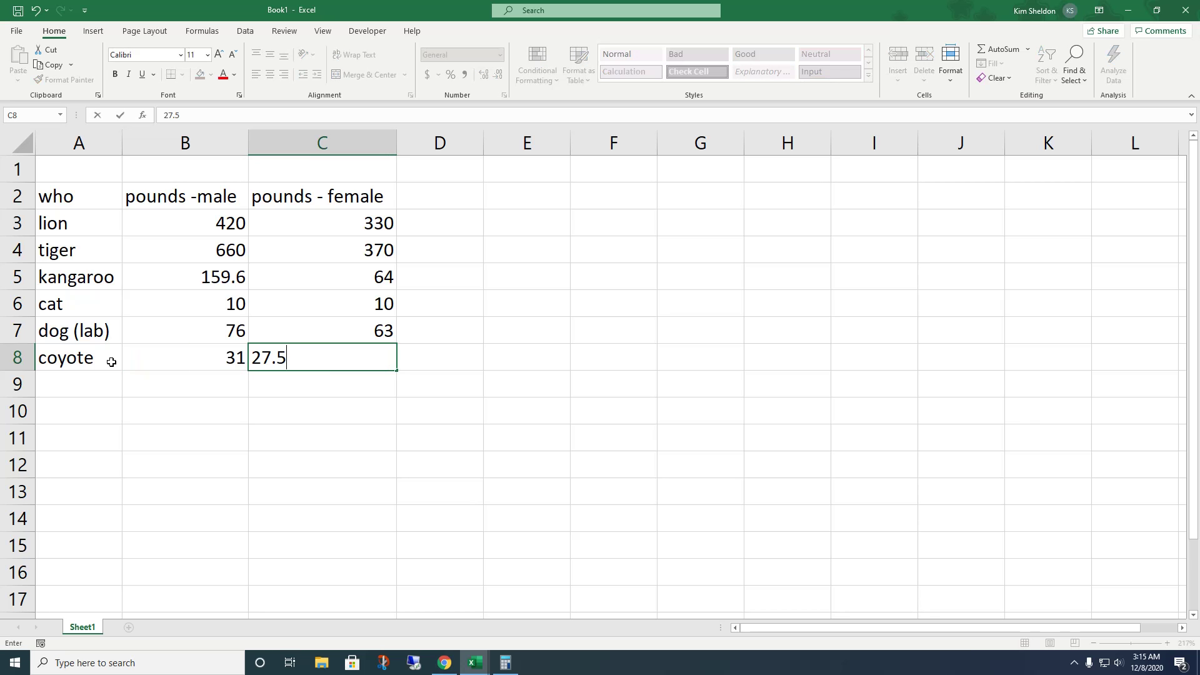
# Add an alligator entry in row 9 with a male weight of 790 and a female weight of 221.
pyautogui.click(83, 386)
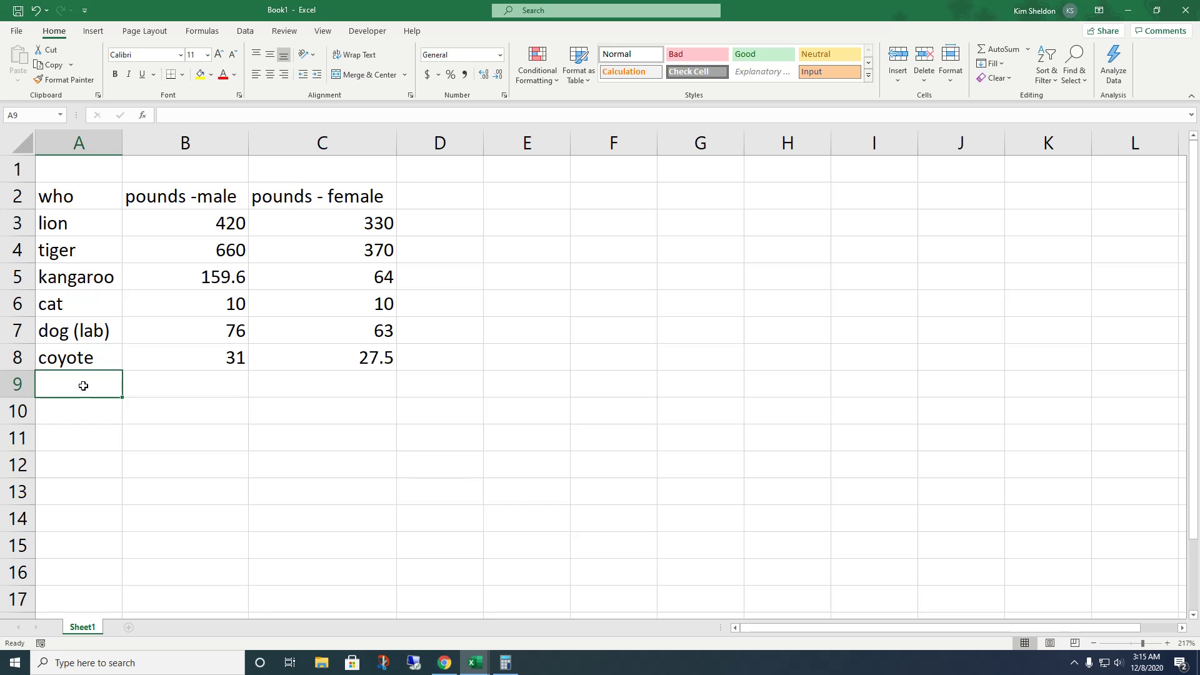
pyautogui.write('al')
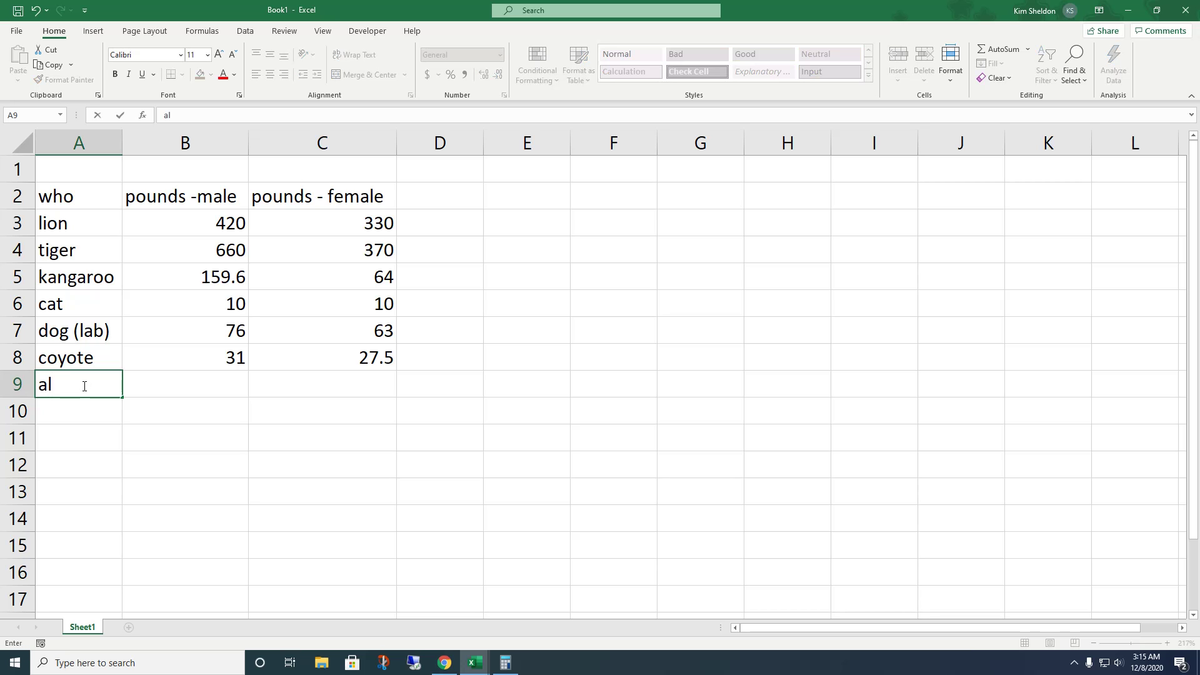
pyautogui.write('ligator')
pyautogui.press('Tab')
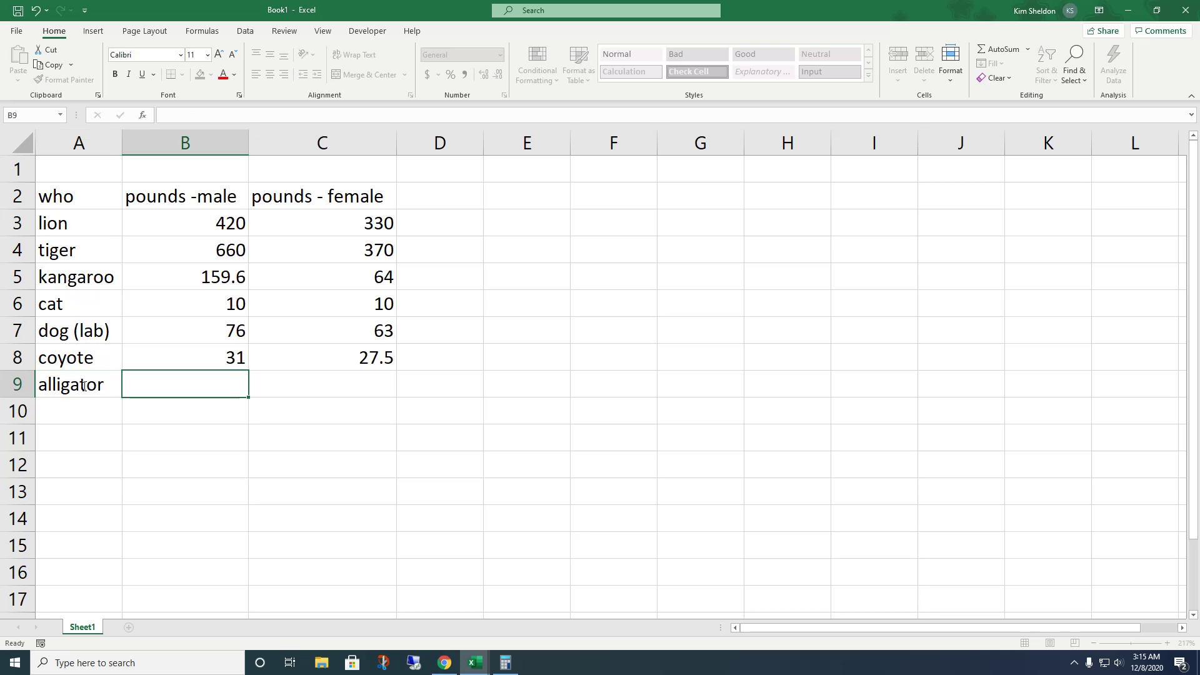
pyautogui.write('790')
pyautogui.press('Tab')
pyautogui.write('fe')
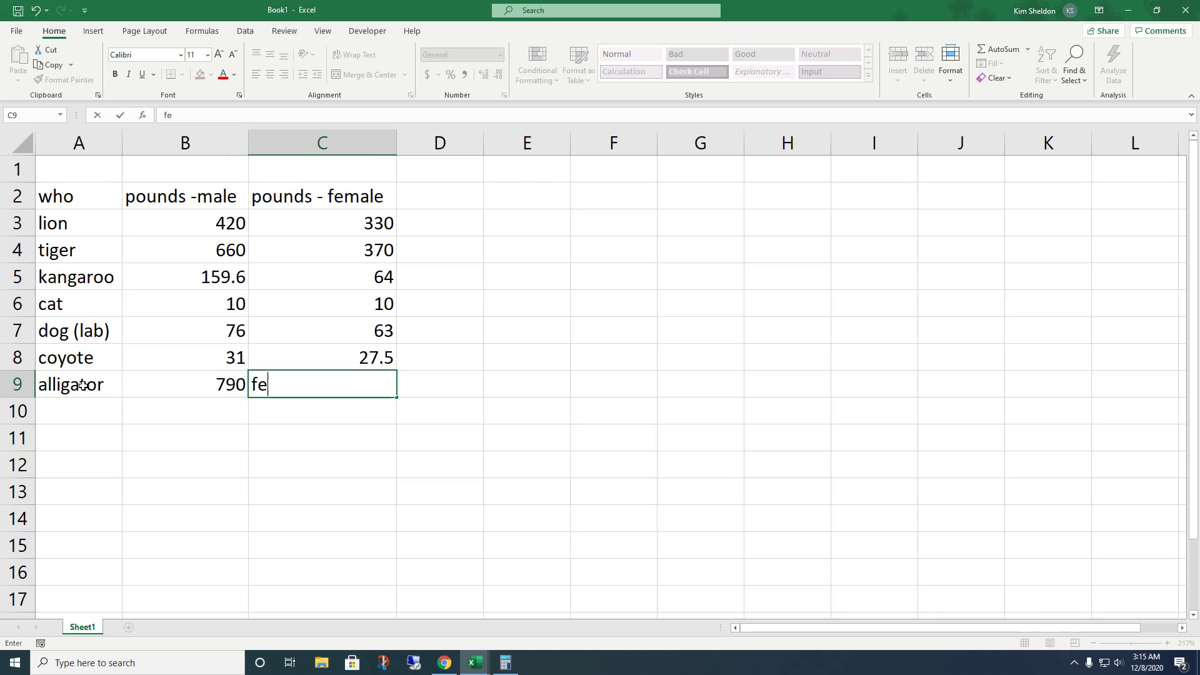
pyautogui.press('BackSpace')
pyautogui.press('BackSpace')
pyautogui.write('221')
# Add a bear entry in row 10 with a male weight of 600 and a female weight of 350.
pyautogui.click(44, 411)
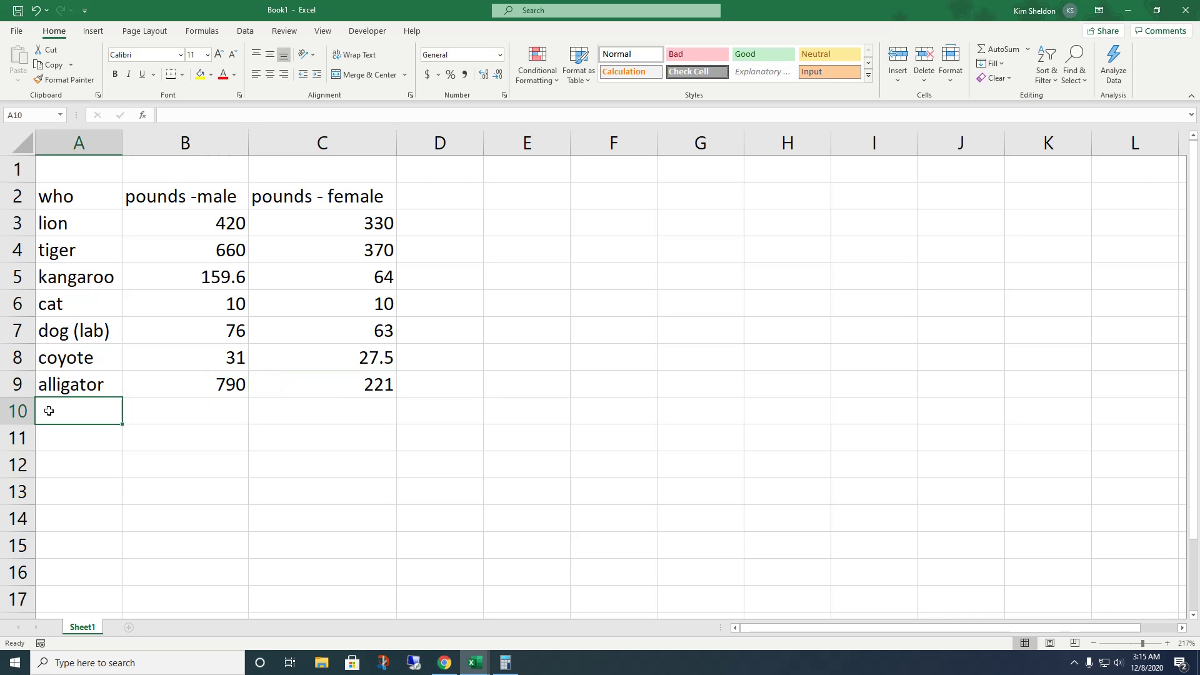
pyautogui.write('bewr')
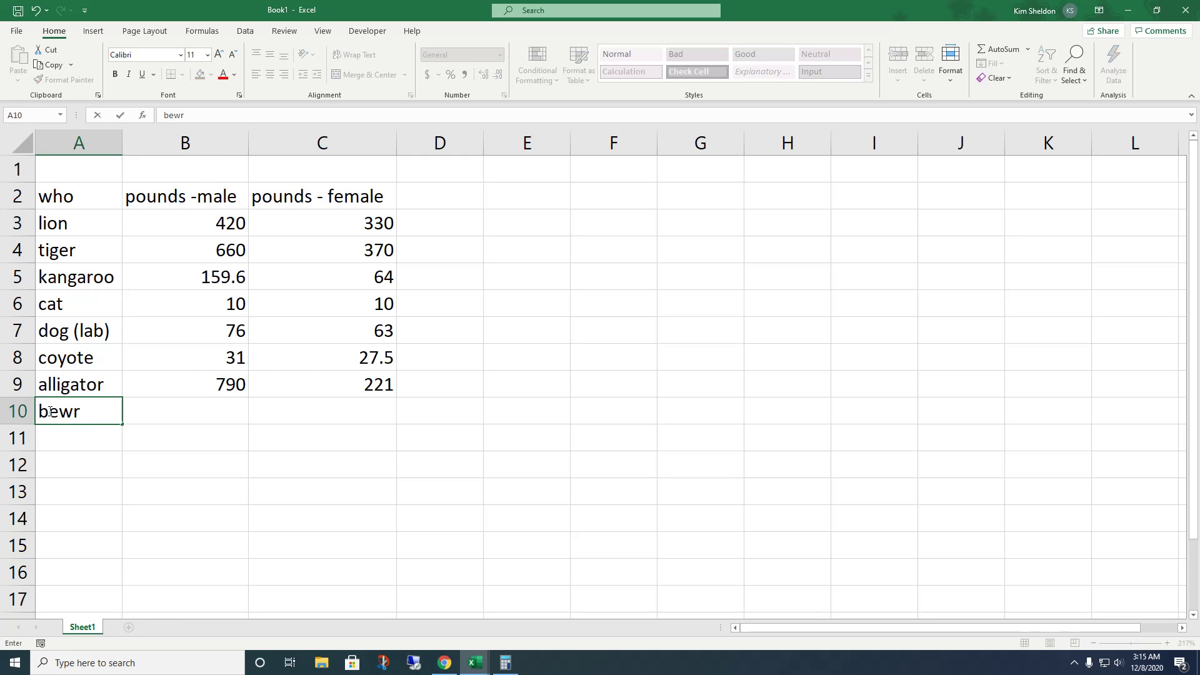
pyautogui.press('BackSpace')
pyautogui.press('BackSpace')
pyautogui.write('ar')
pyautogui.press('Tab')
pyautogui.write('600')
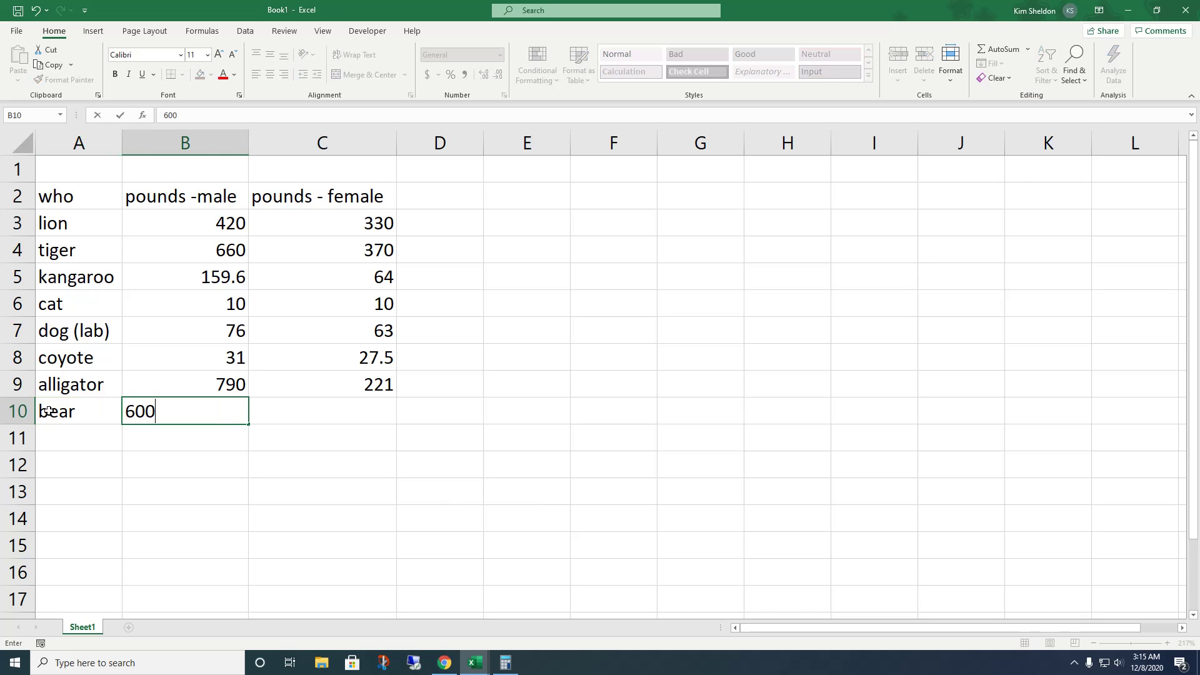
pyautogui.press('Tab')
pyautogui.write('350')
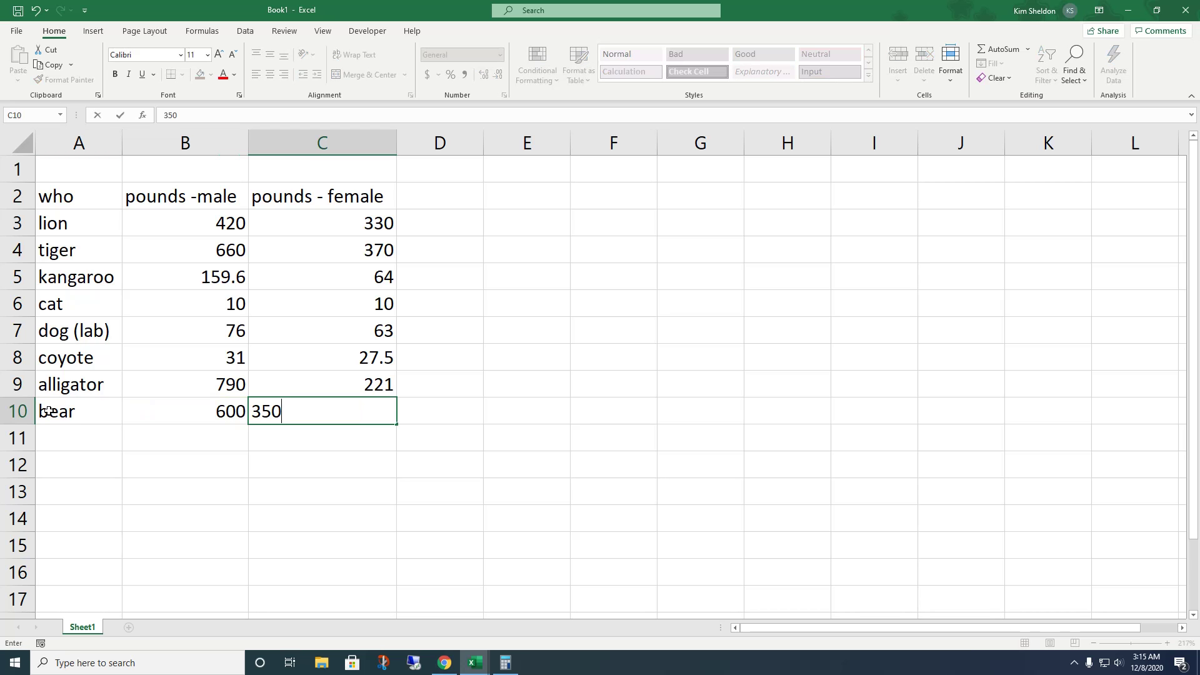
pyautogui.press('Tab')
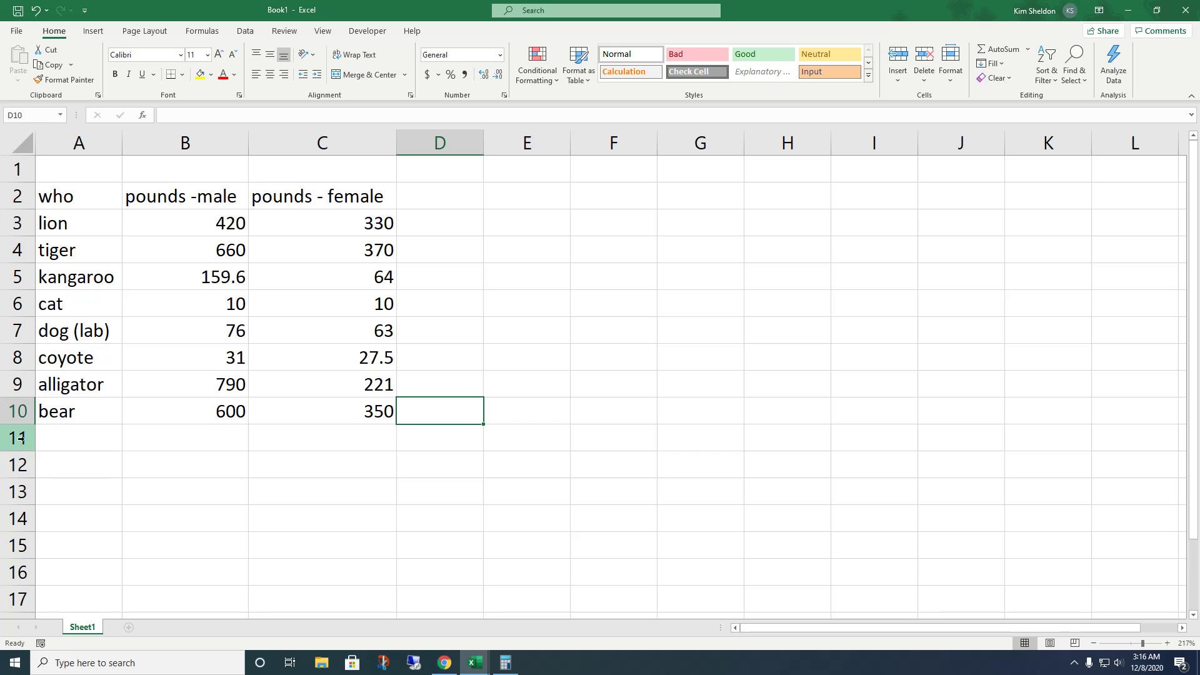
# Add a goat entry in row 11 with a male weight of 175 and a female weight of 145.
pyautogui.click(58, 449)
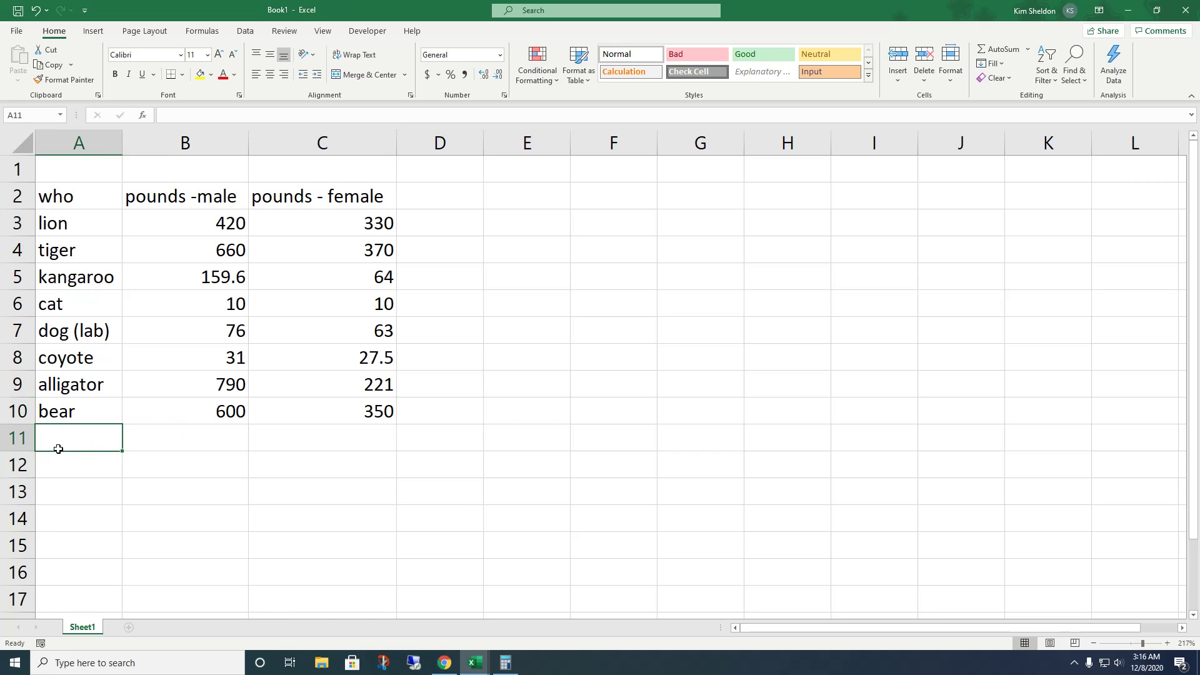
pyautogui.write('goat')
pyautogui.press('Tab')
pyautogui.press('Tab')
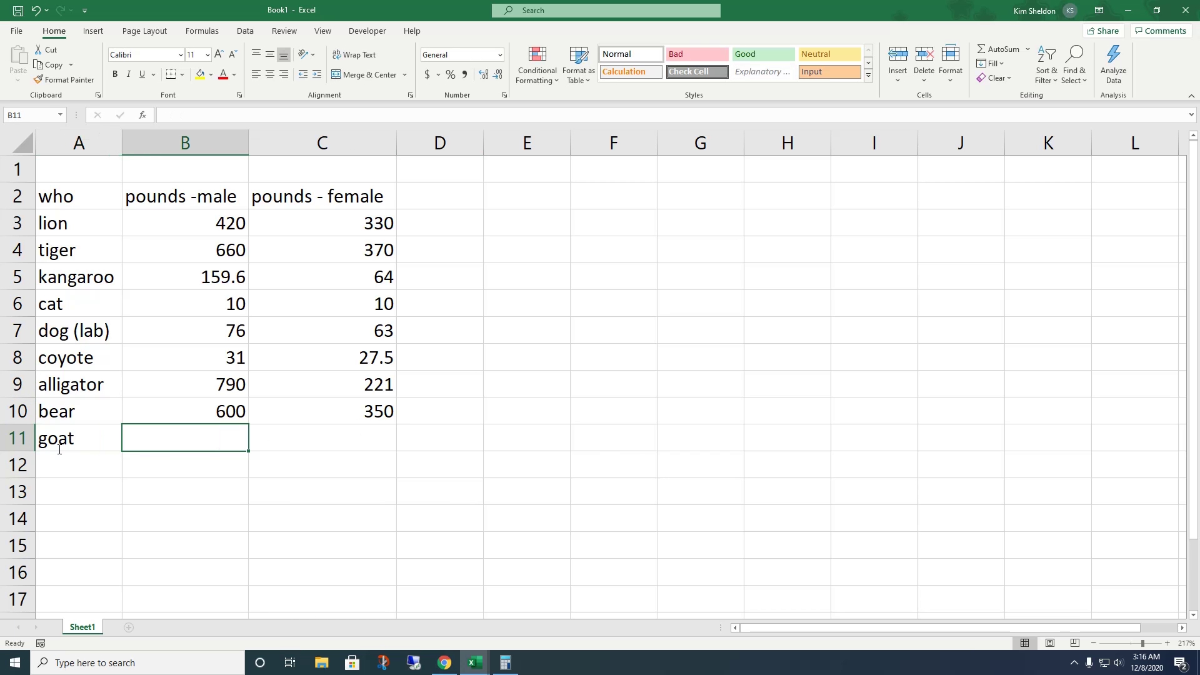
pyautogui.click(138, 436)
pyautogui.write('175')
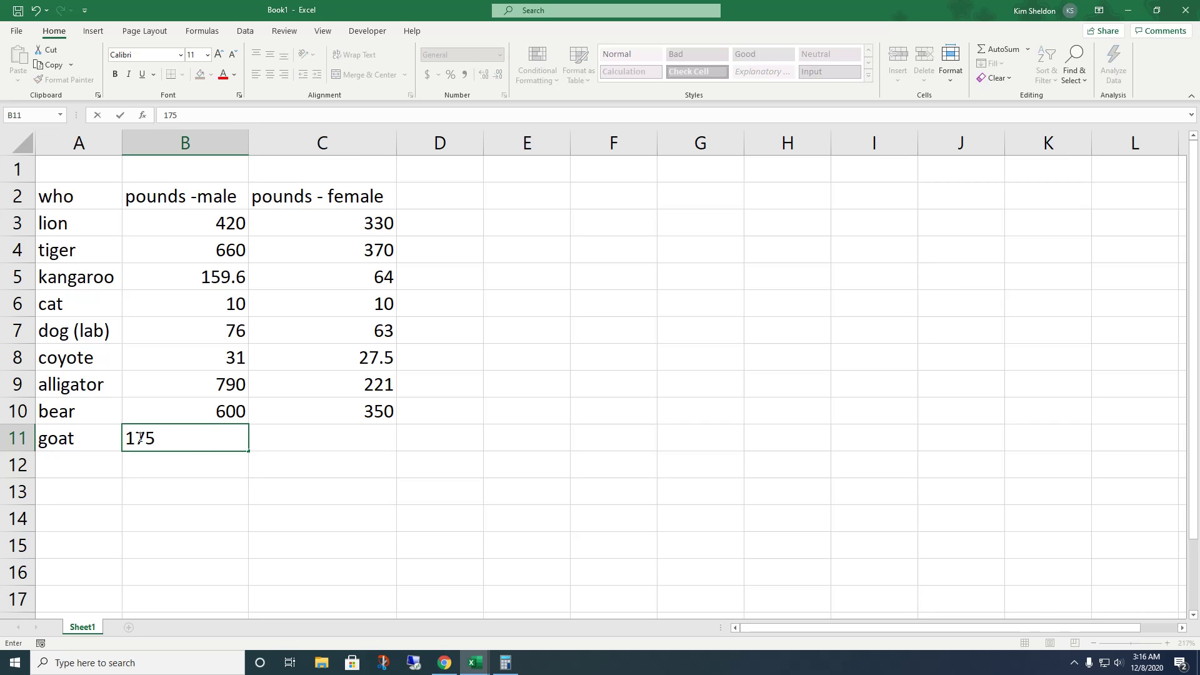
pyautogui.click(372, 442)
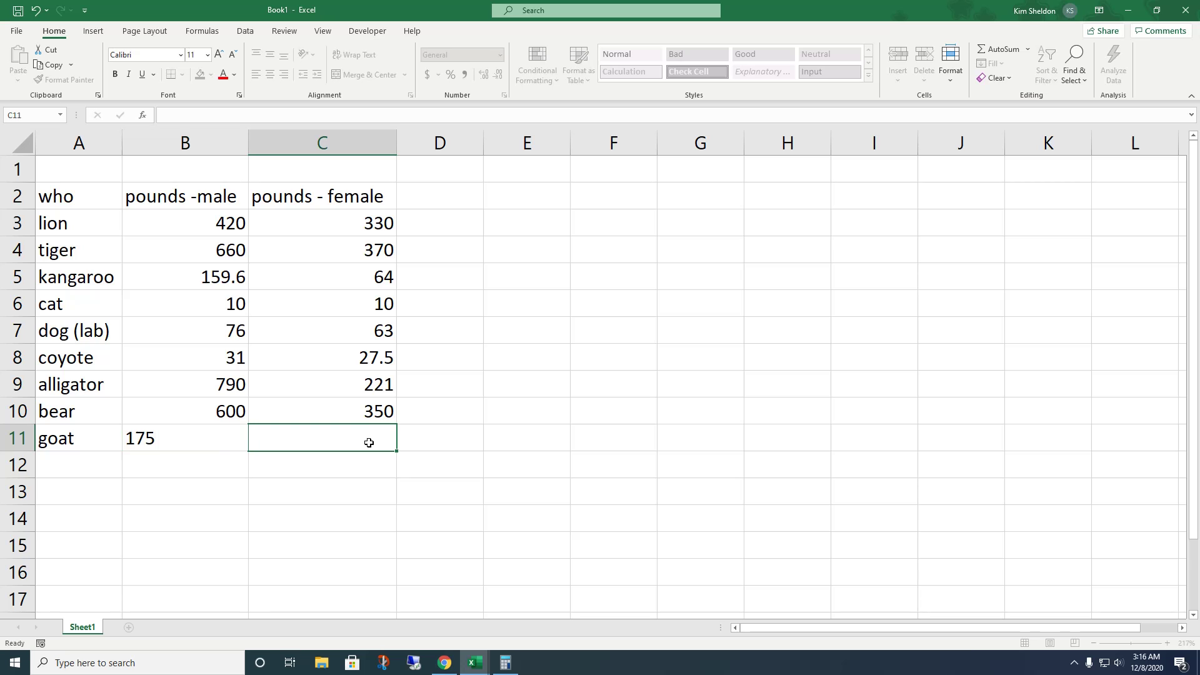
pyautogui.write('145')
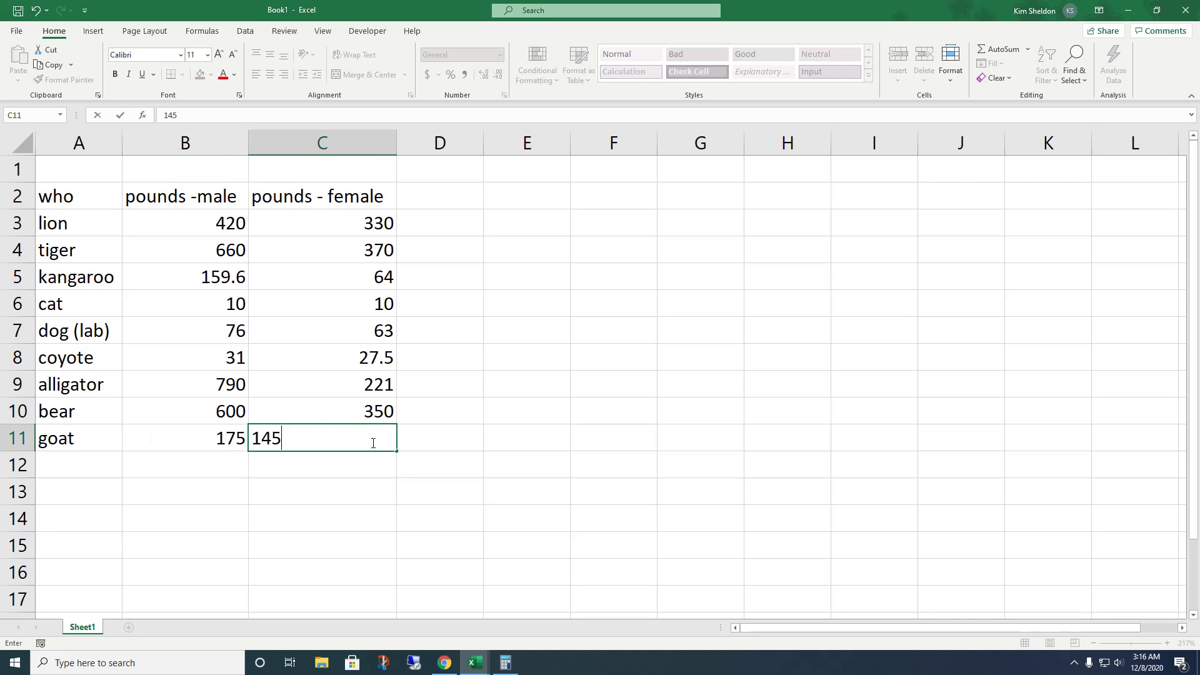
pyautogui.click(479, 432)
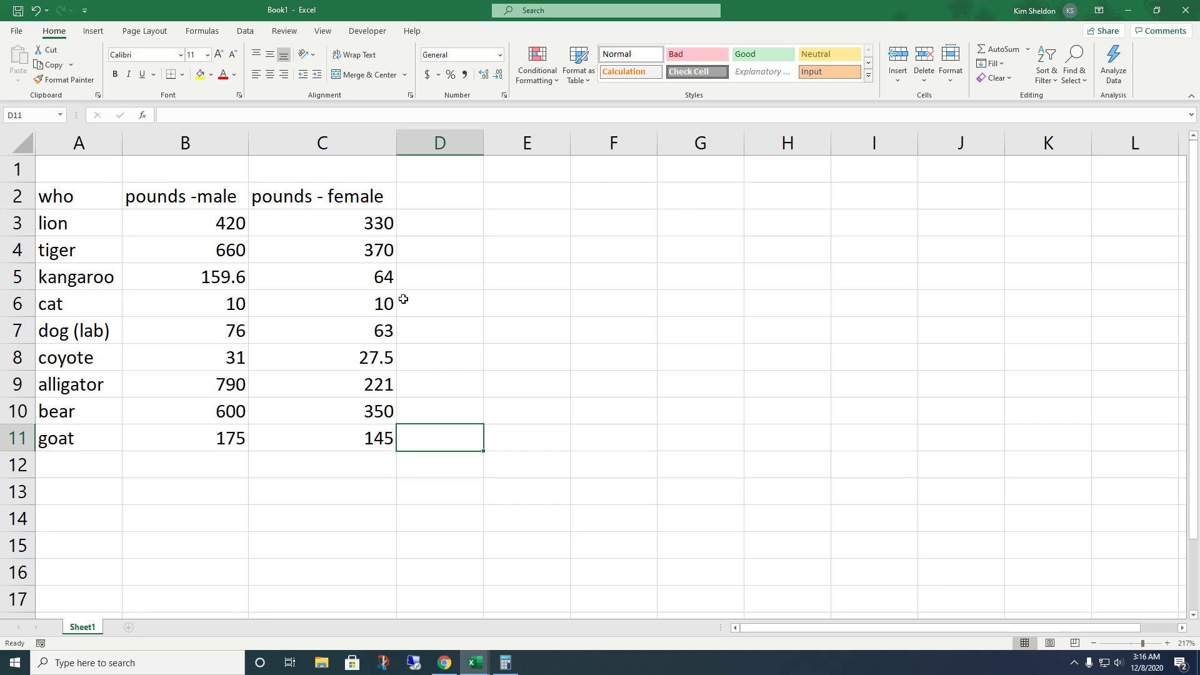
pyautogui.click(63, 195)
pyautogui.moveTo(142, 210); pyautogui.dragTo(338, 190)
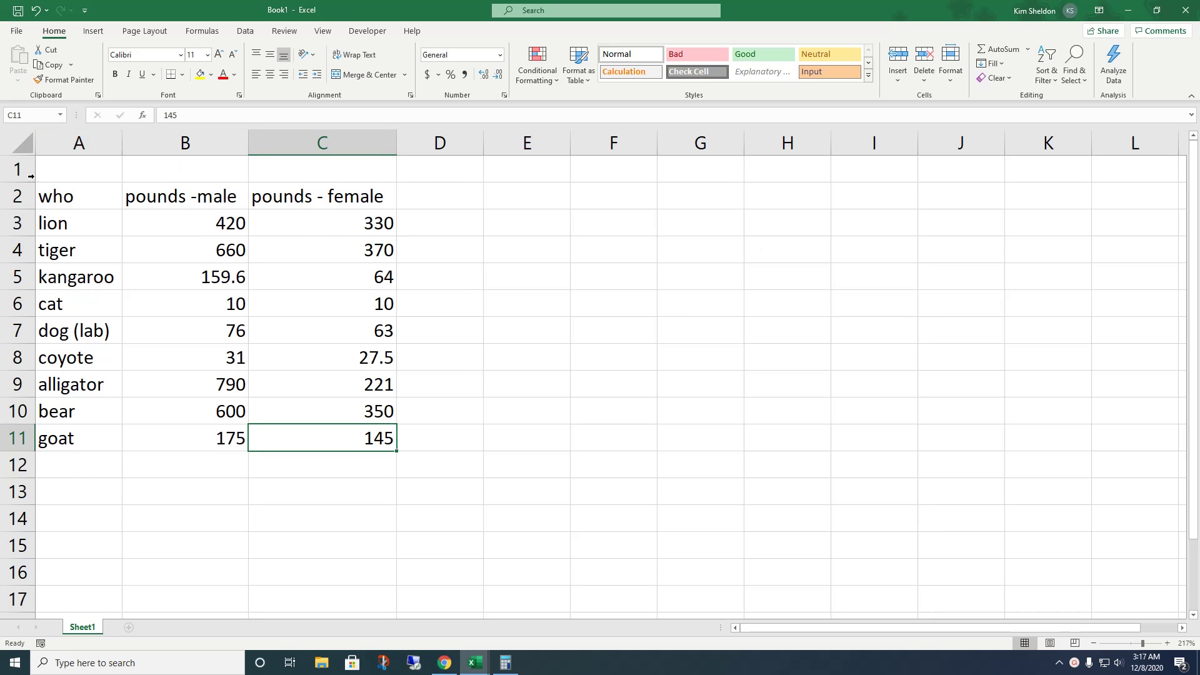
# Give the header row A2:C2 a dark blue fill and a light gold font color.
pyautogui.click(55, 196)
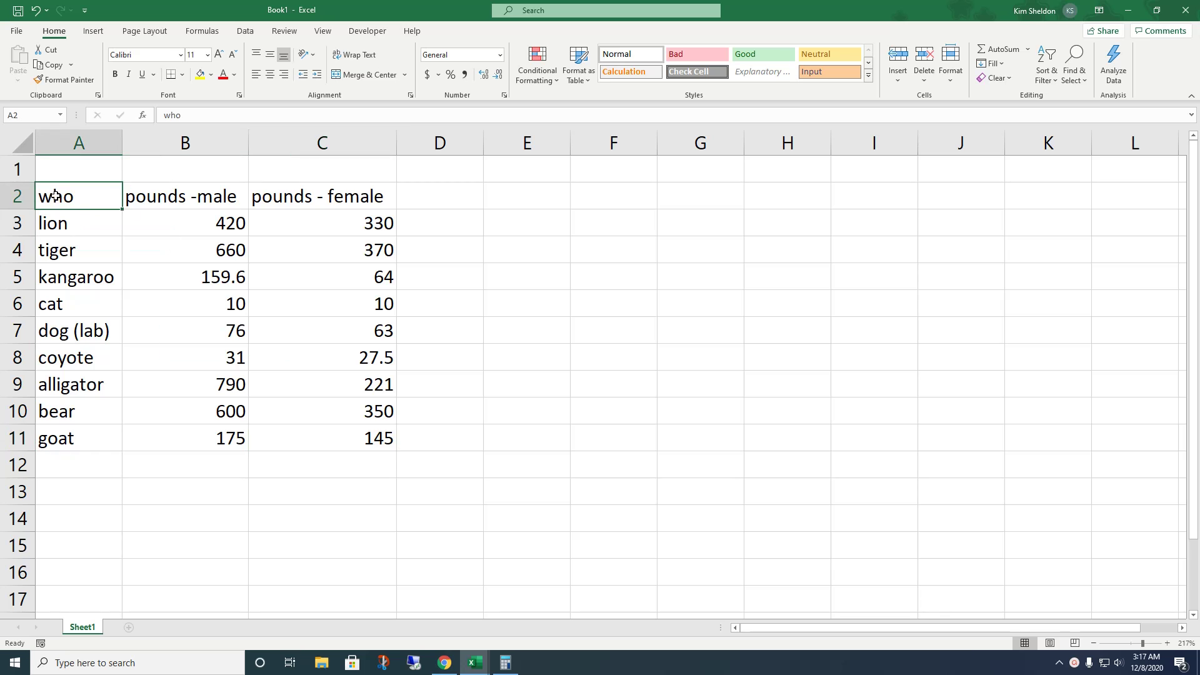
pyautogui.moveTo(362, 193); pyautogui.dragTo(106, 187)
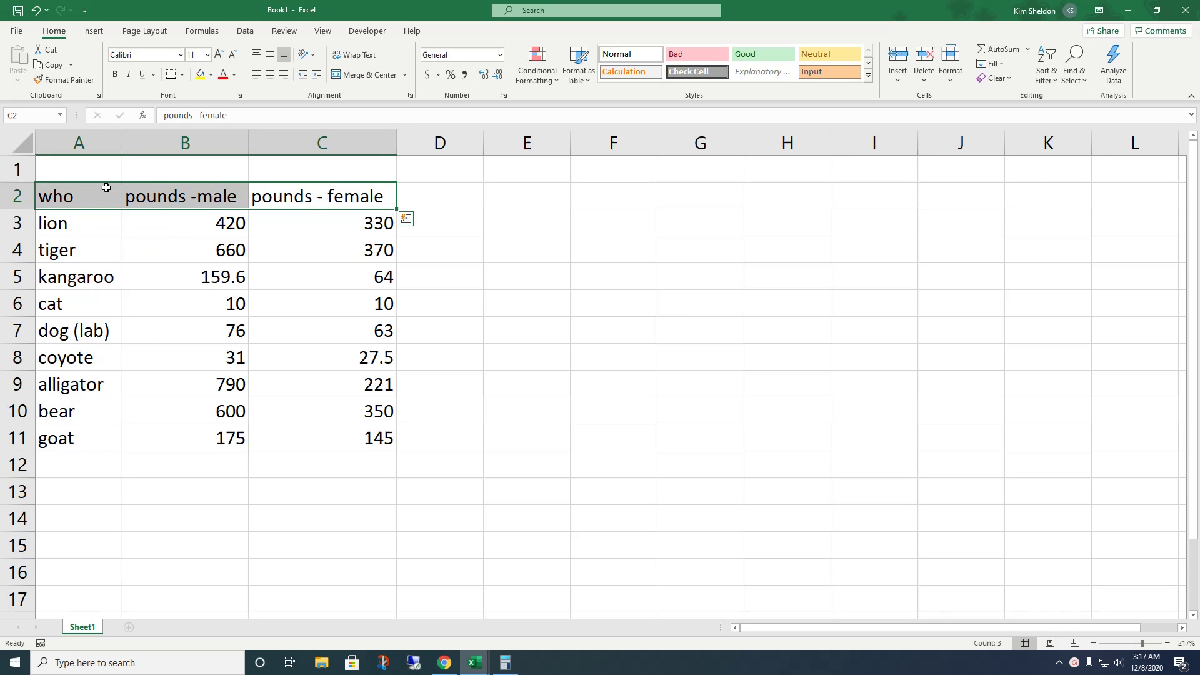
pyautogui.click(211, 76)
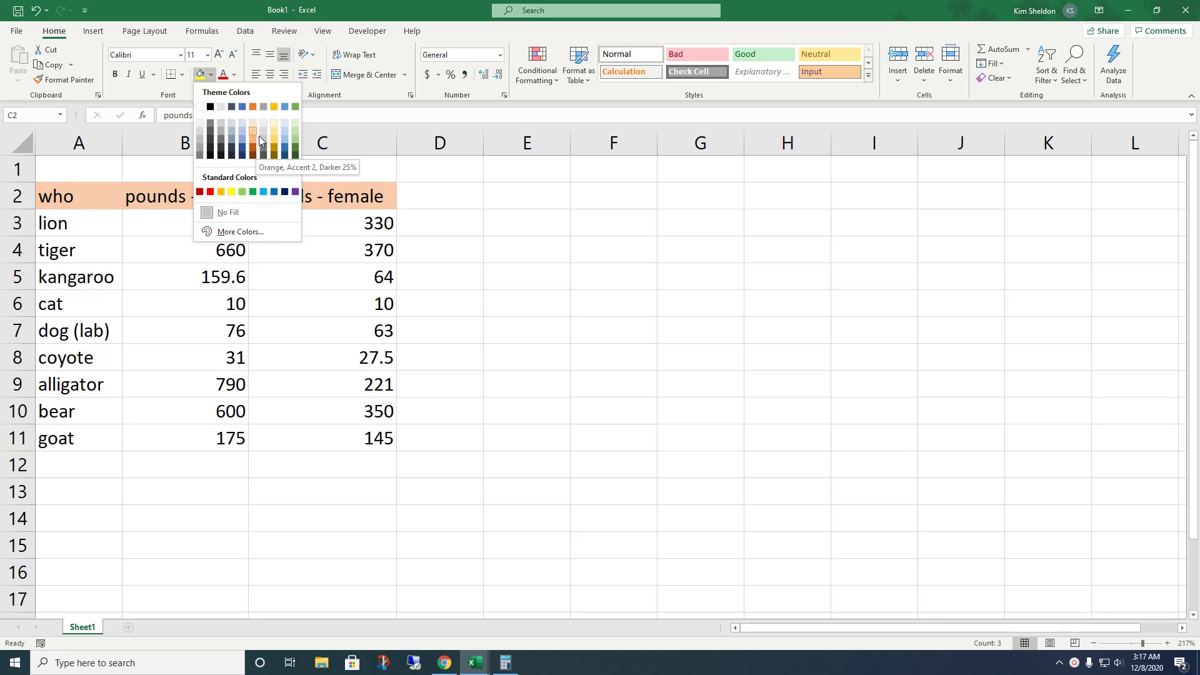
pyautogui.click(285, 155)
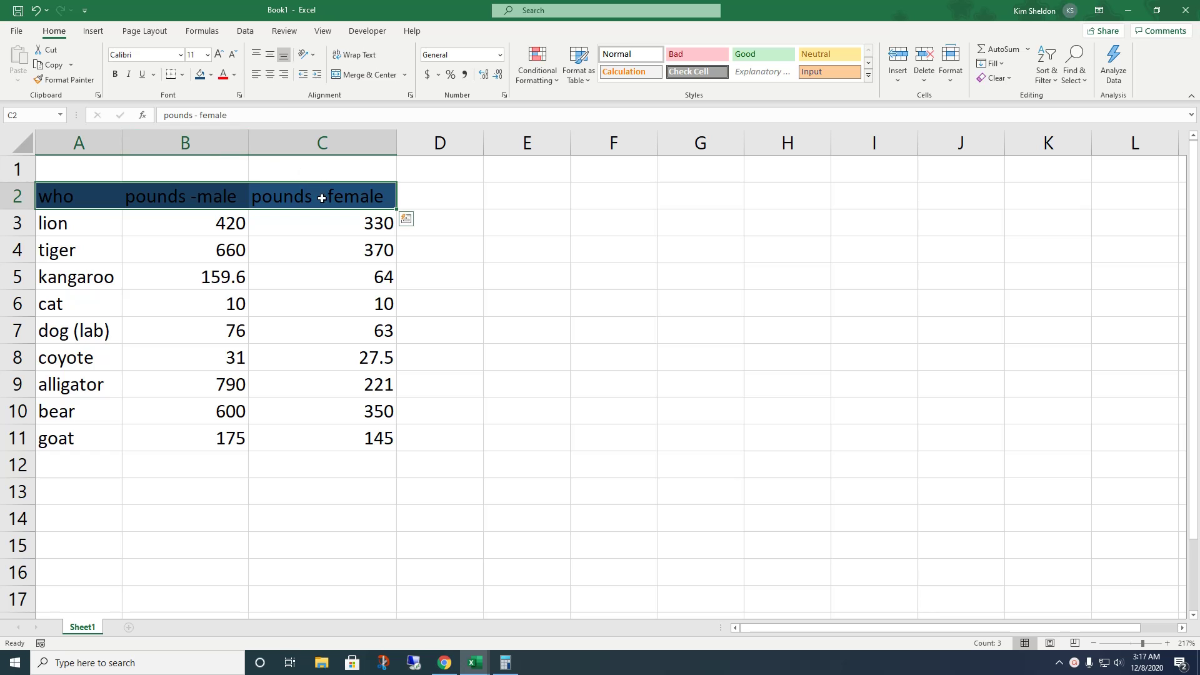
pyautogui.click(234, 77)
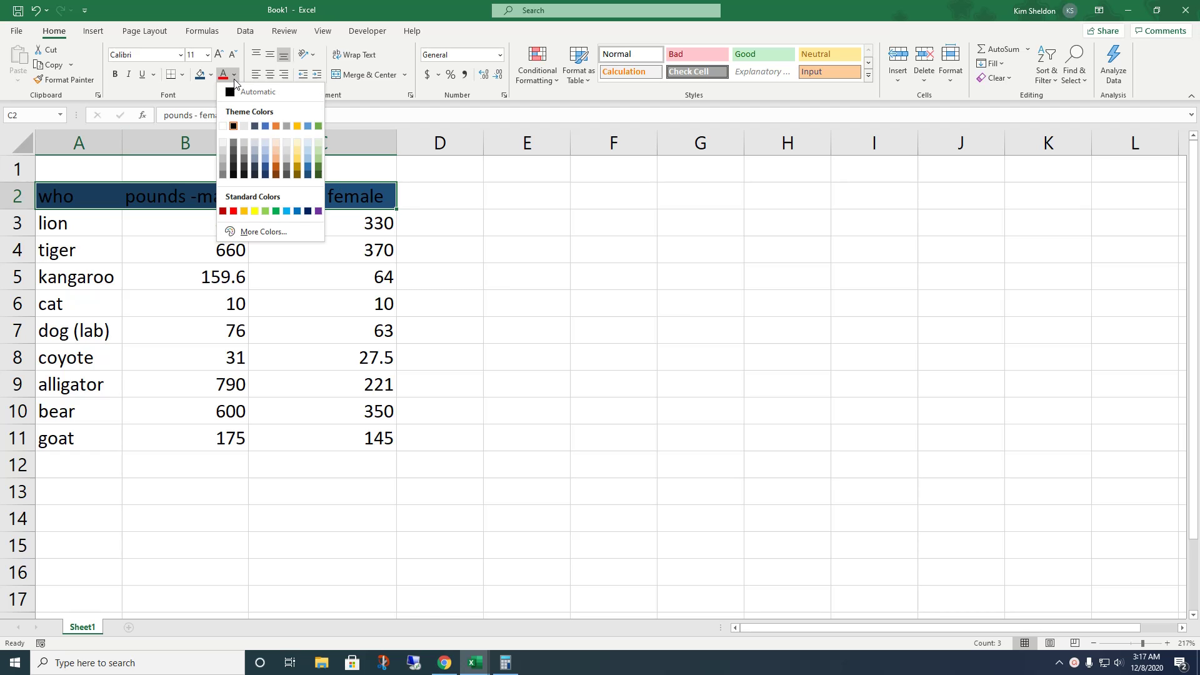
pyautogui.click(298, 148)
pyautogui.click(455, 207)
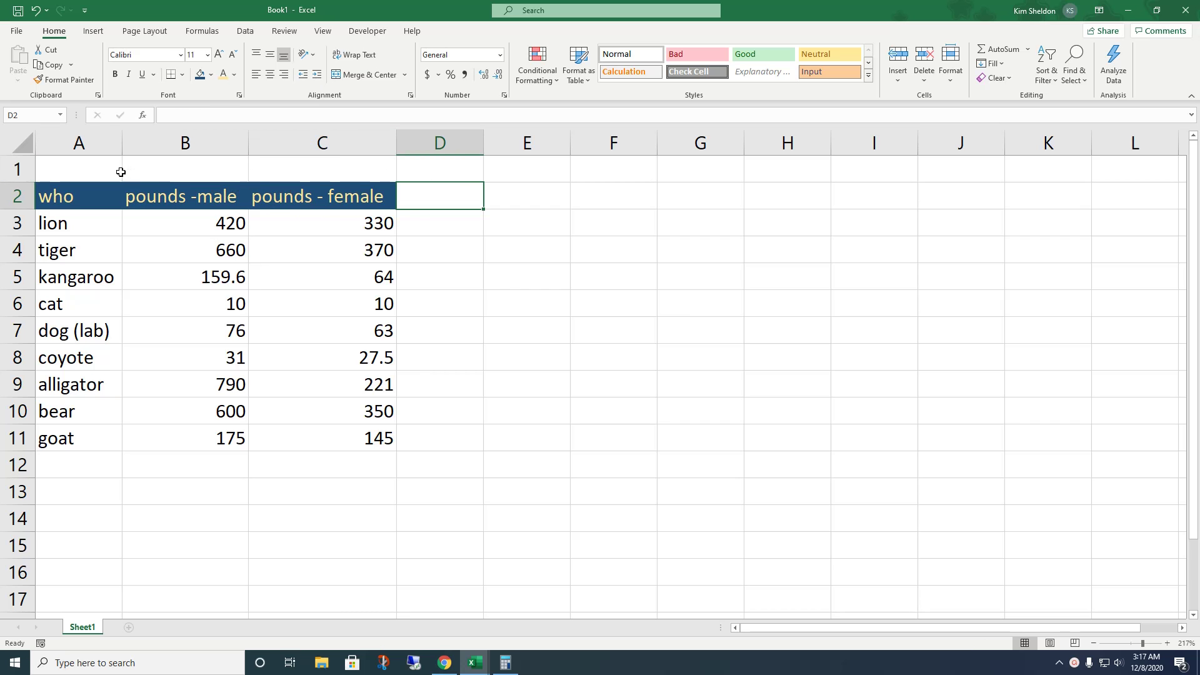
# Merge and center cells A1:C1 and enter the title "who weighs the most?".
pyautogui.moveTo(90, 168); pyautogui.dragTo(270, 174)
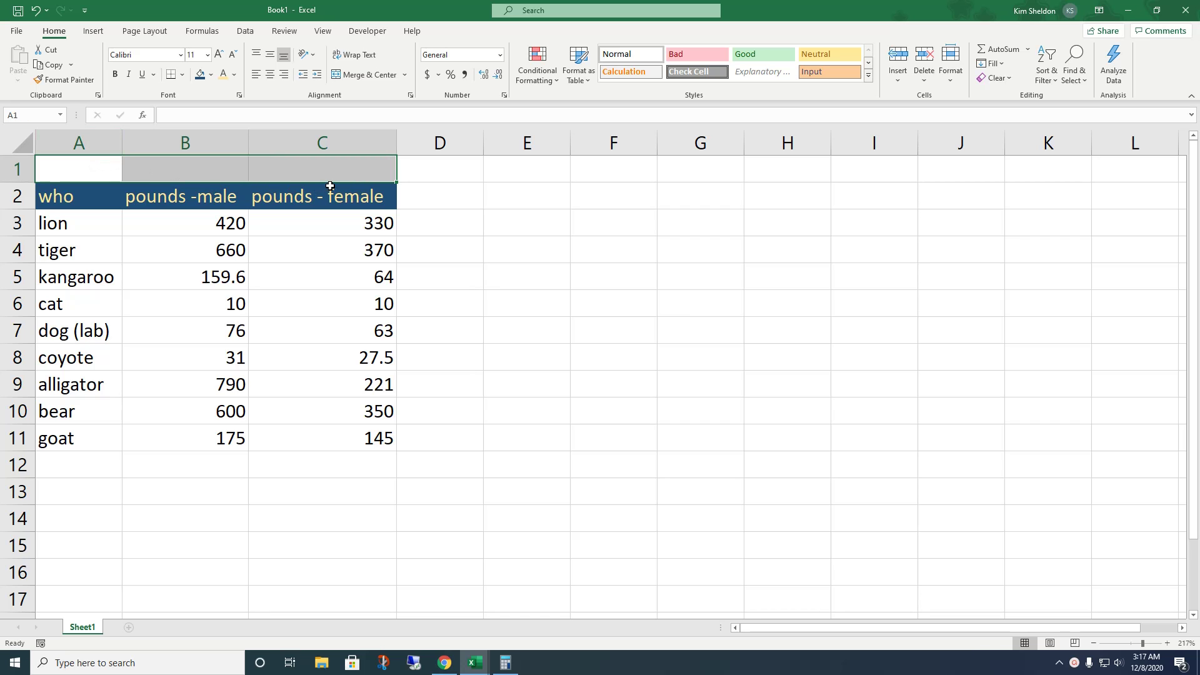
pyautogui.click(366, 75)
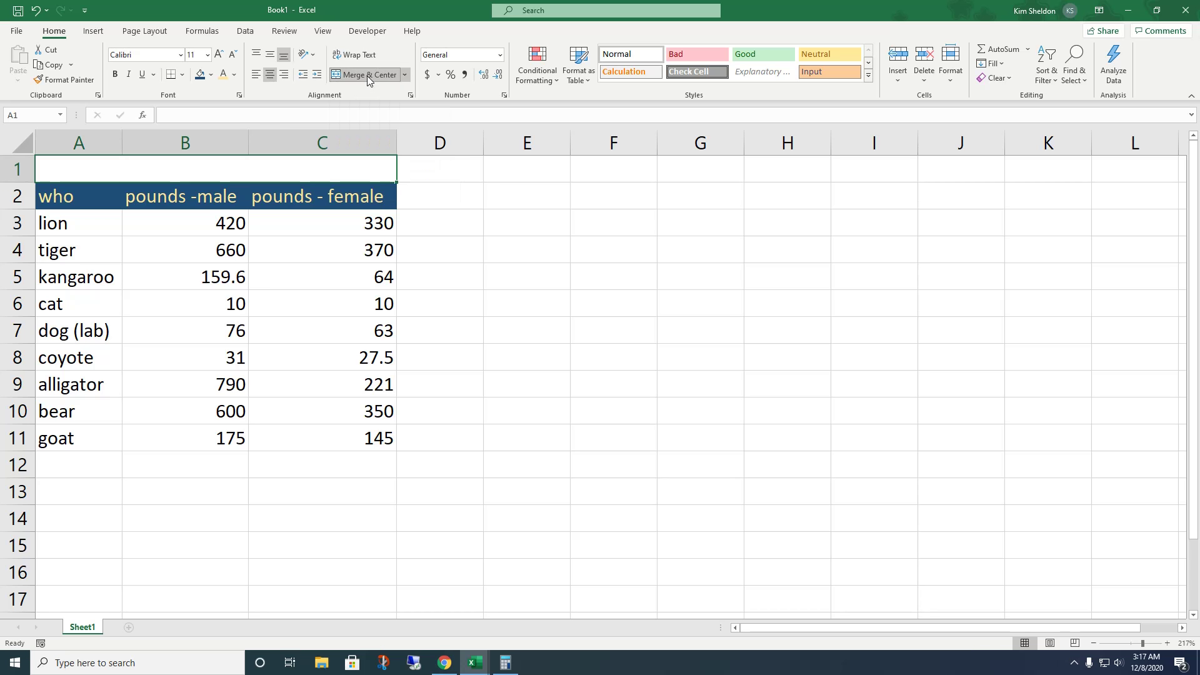
pyautogui.write('who')
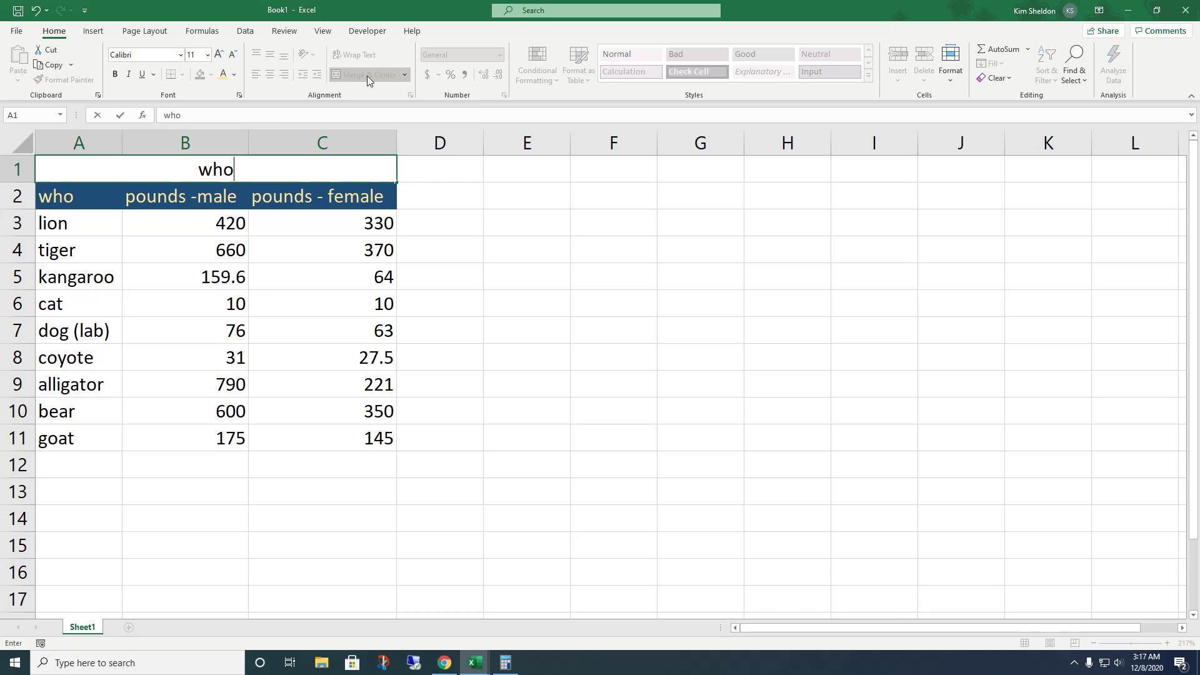
pyautogui.write(' weighs the most?')
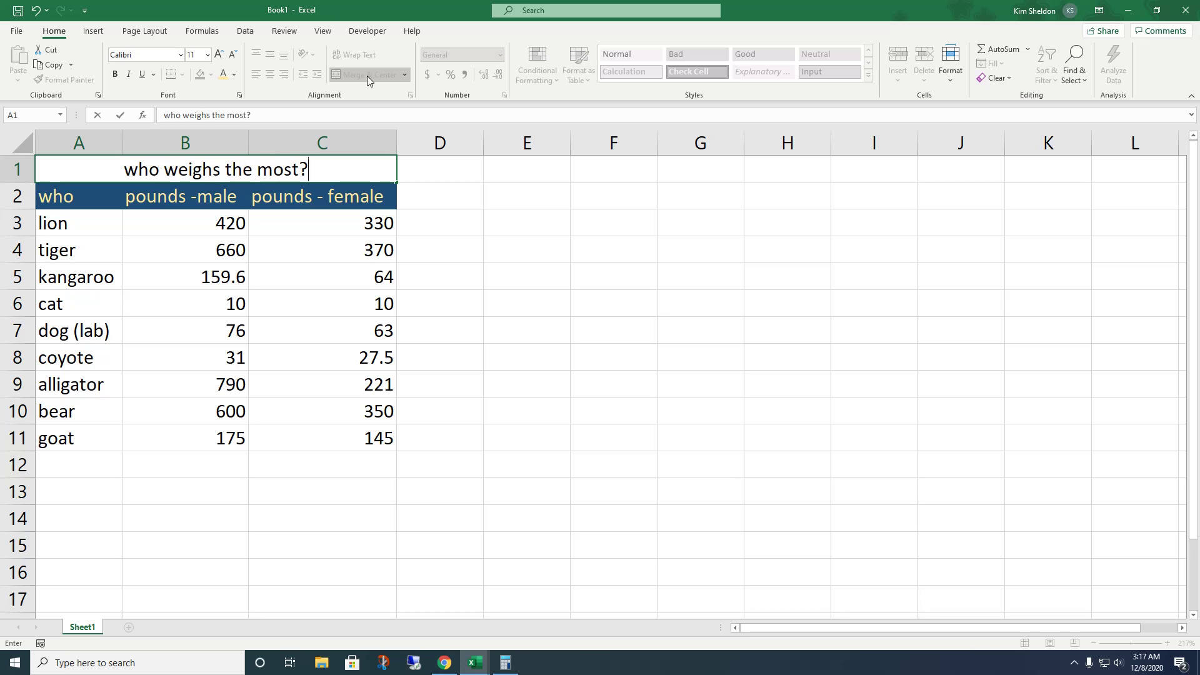
# Format the title text in row 1 with the Aharoni font, size 14 and a dark blue color.
pyautogui.moveTo(319, 171); pyautogui.dragTo(123, 171)
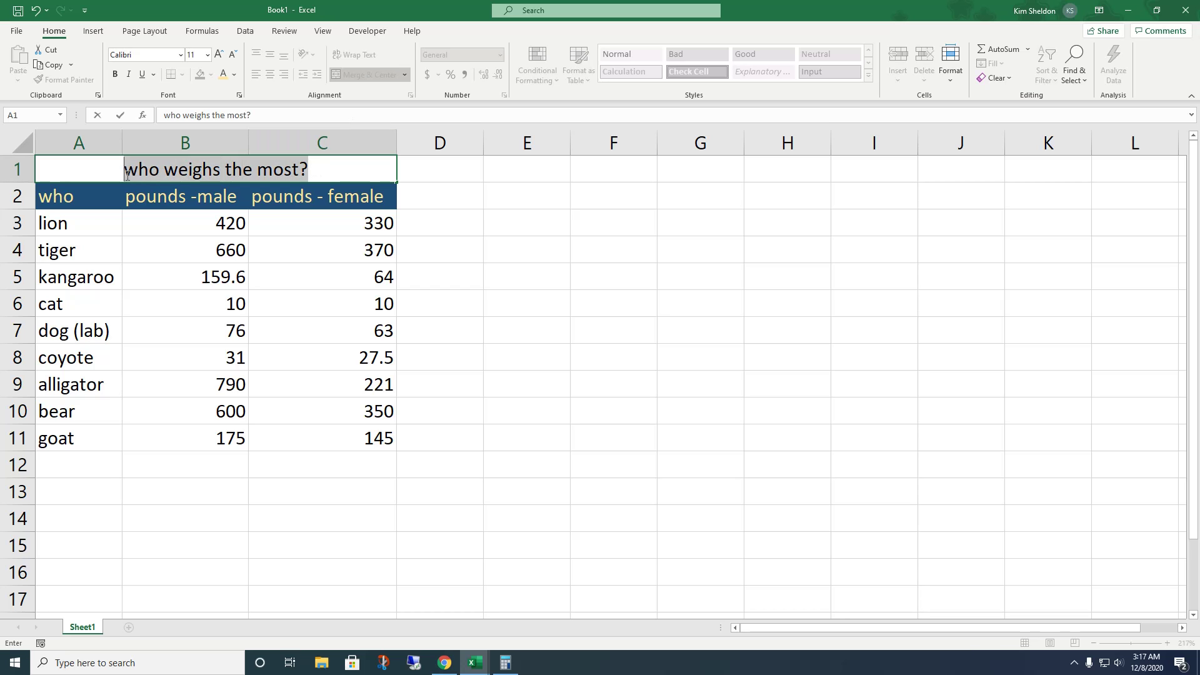
pyautogui.click(181, 54)
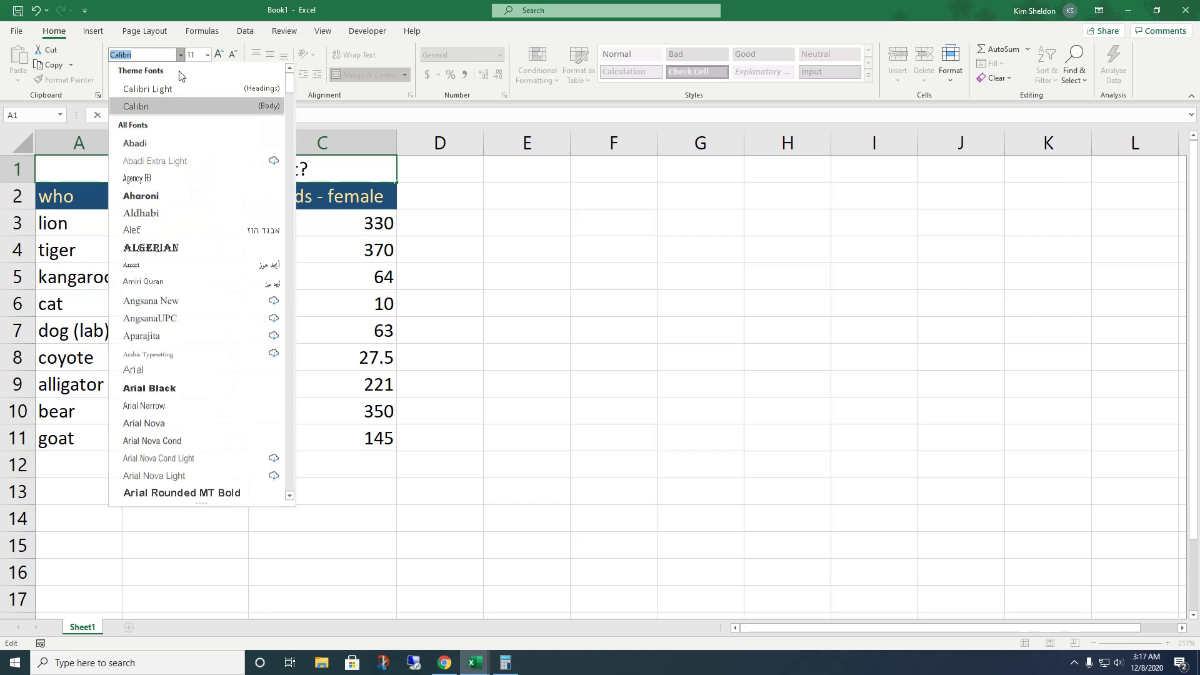
pyautogui.click(166, 198)
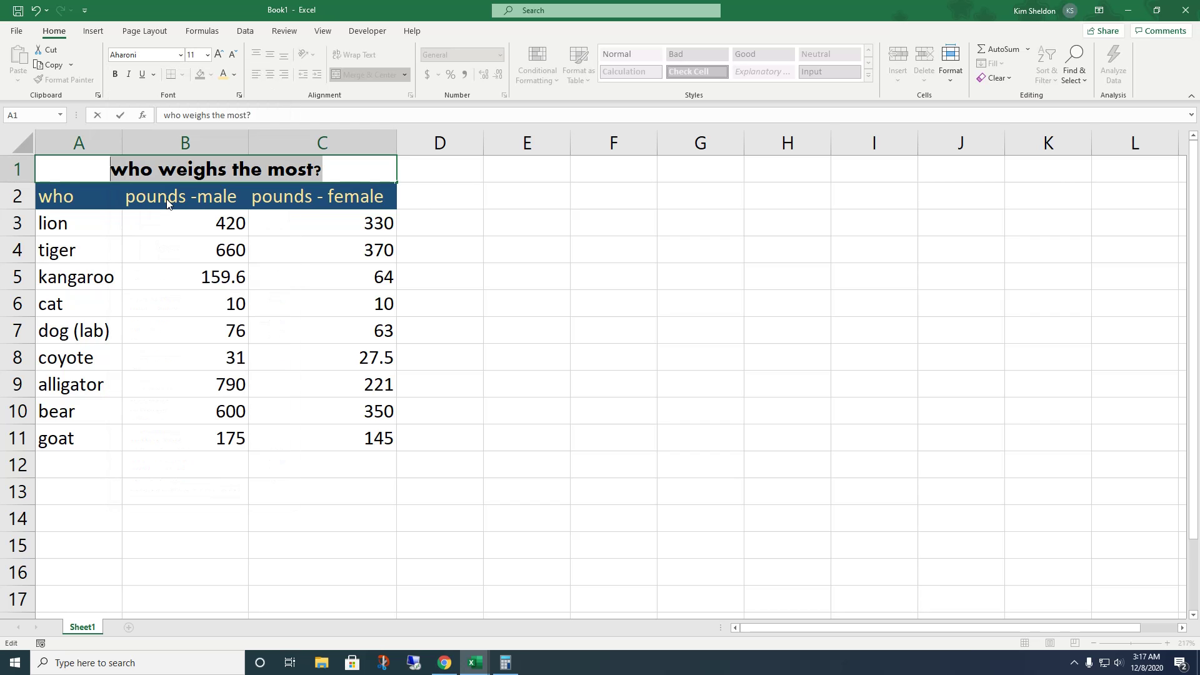
pyautogui.click(217, 55)
pyautogui.click(215, 57)
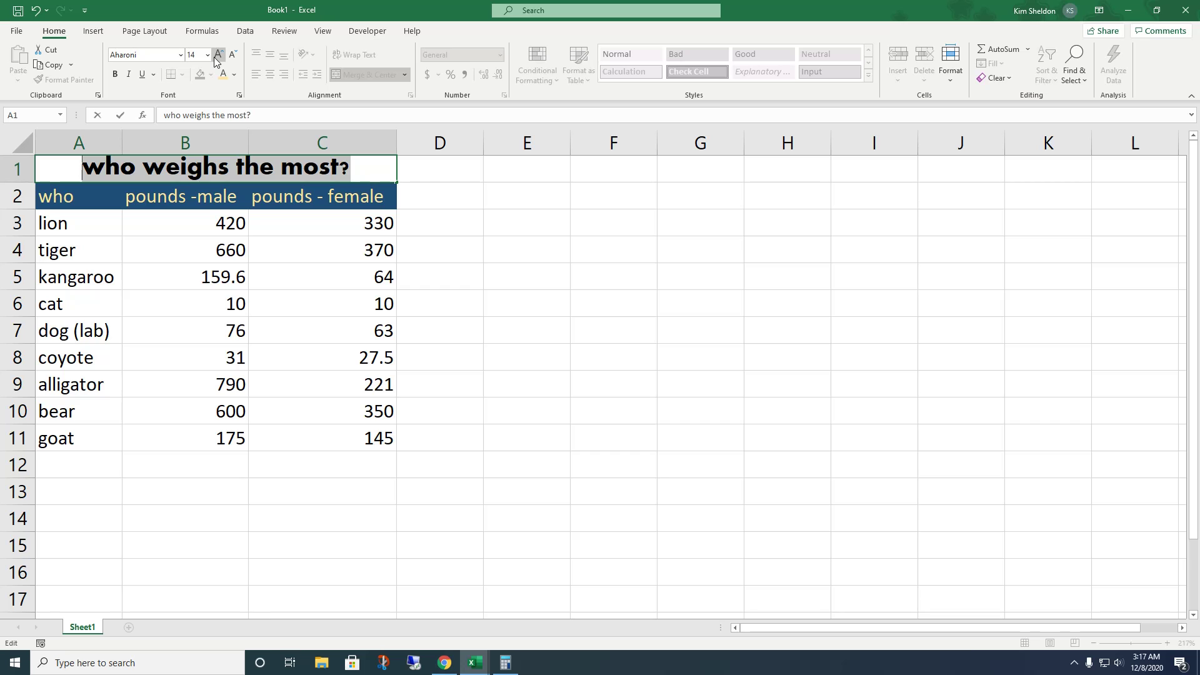
pyautogui.click(234, 75)
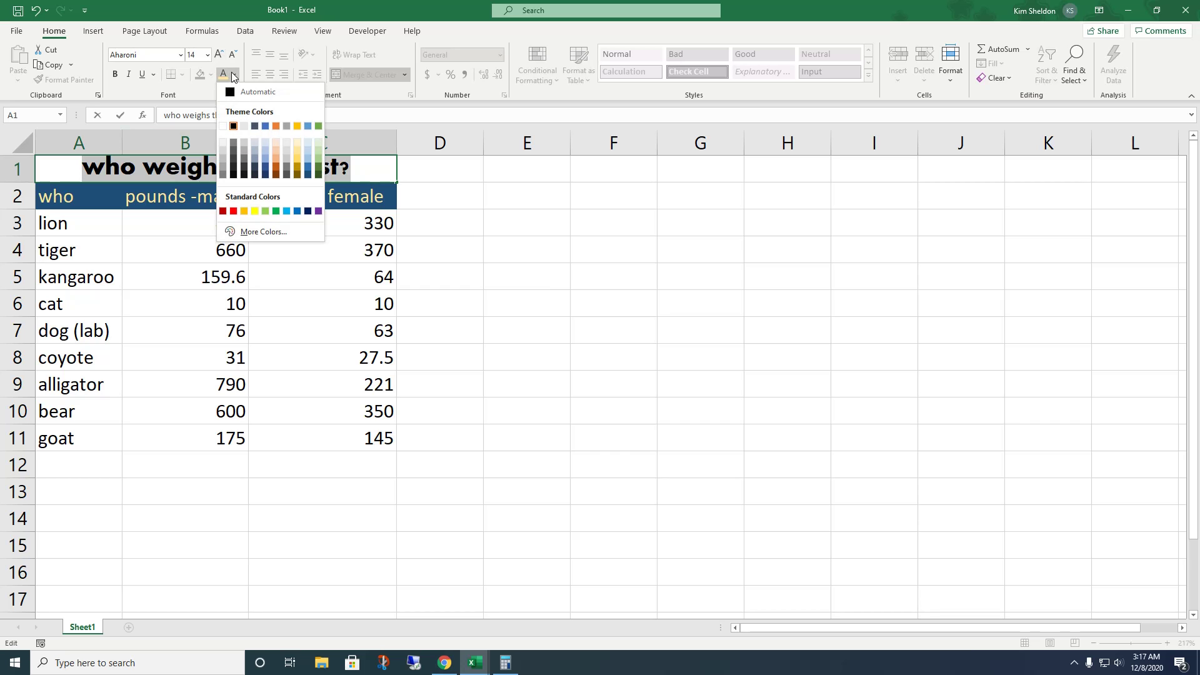
pyautogui.click(310, 174)
pyautogui.click(444, 198)
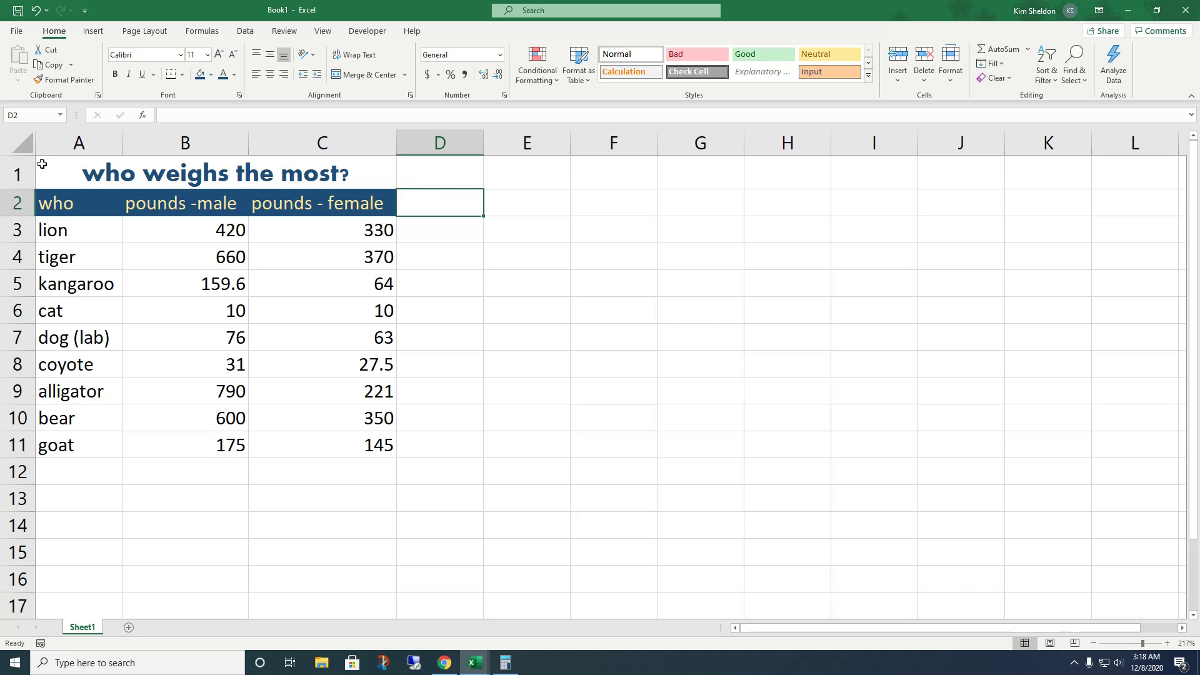
# Apply all borders to the whole table in A1:C11.
pyautogui.moveTo(42, 164); pyautogui.dragTo(105, 445)
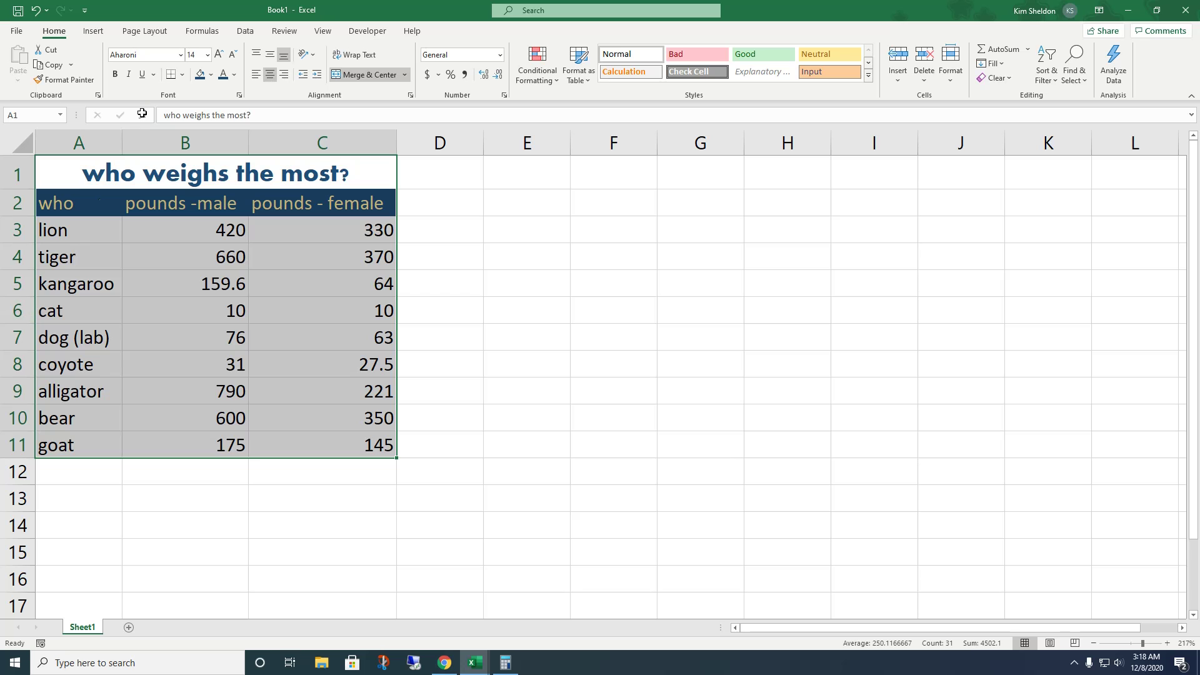
pyautogui.click(183, 76)
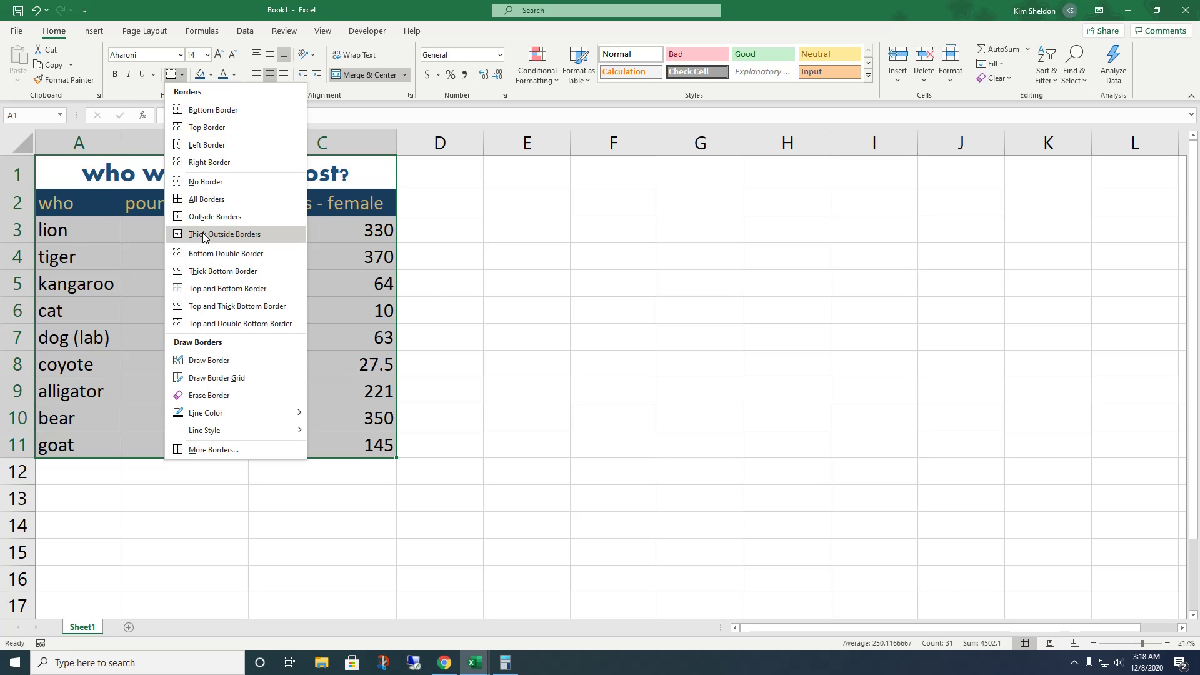
pyautogui.click(199, 200)
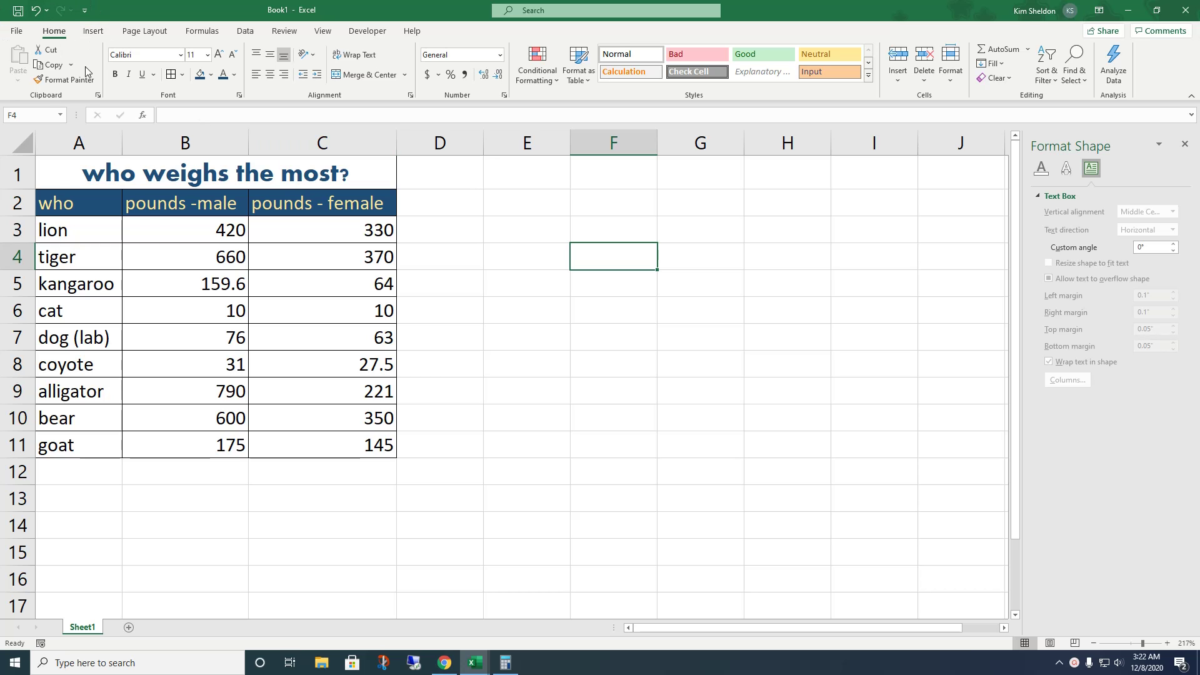
# Insert a 3-D Clustered Bar chart from the header and animal data in A2:C11.
pyautogui.moveTo(47, 199); pyautogui.dragTo(338, 437)
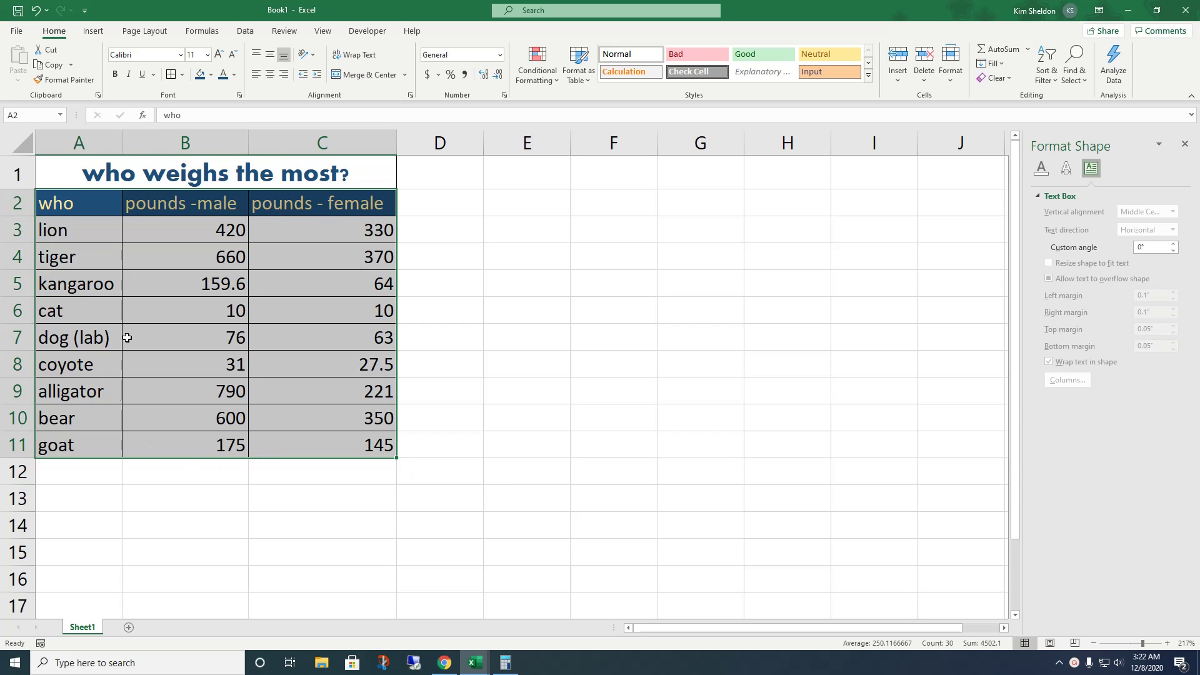
pyautogui.click(104, 32)
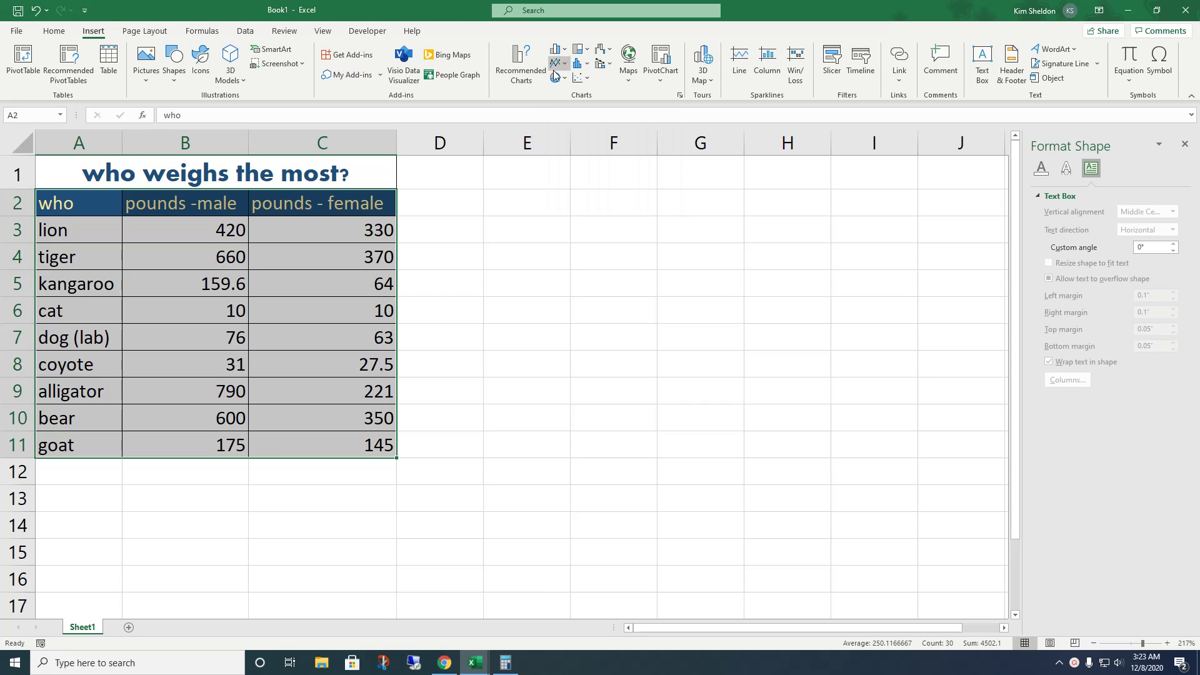
pyautogui.click(557, 50)
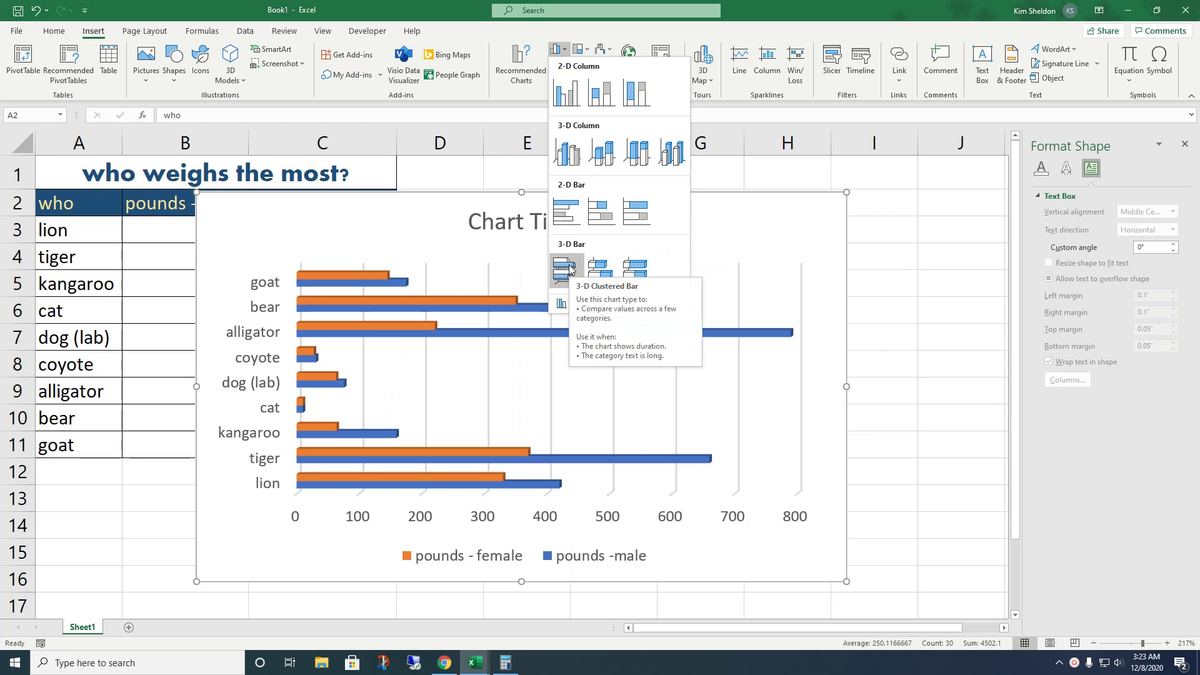
pyautogui.click(567, 268)
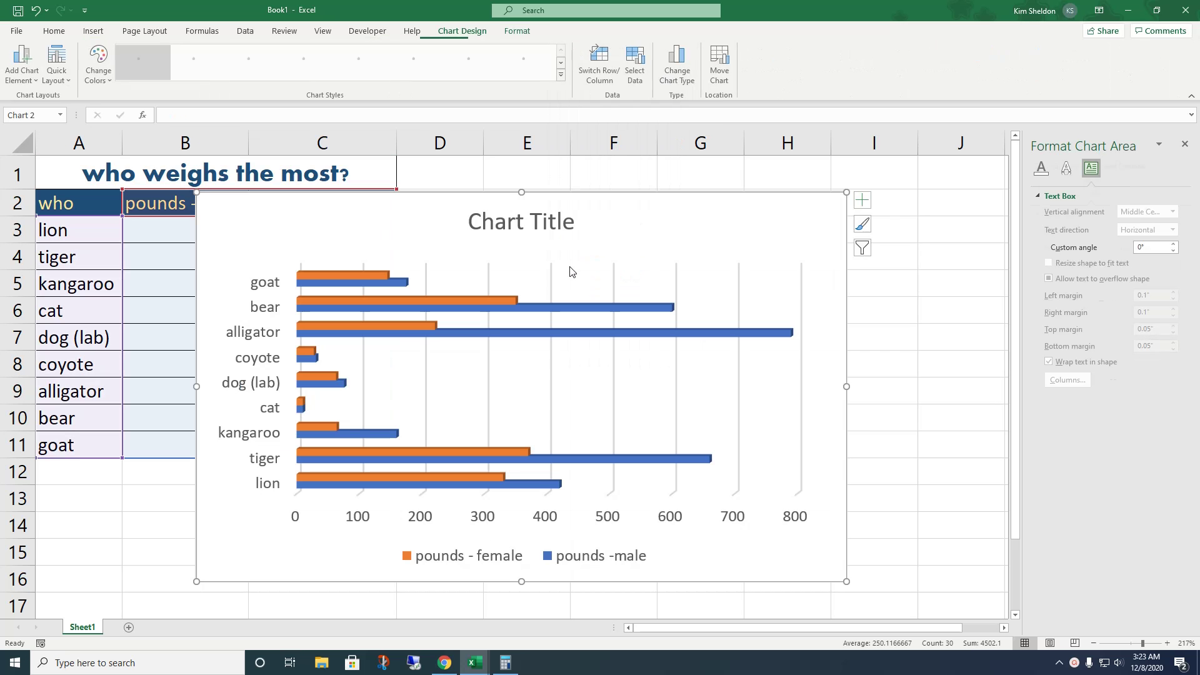
# Shrink the chart and place it beside the table, spanning about columns D to J and rows 2 to 14.
pyautogui.moveTo(596, 193); pyautogui.dragTo(744, 183)
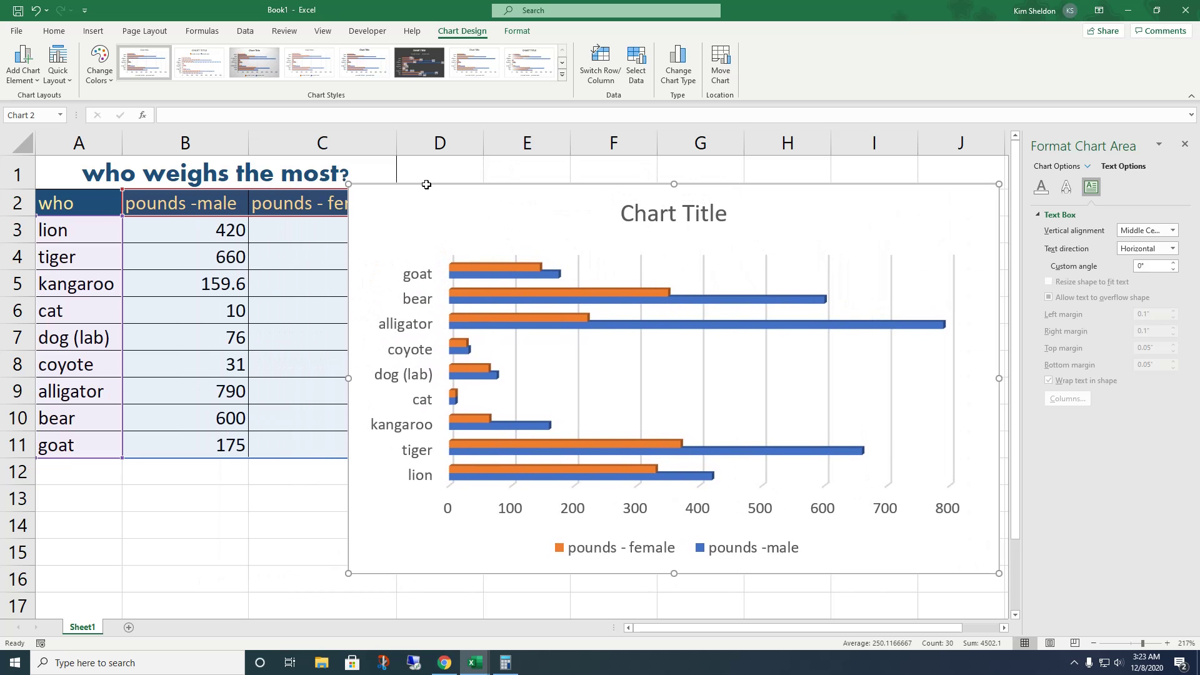
pyautogui.moveTo(347, 181); pyautogui.dragTo(468, 239)
pyautogui.moveTo(582, 240); pyautogui.dragTo(553, 191)
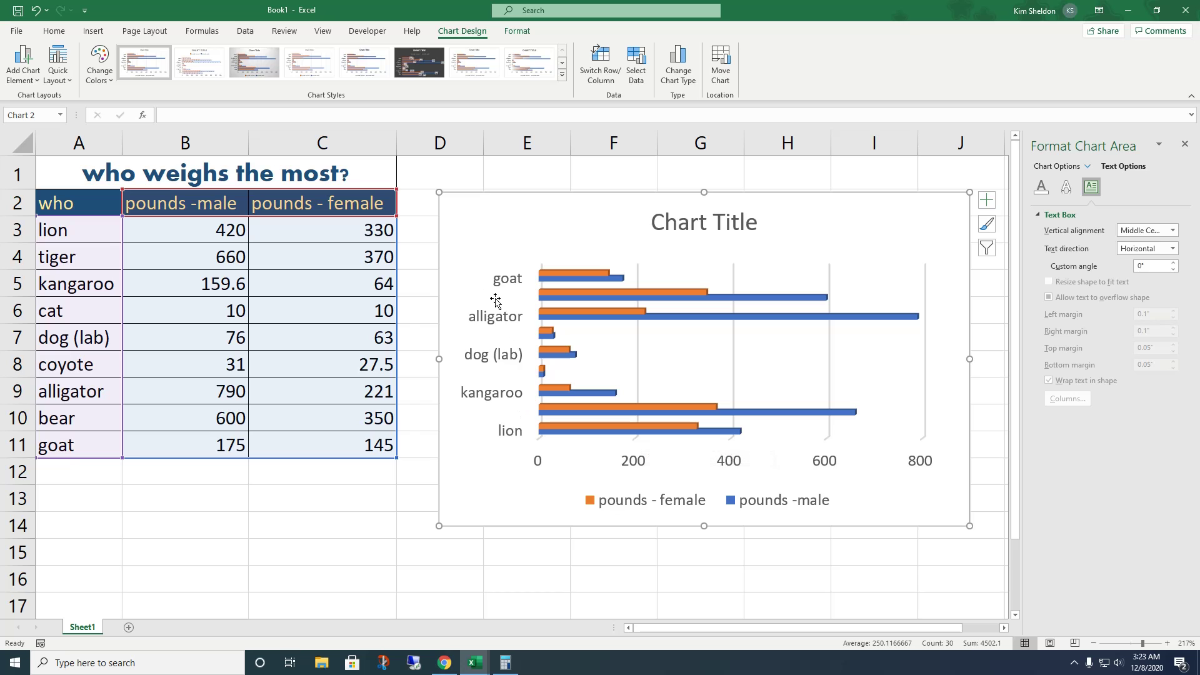
# Replace the chart's placeholder title with "Male vs Female Animal Weights".
pyautogui.click(694, 221)
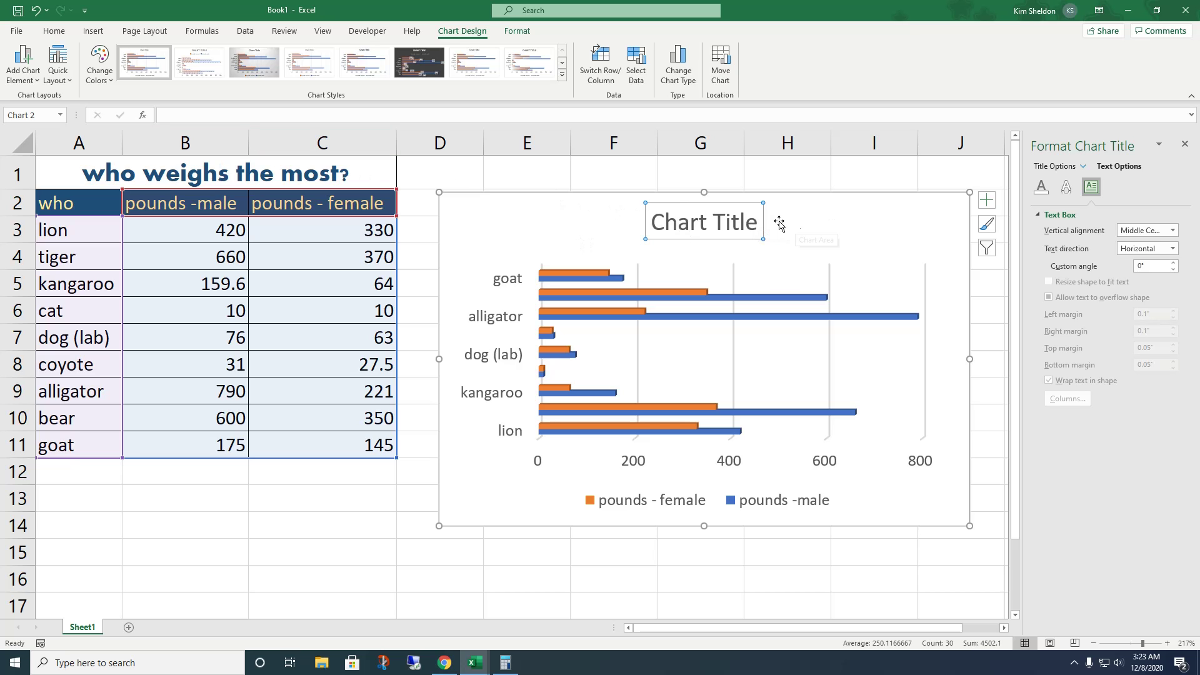
pyautogui.moveTo(761, 223); pyautogui.dragTo(668, 216)
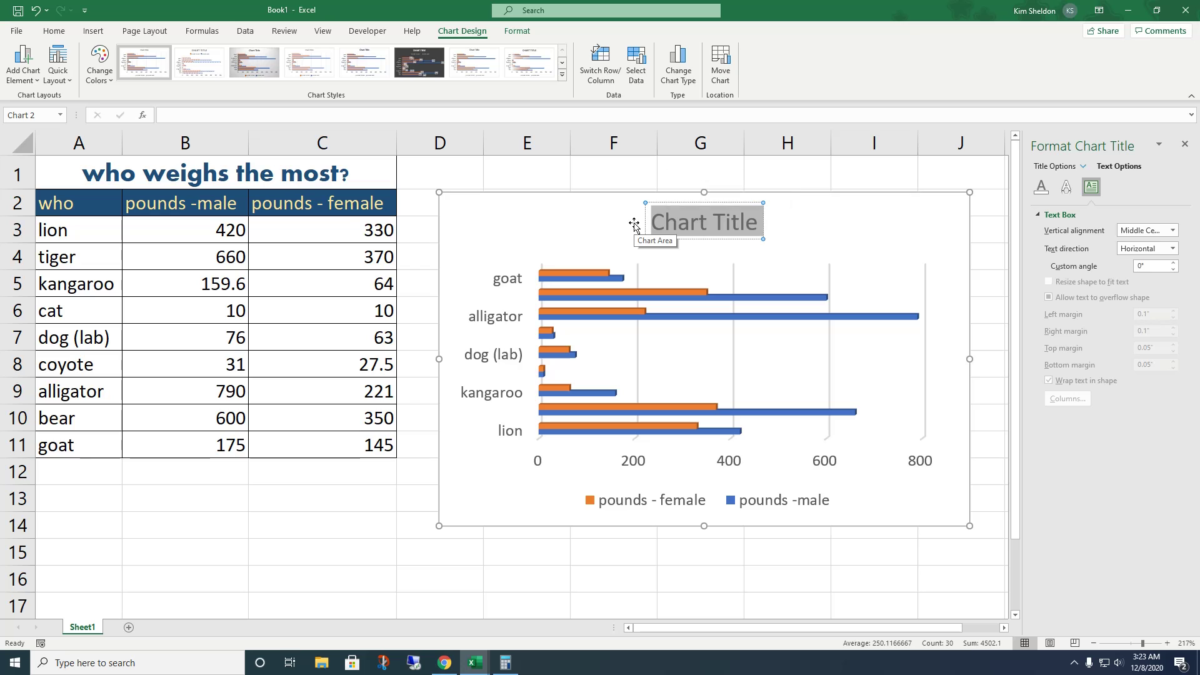
pyautogui.write('Male vs')
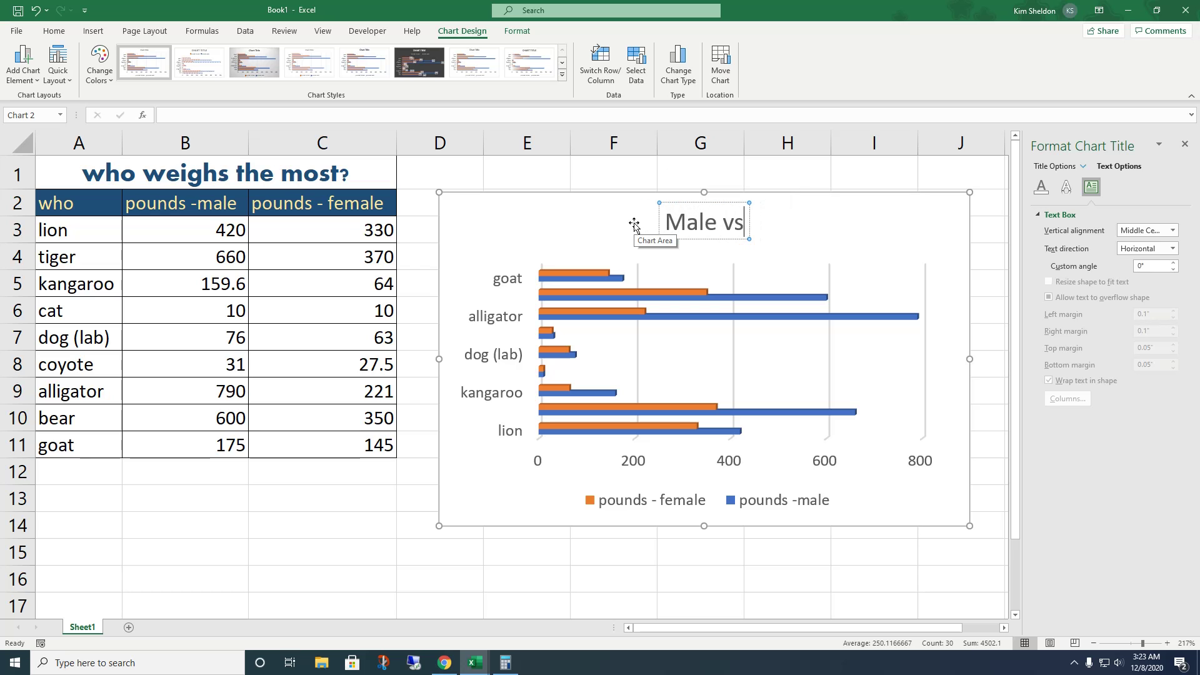
pyautogui.write(' Fema')
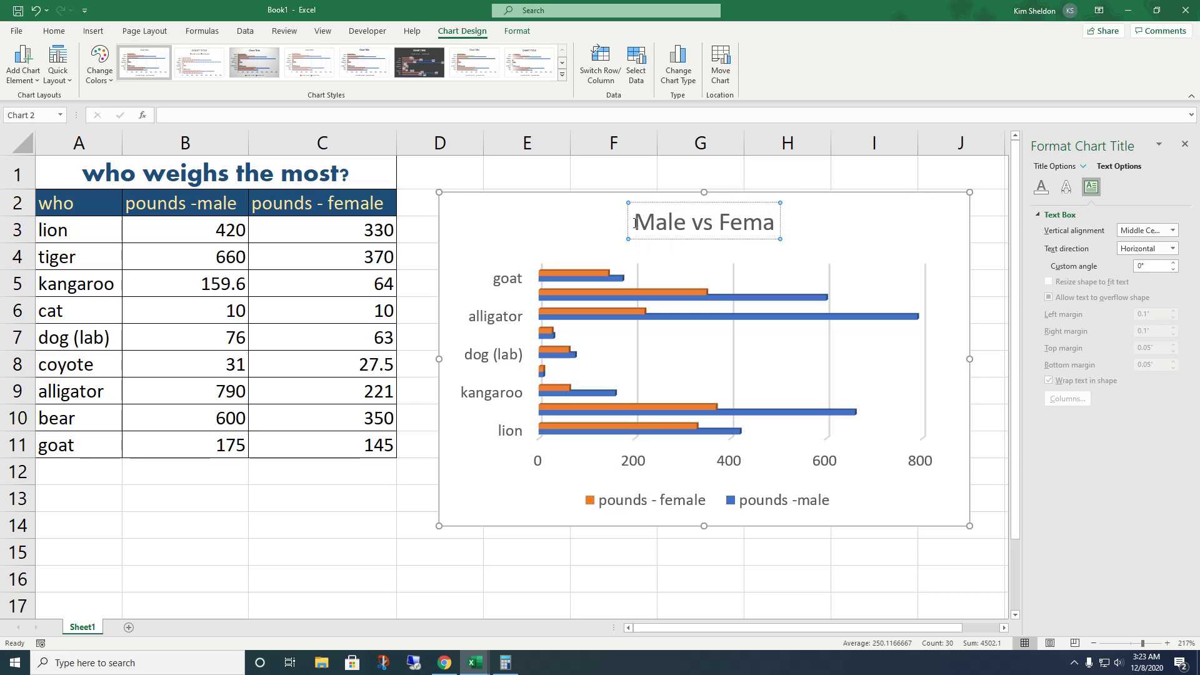
pyautogui.write('le Ani')
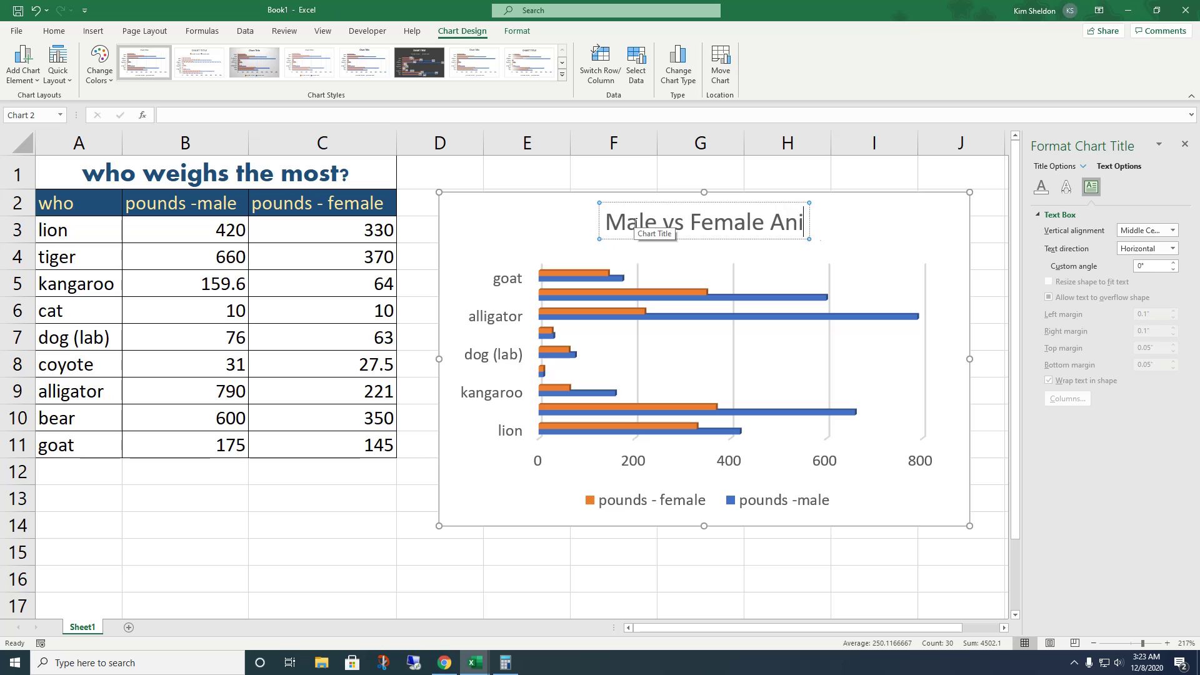
pyautogui.write('mal Weights')
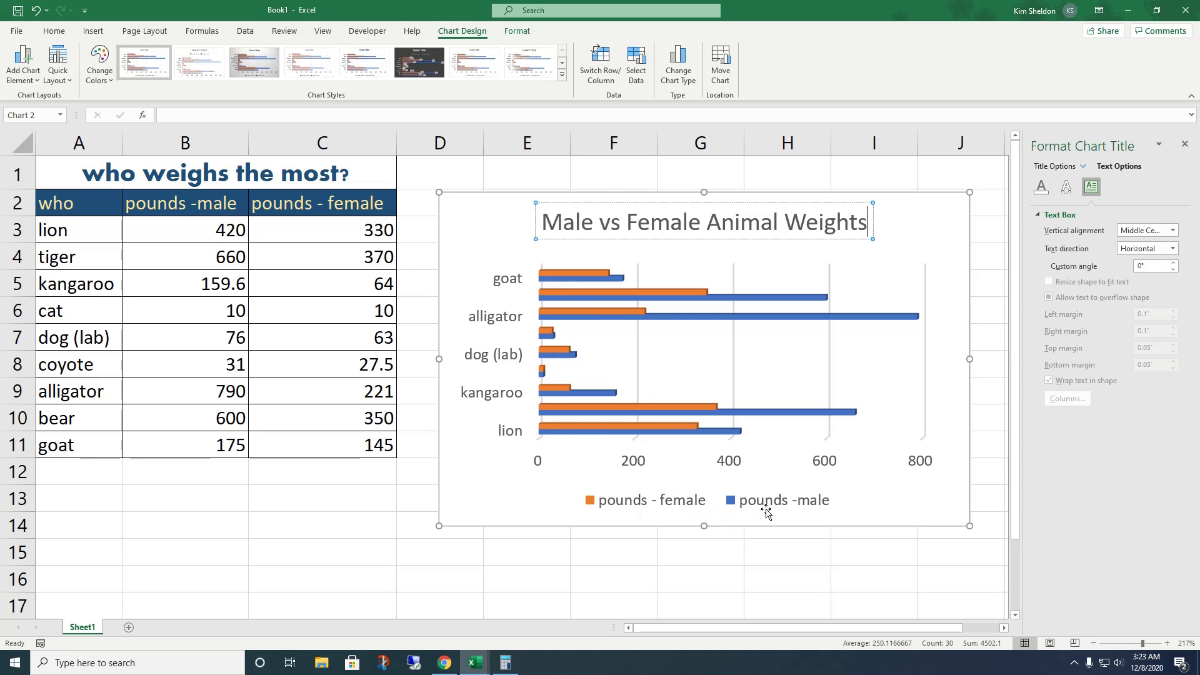
pyautogui.moveTo(587, 414)
pyautogui.click(923, 553)
# Apply chart style Style 7 to the animal weights chart.
pyautogui.click(914, 253)
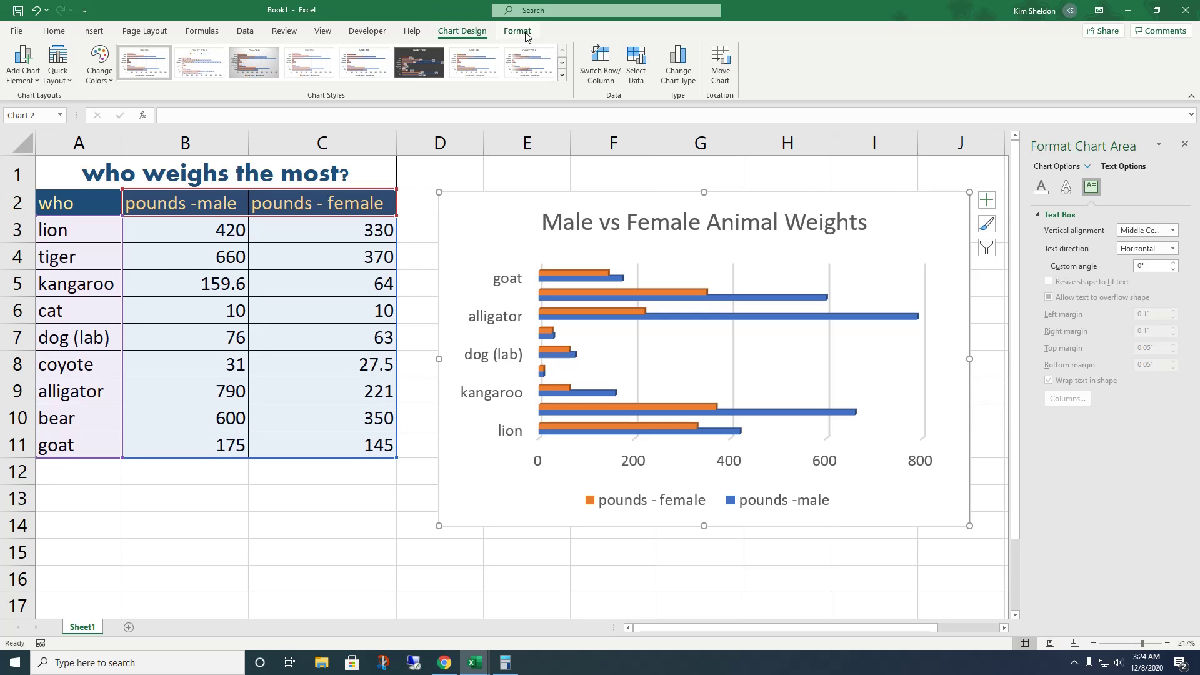
pyautogui.click(270, 69)
pyautogui.click(562, 63)
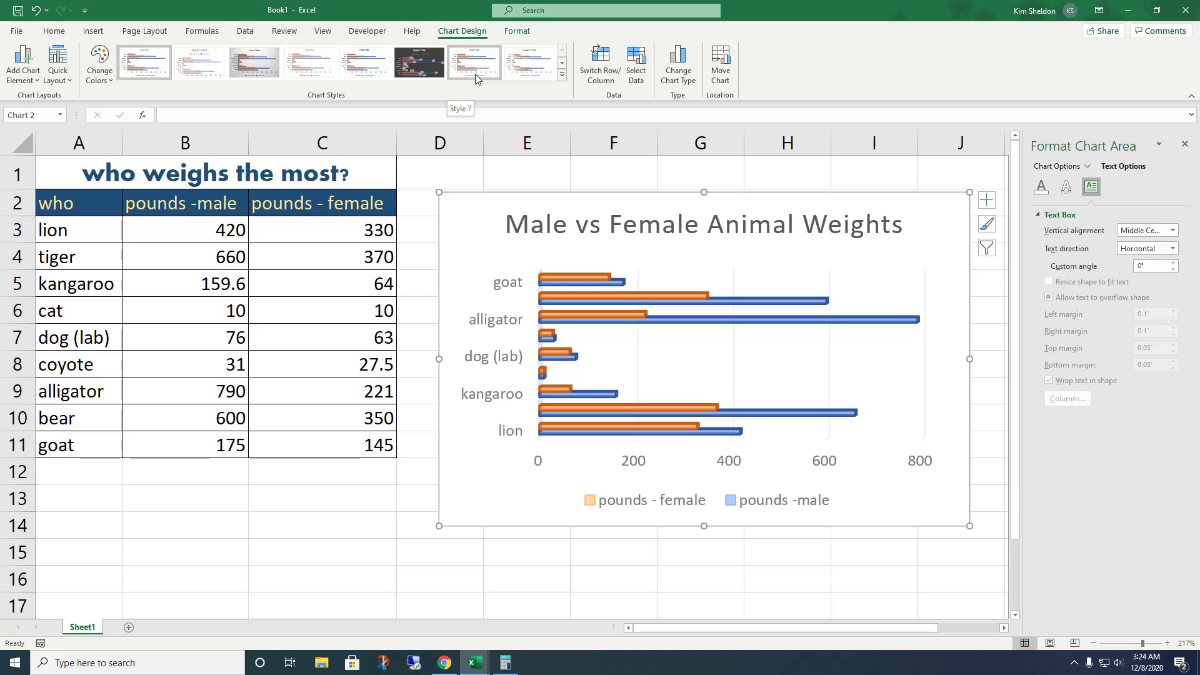
pyautogui.click(475, 74)
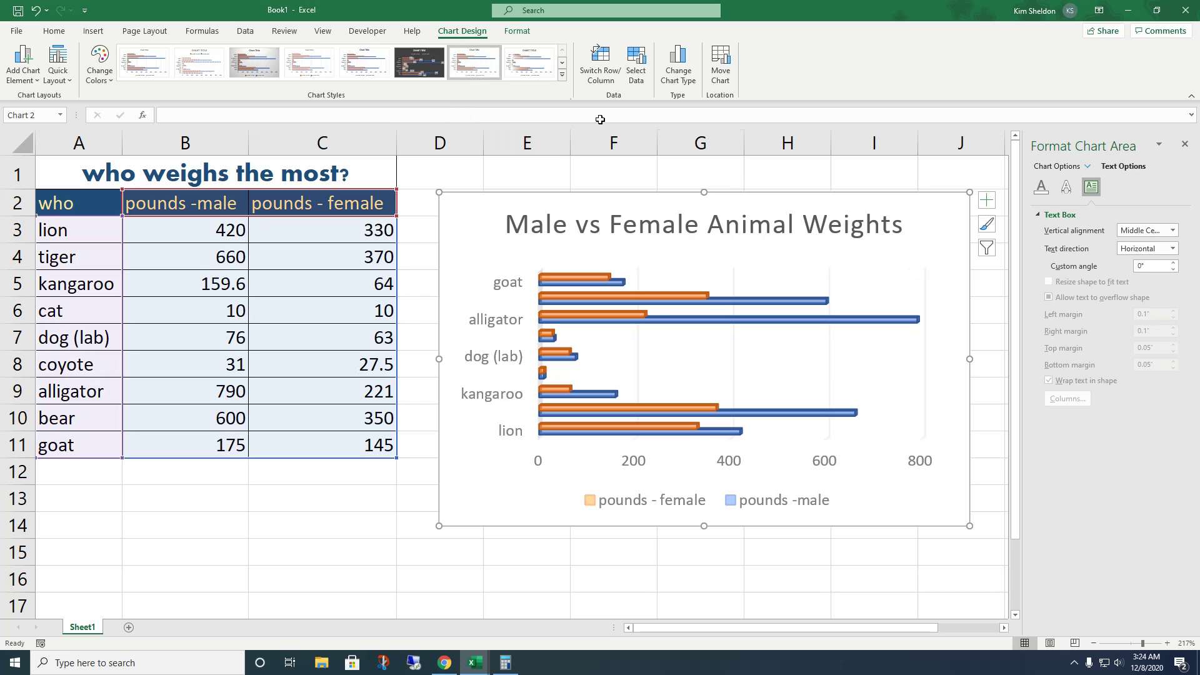
# Recolor the chart's bars with the green-and-blue Colorful palette and apply the green colored-outline shape style to the chart area.
pyautogui.click(99, 62)
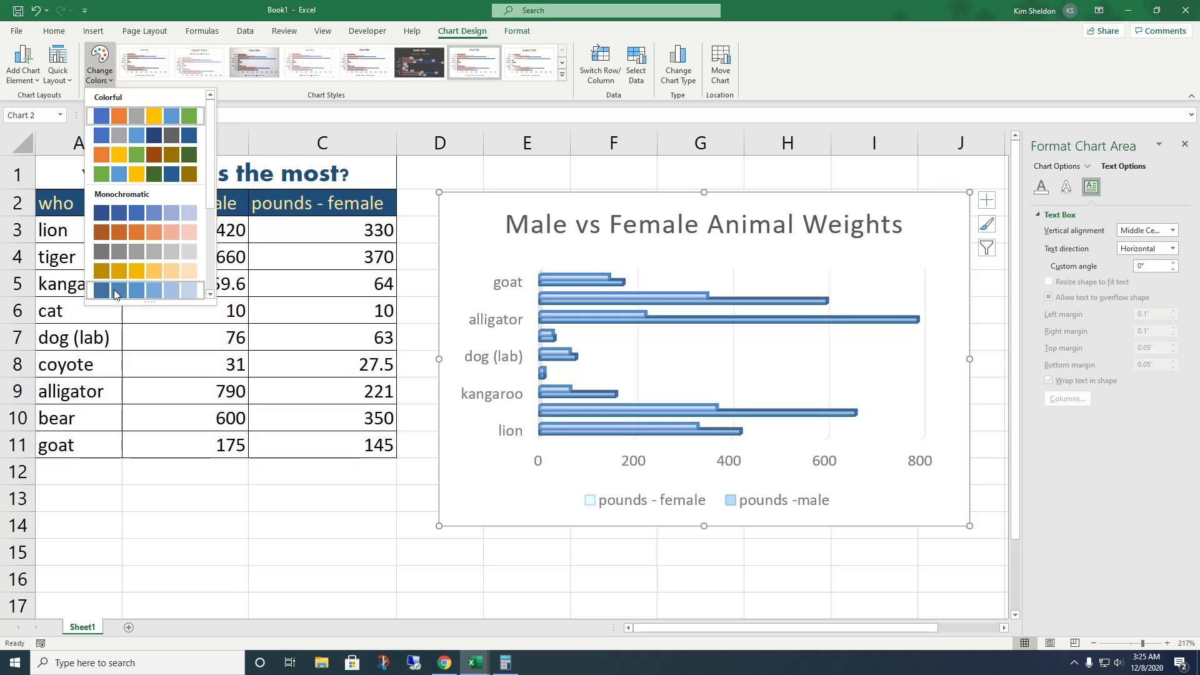
pyautogui.click(133, 174)
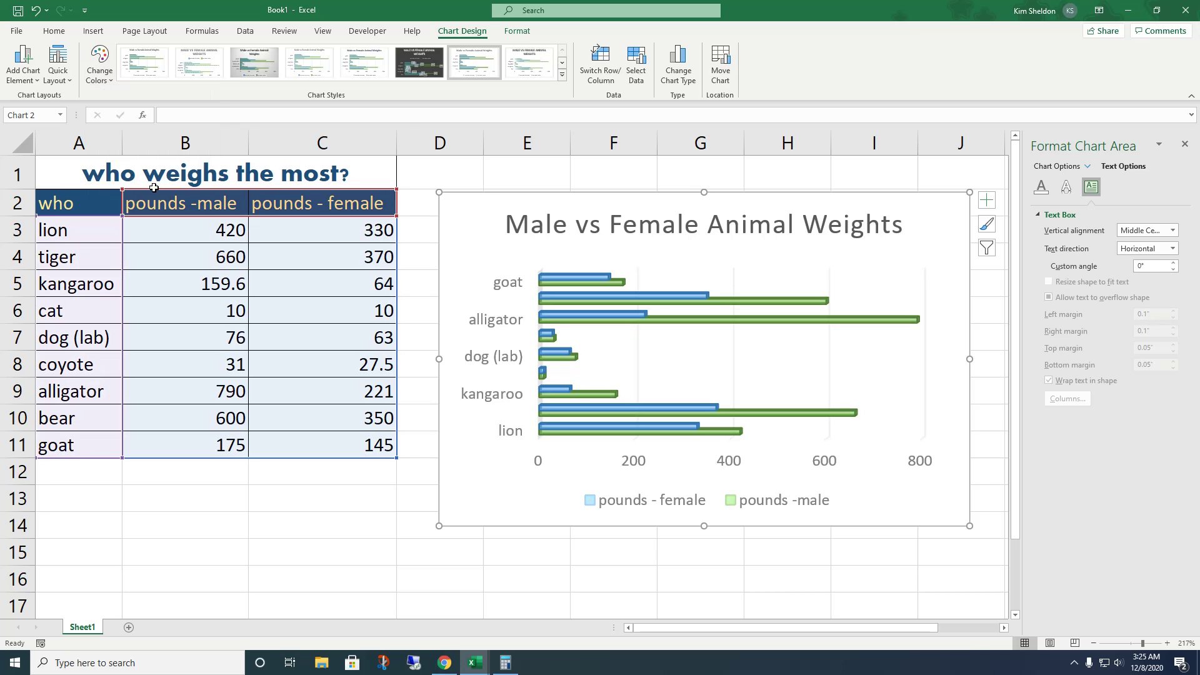
pyautogui.click(521, 33)
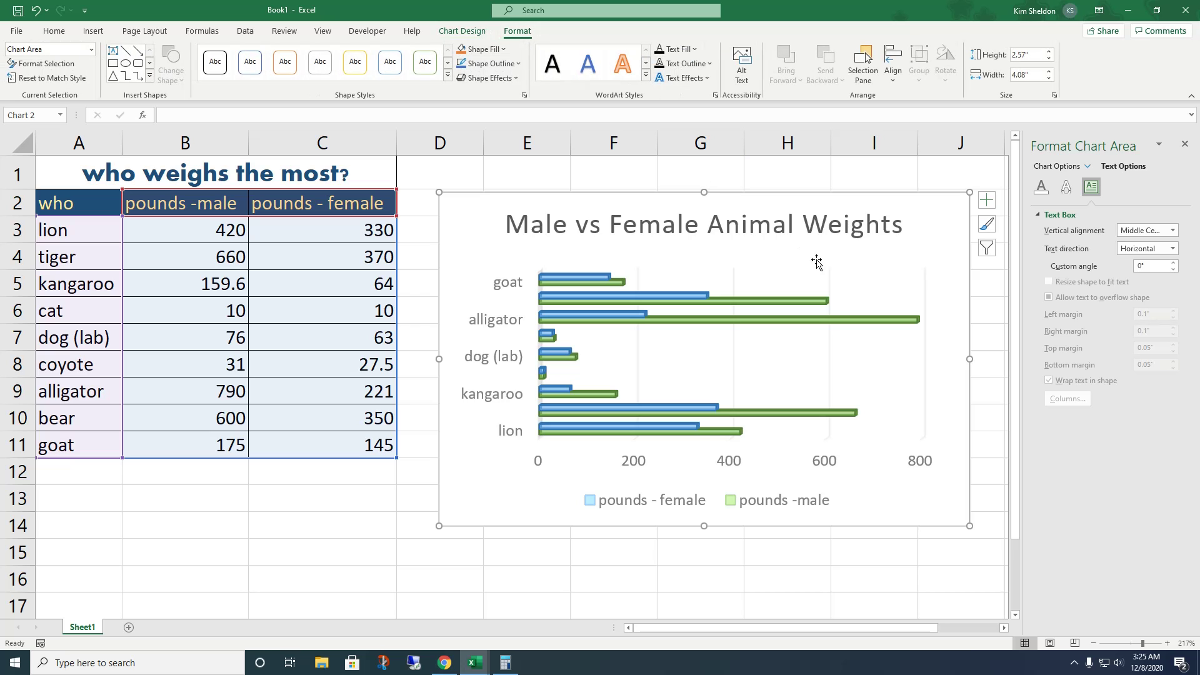
pyautogui.click(429, 68)
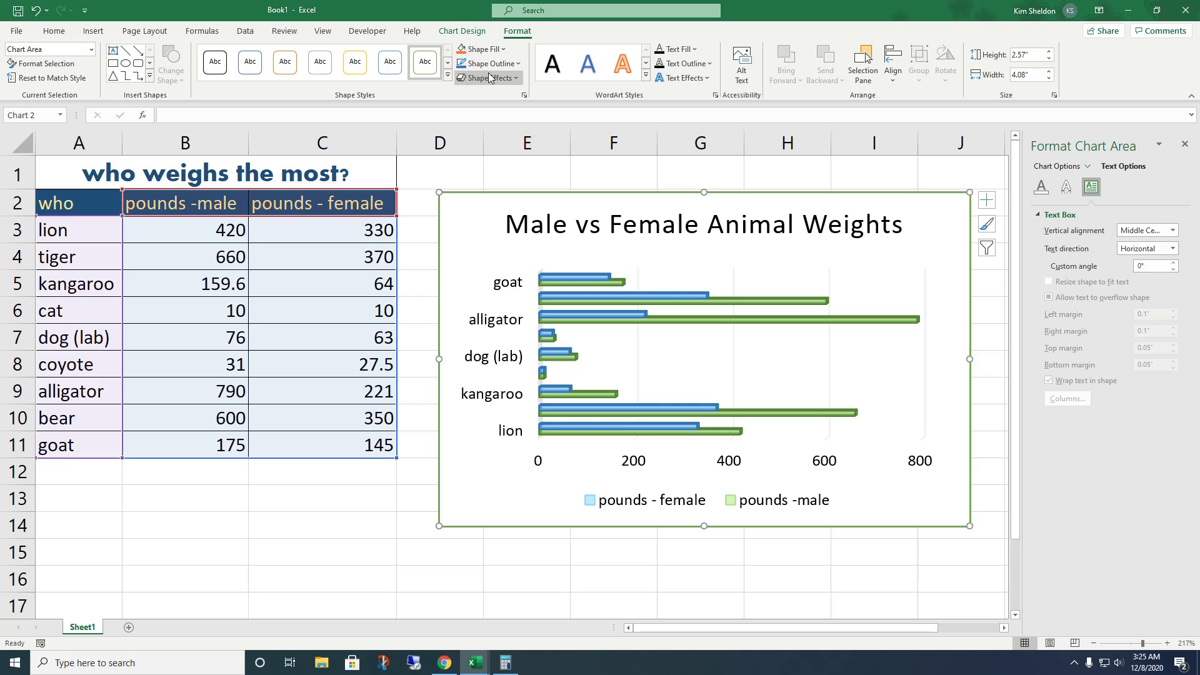
# Set the weight of the chart area's outline to 3 pt.
pyautogui.click(512, 64)
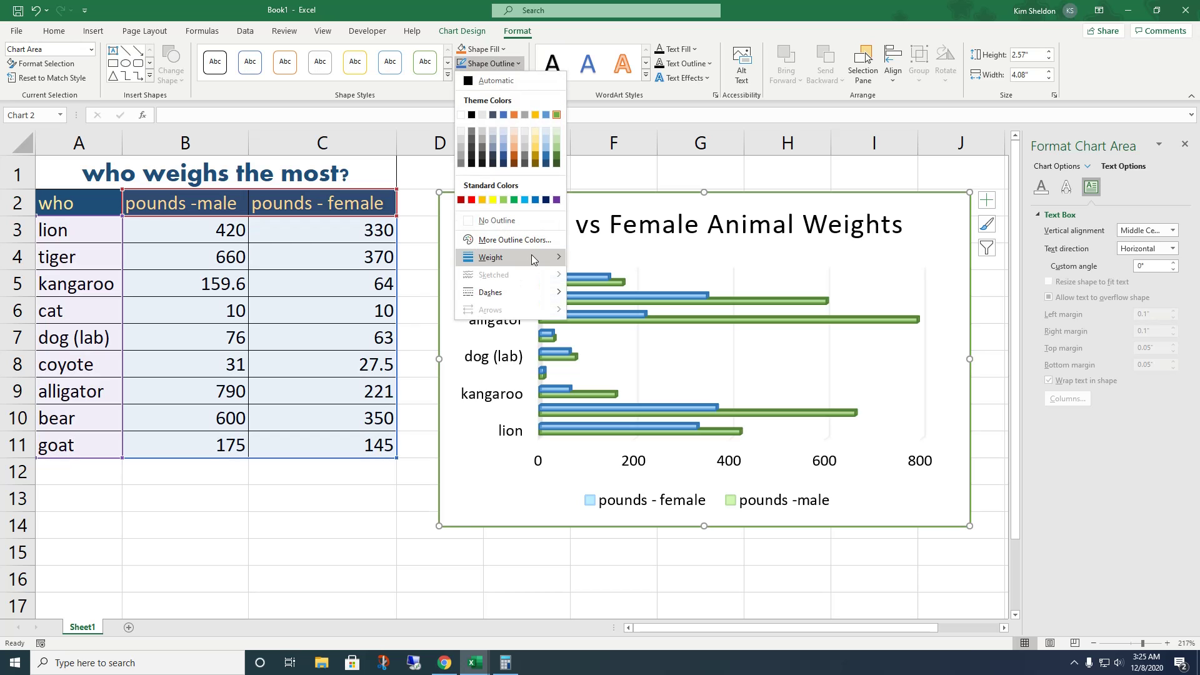
pyautogui.moveTo(531, 255)
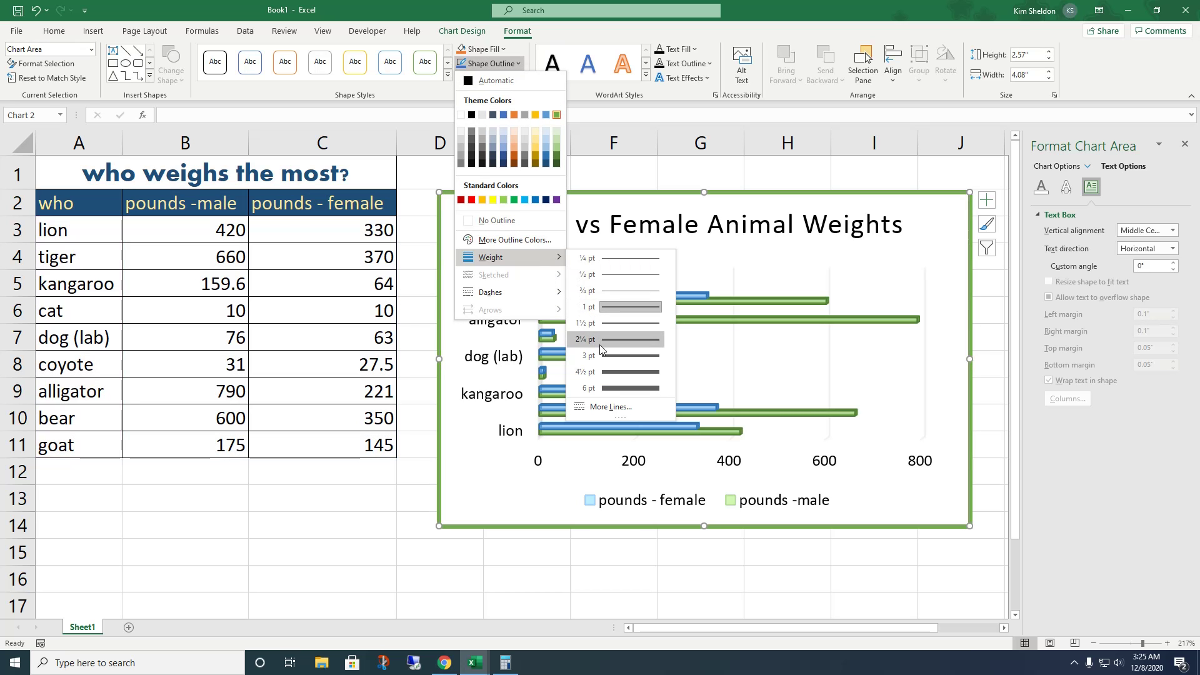
pyautogui.click(601, 358)
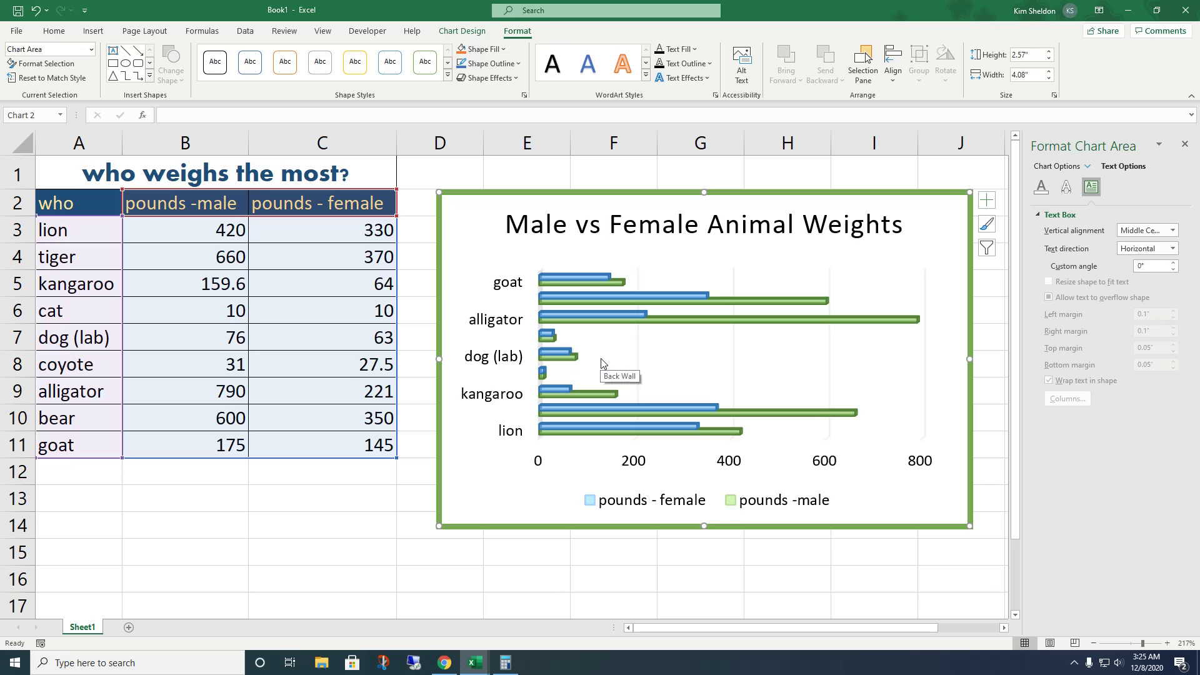
# Add an outer shadow offset to the right to the chart area, then deselect the chart.
pyautogui.click(513, 78)
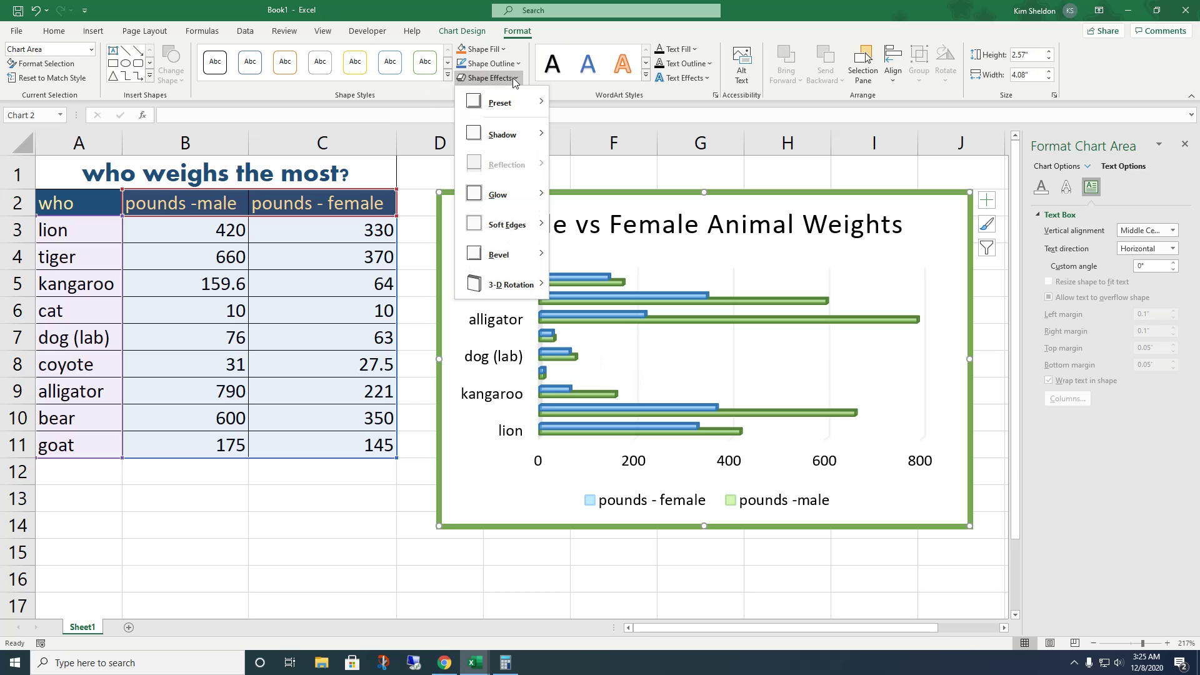
pyautogui.moveTo(519, 133)
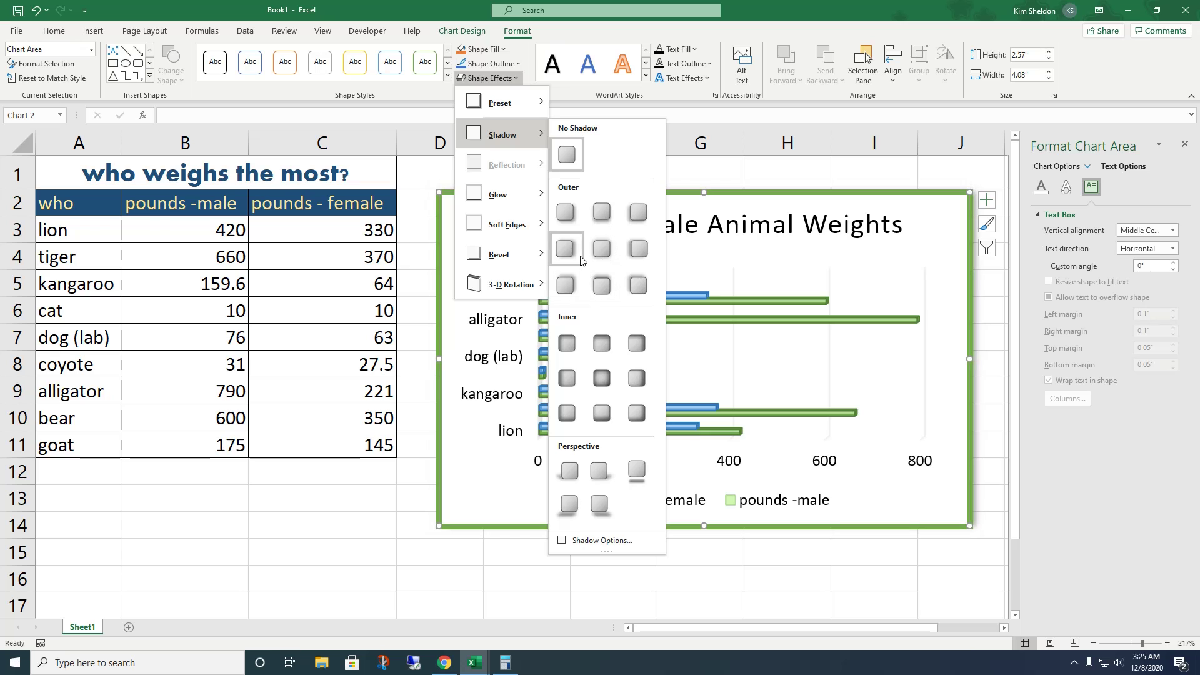
pyautogui.click(581, 260)
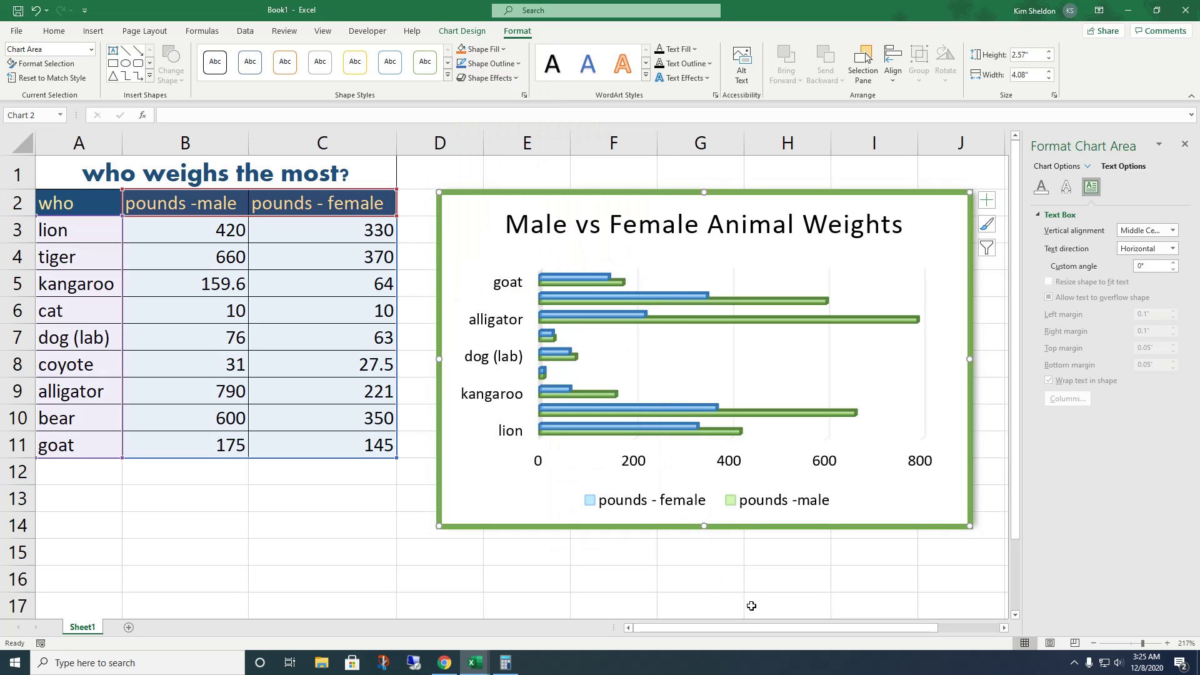
pyautogui.click(754, 605)
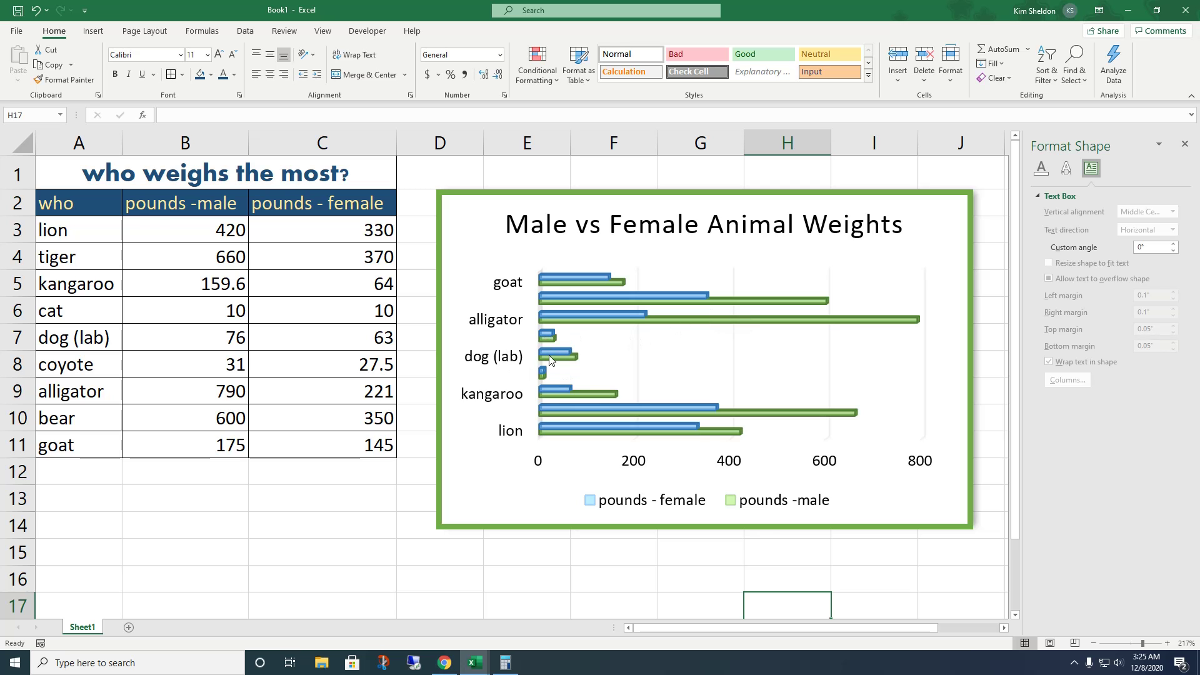
# Stretch the chart downward to a height of about 3.4", ending around row 18, and deselect it.
pyautogui.click(652, 526)
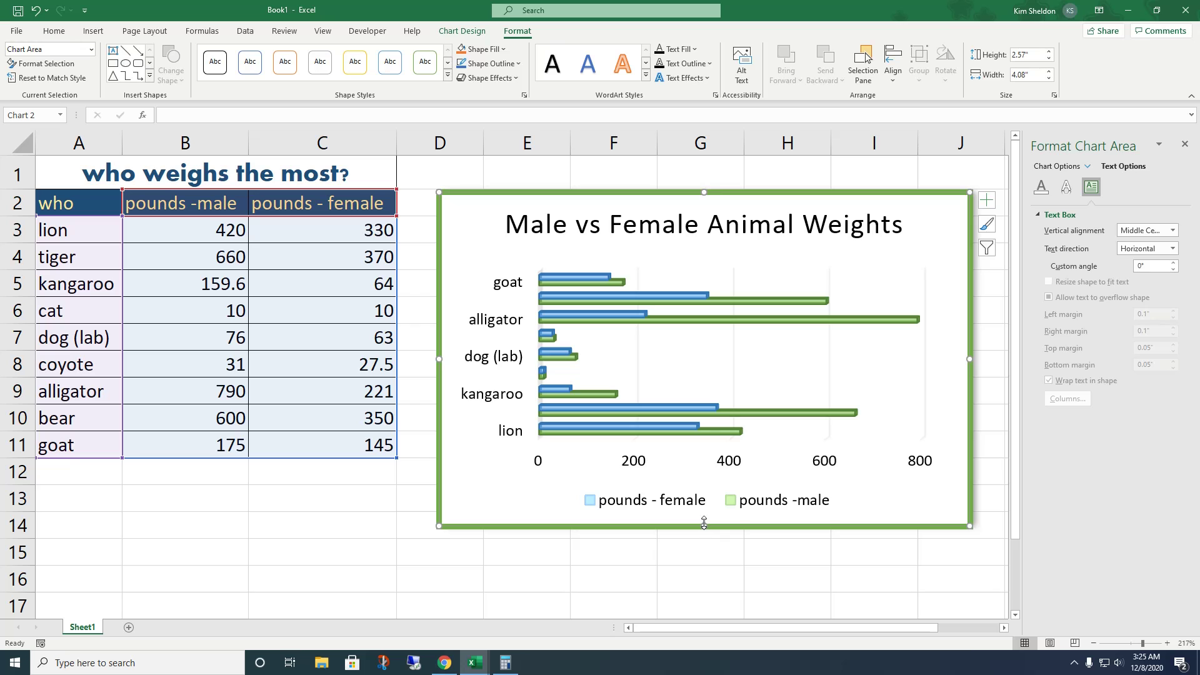
pyautogui.moveTo(704, 524); pyautogui.dragTo(710, 617)
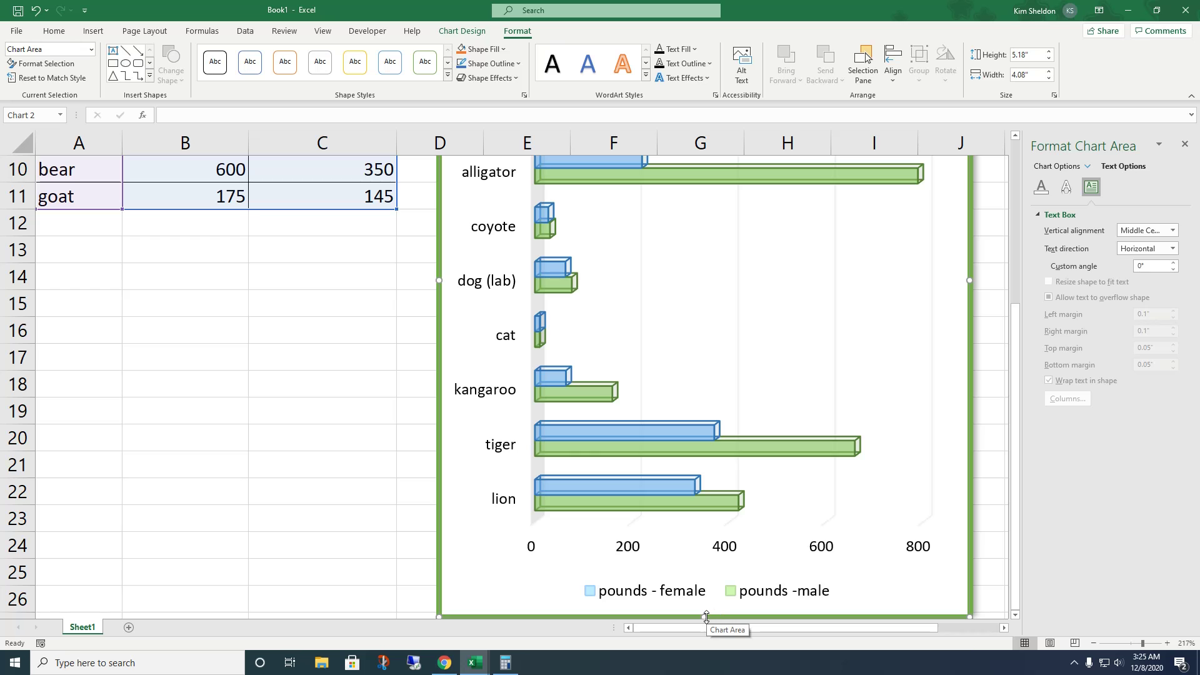
pyautogui.scroll(-1, 714, 514)
pyautogui.moveTo(715, 514); pyautogui.dragTo(728, 357)
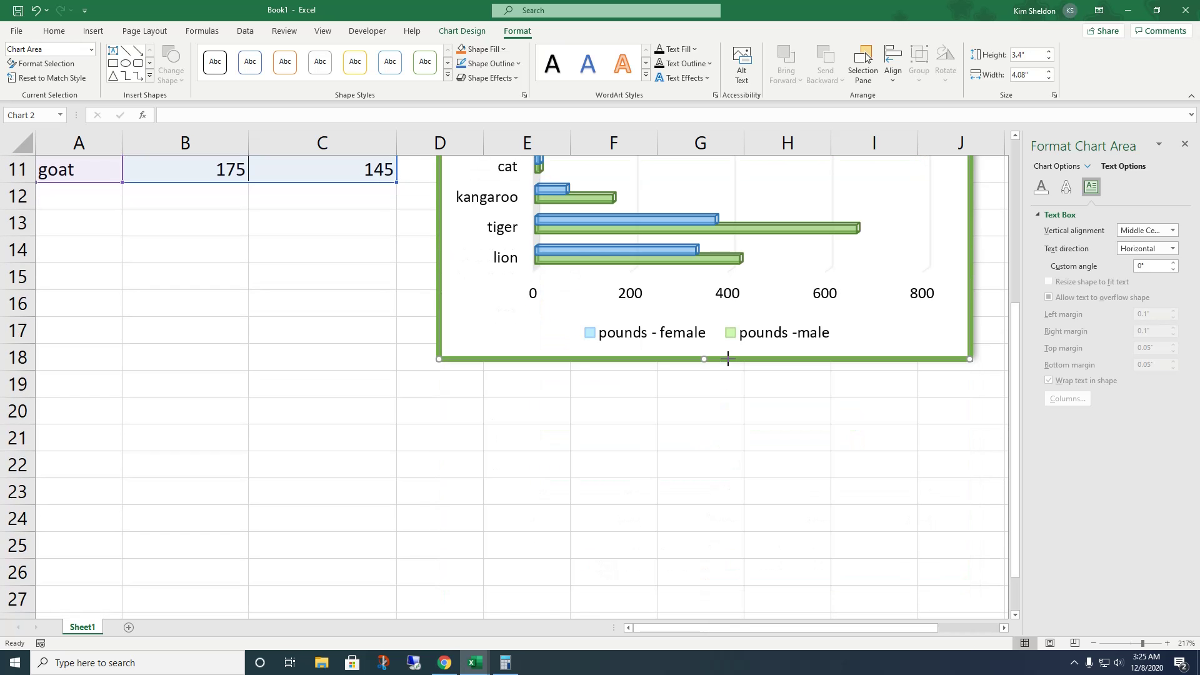
pyautogui.scroll(3, 786, 215)
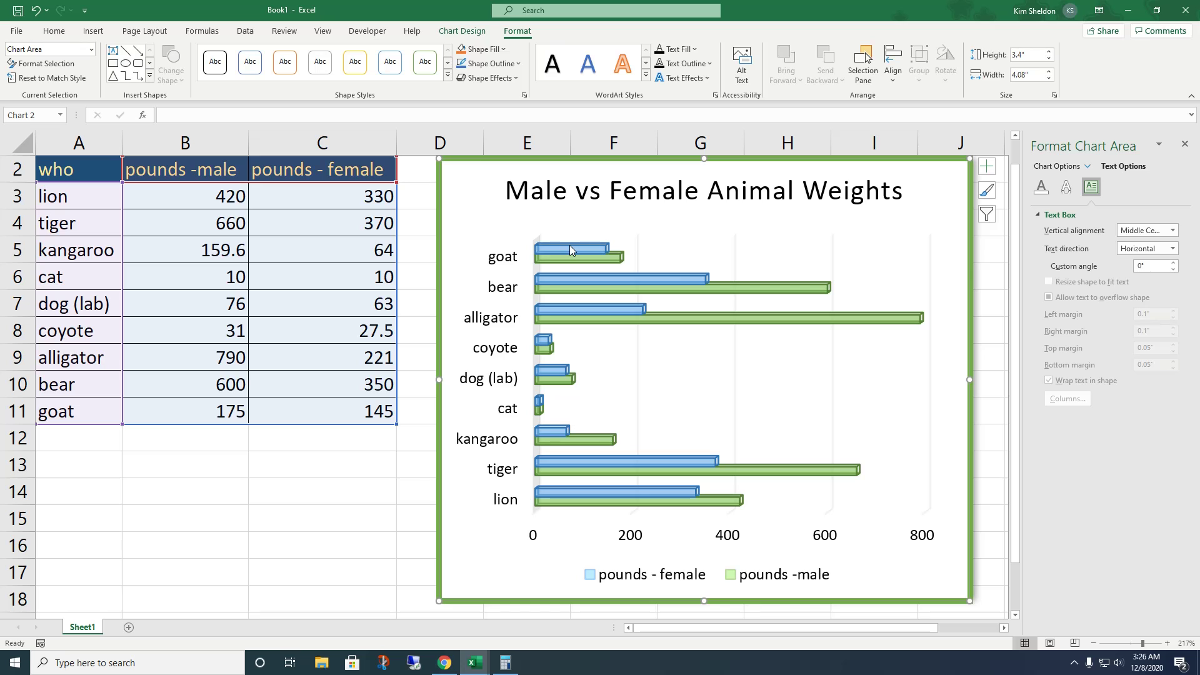
pyautogui.click(220, 485)
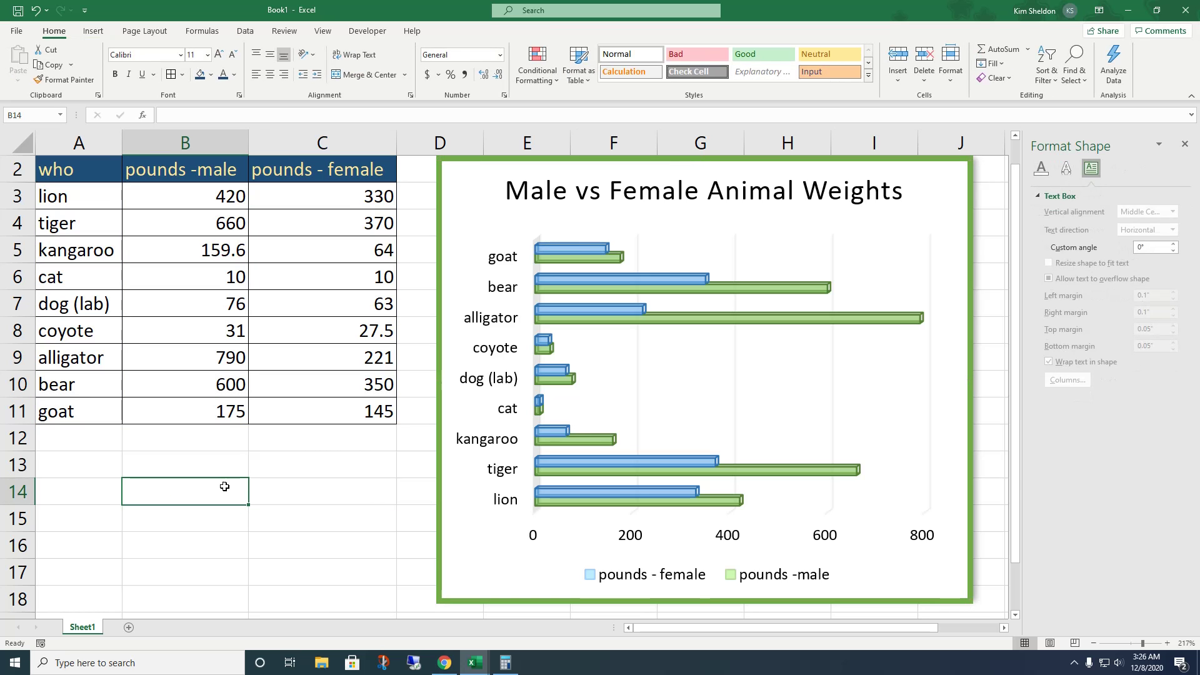